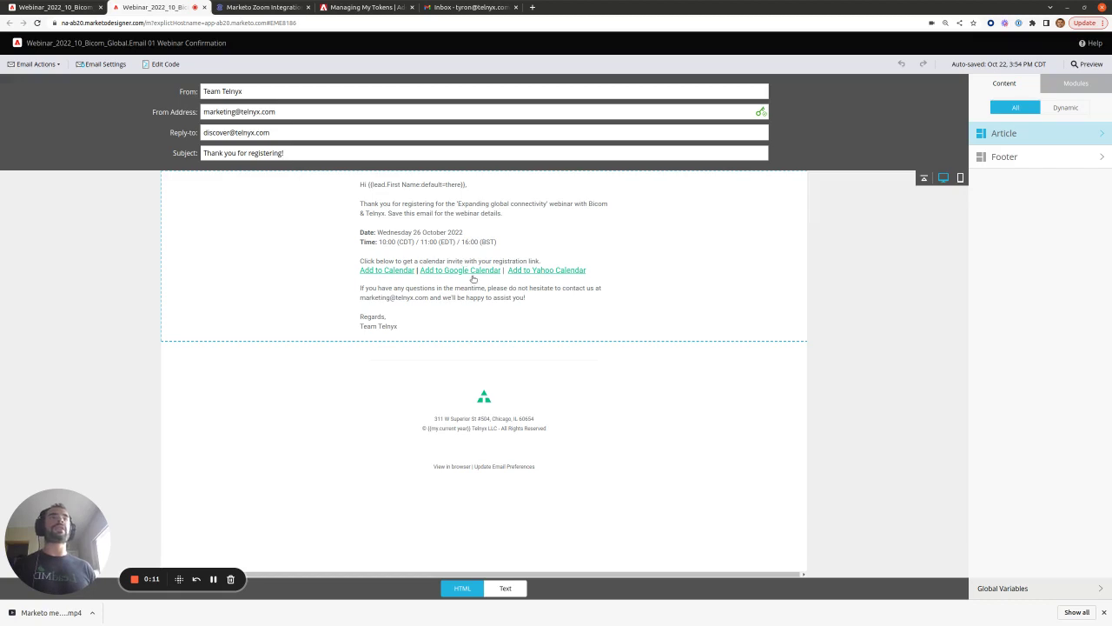
# - Switch from the confirmation email to the 'Marketo Zoom Integration: Calendar Links' article
pyautogui.click(287, 8)
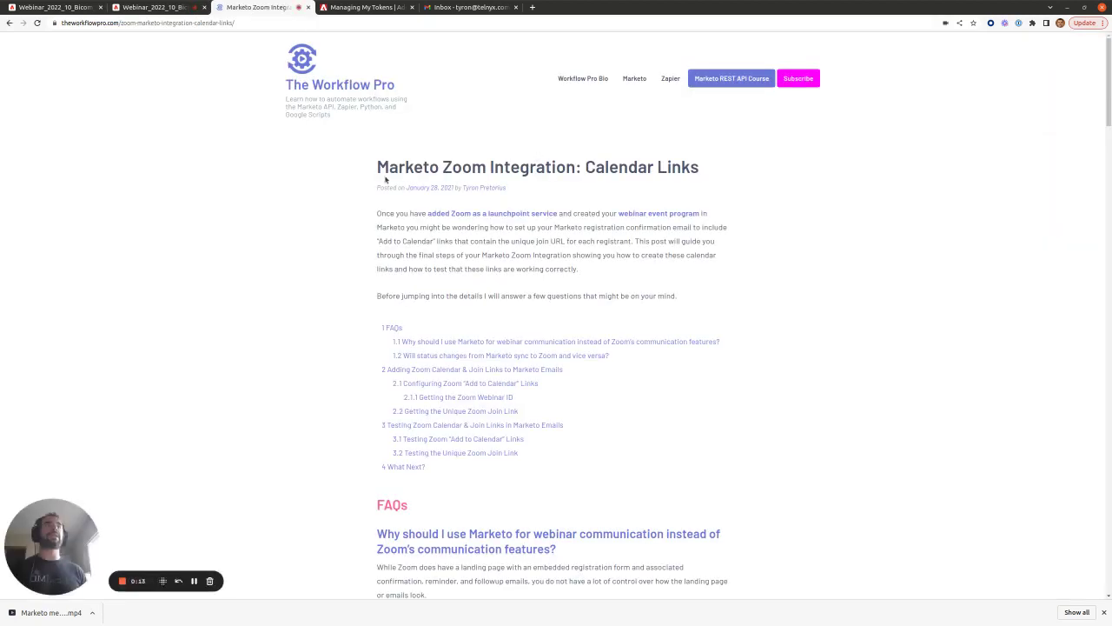
# - Select the article title and URL, read the FAQs, then return to Webinar_2022_10_Bicom_Global's My Tokens
pyautogui.moveTo(383, 170); pyautogui.dragTo(500, 180)
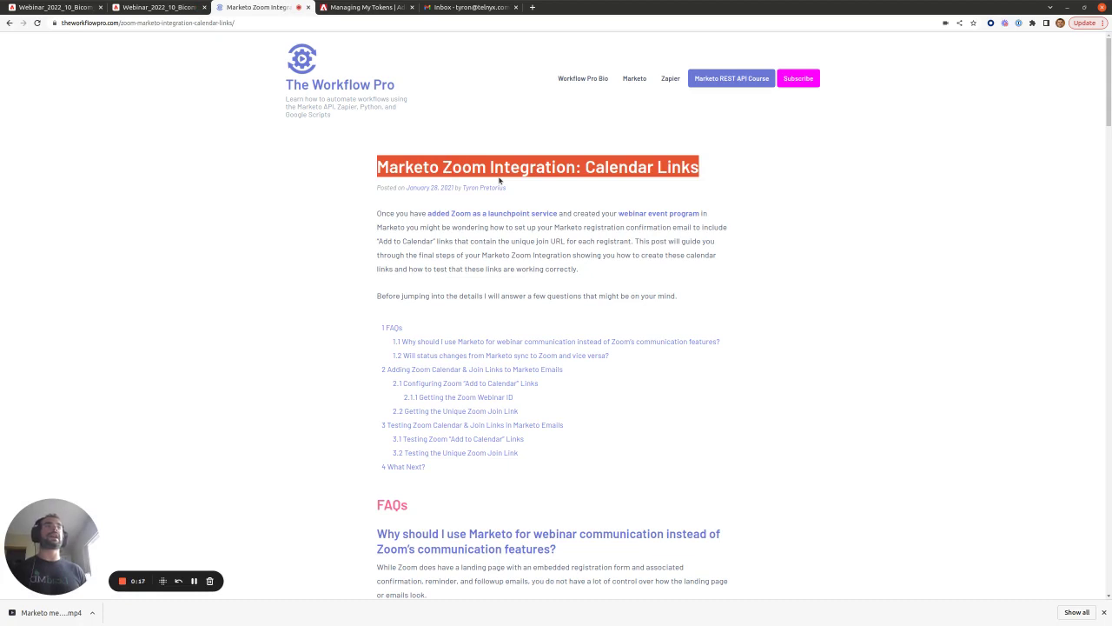
pyautogui.click(253, 23)
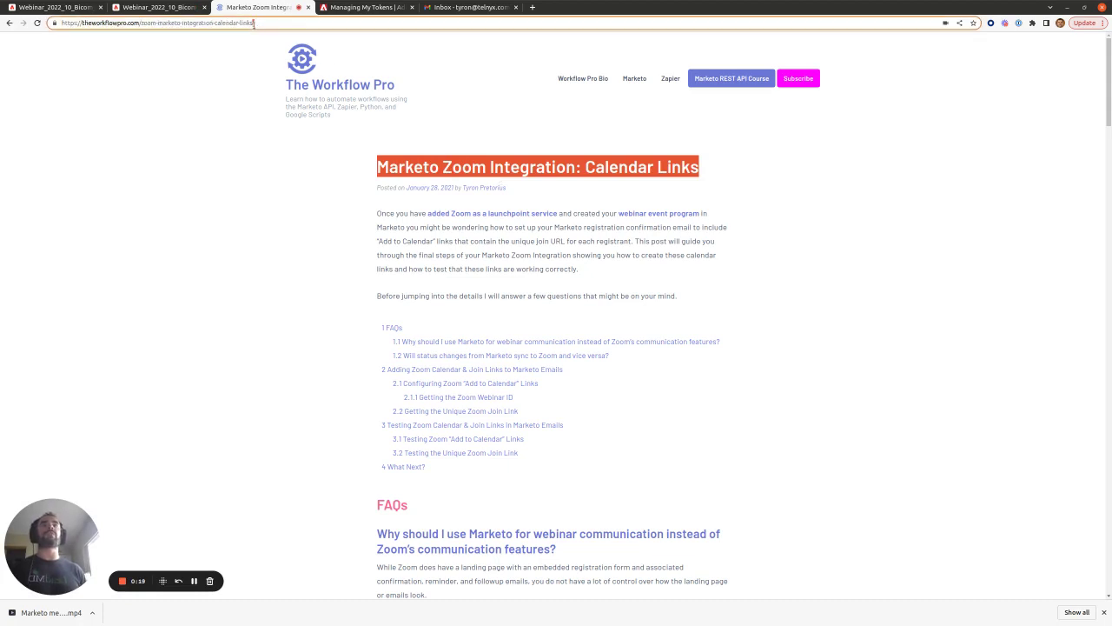
pyautogui.tripleClick(185, 23)
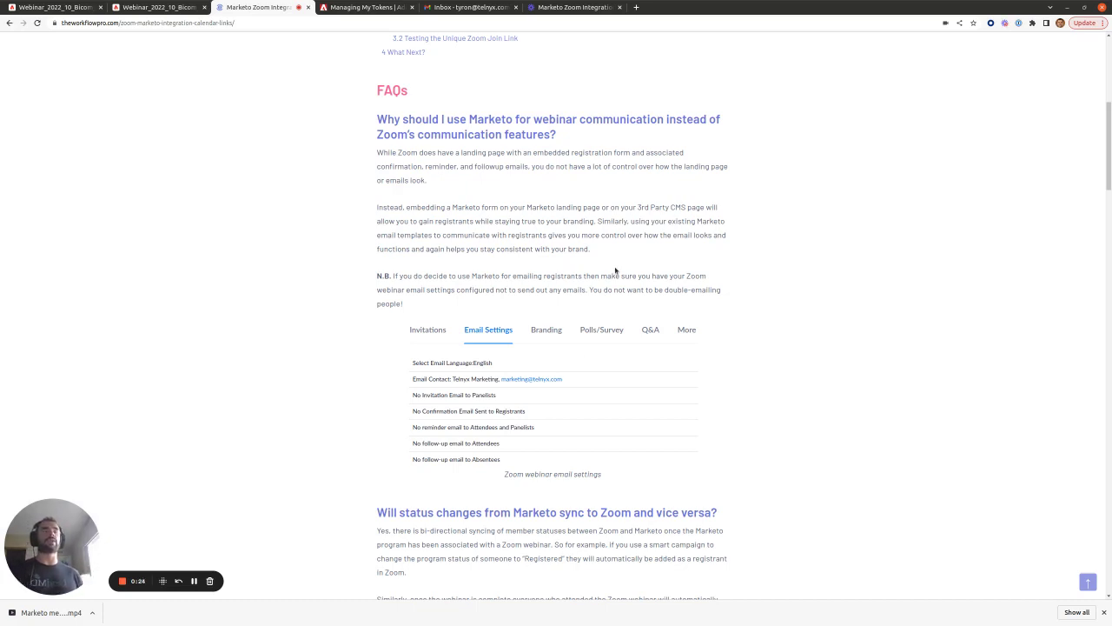
pyautogui.scroll(-3, 616, 270)
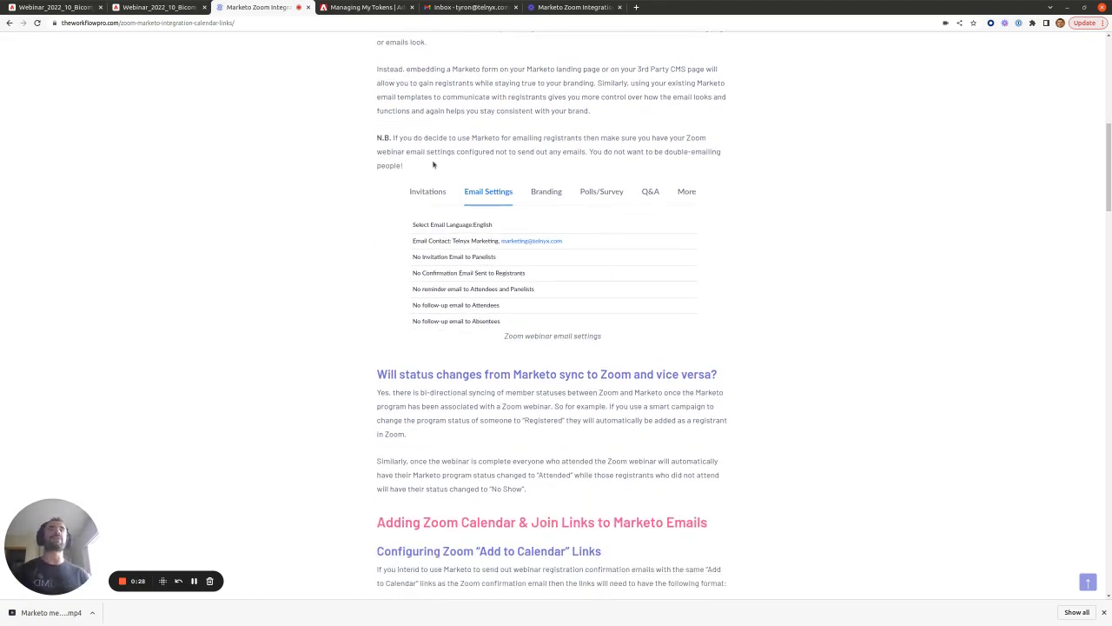
pyautogui.click(70, 7)
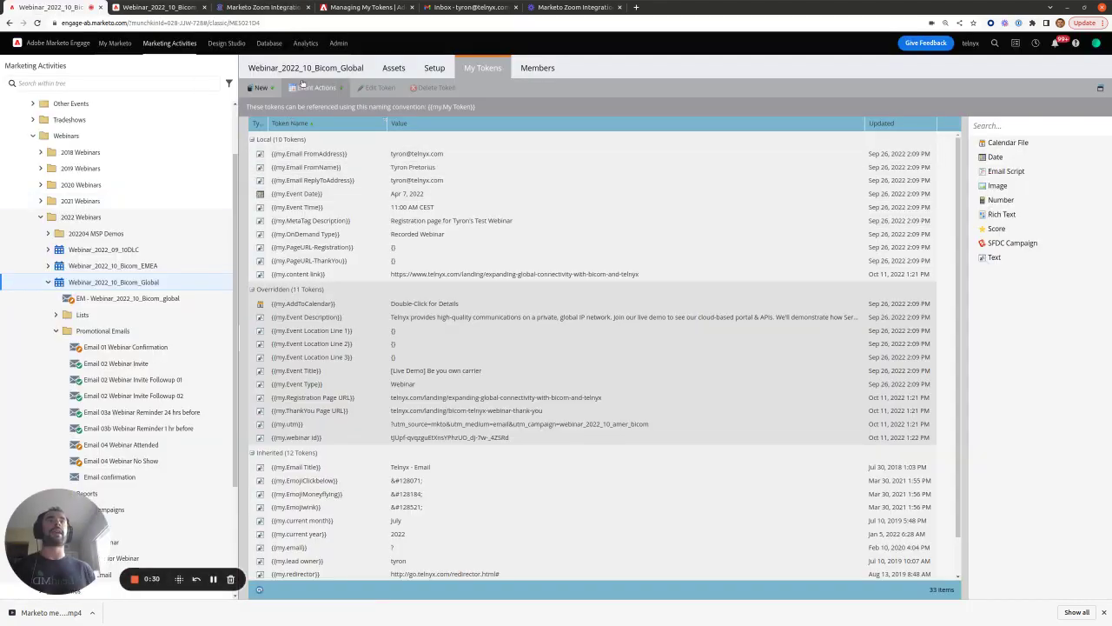
# - Open the Webinar_2022_10_Bicom_Global Summary showing Zoom as event partner and 82 registered members
pyautogui.click(306, 68)
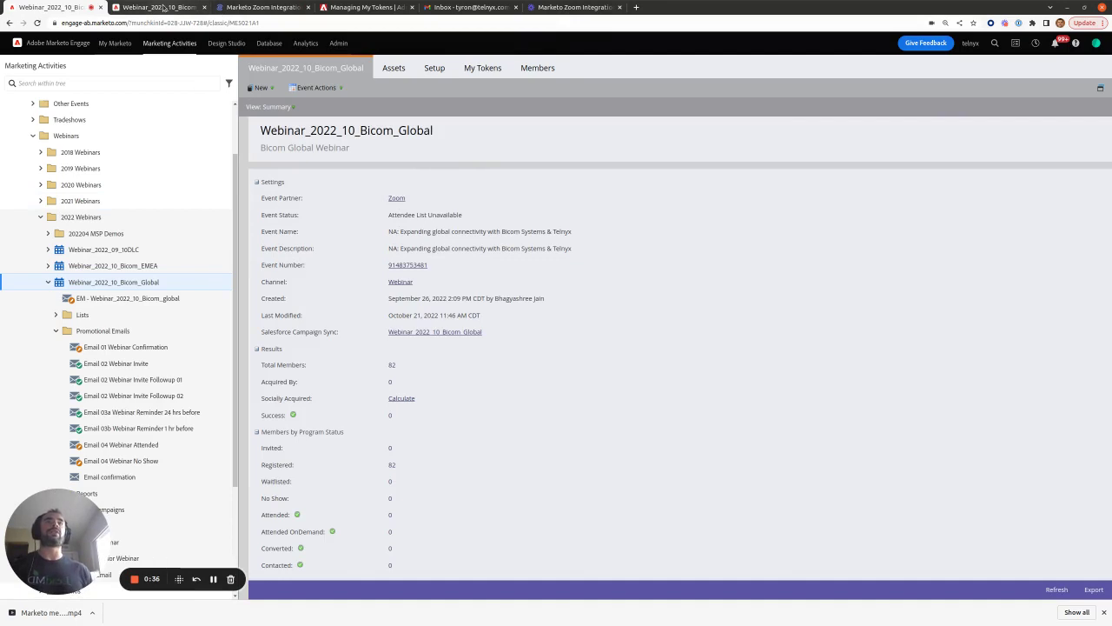
pyautogui.moveTo(163, 8)
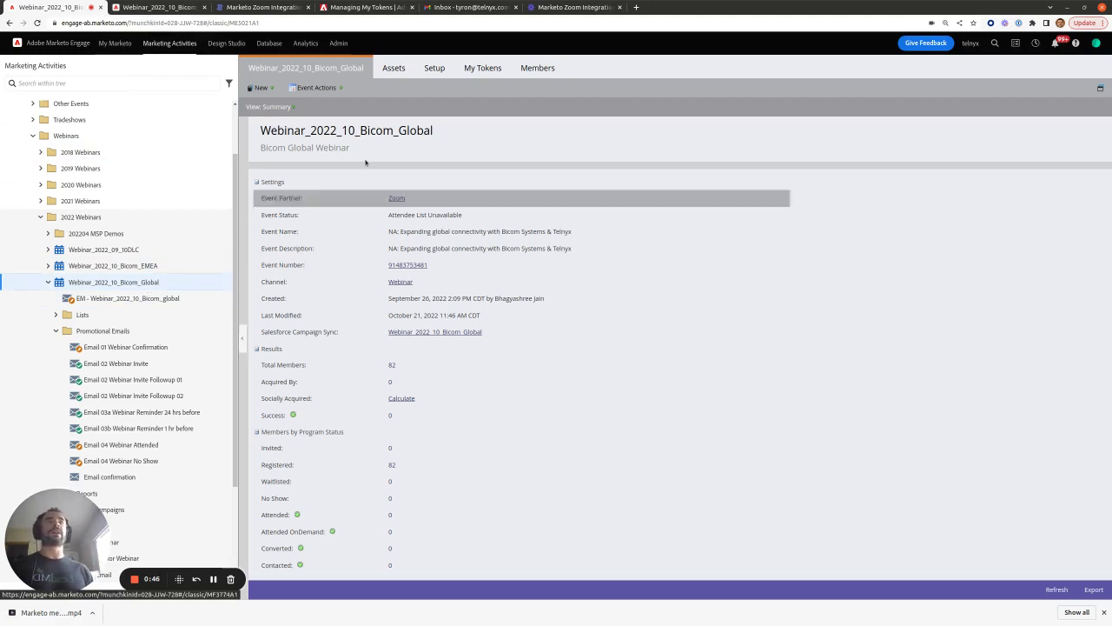
# - Check the members' unique Zoom join URLs in the Webinar URL column, then return to the article
pyautogui.click(536, 68)
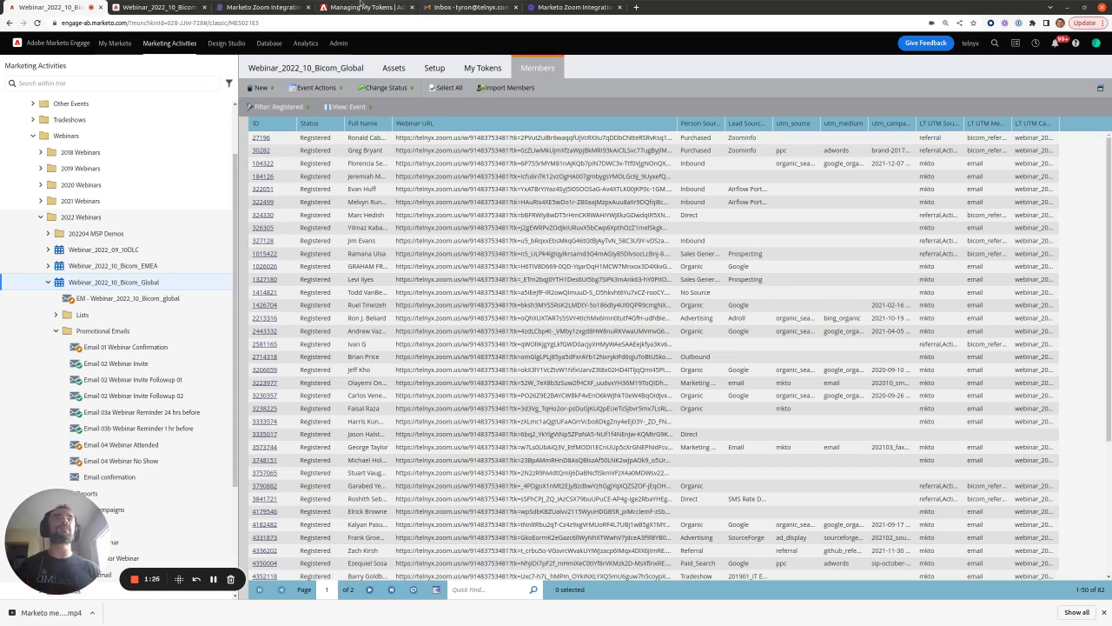
pyautogui.click(234, 6)
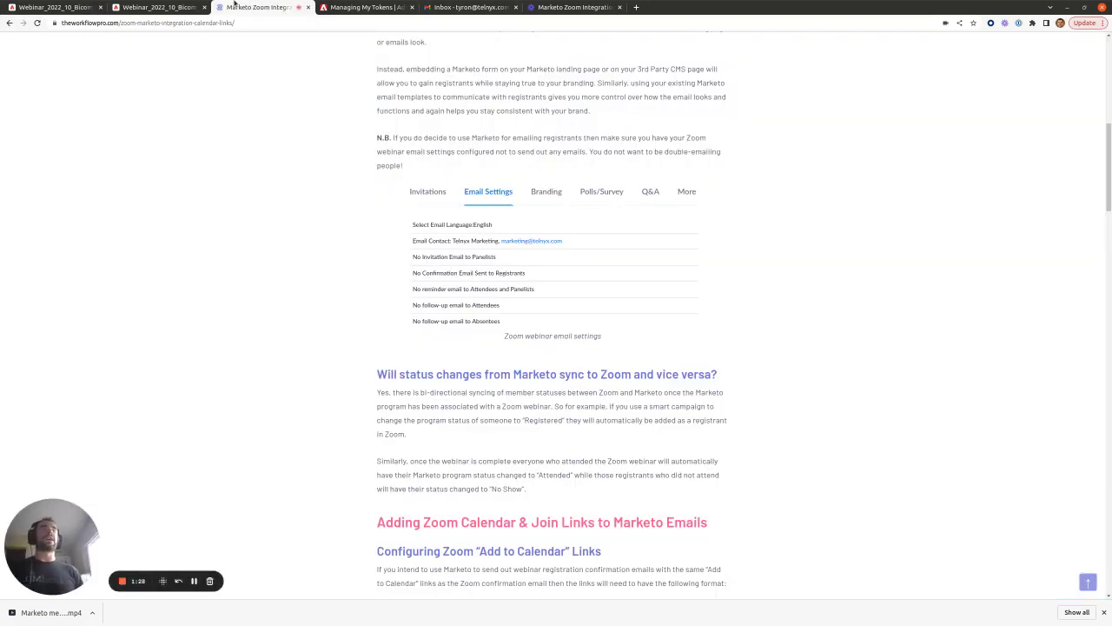
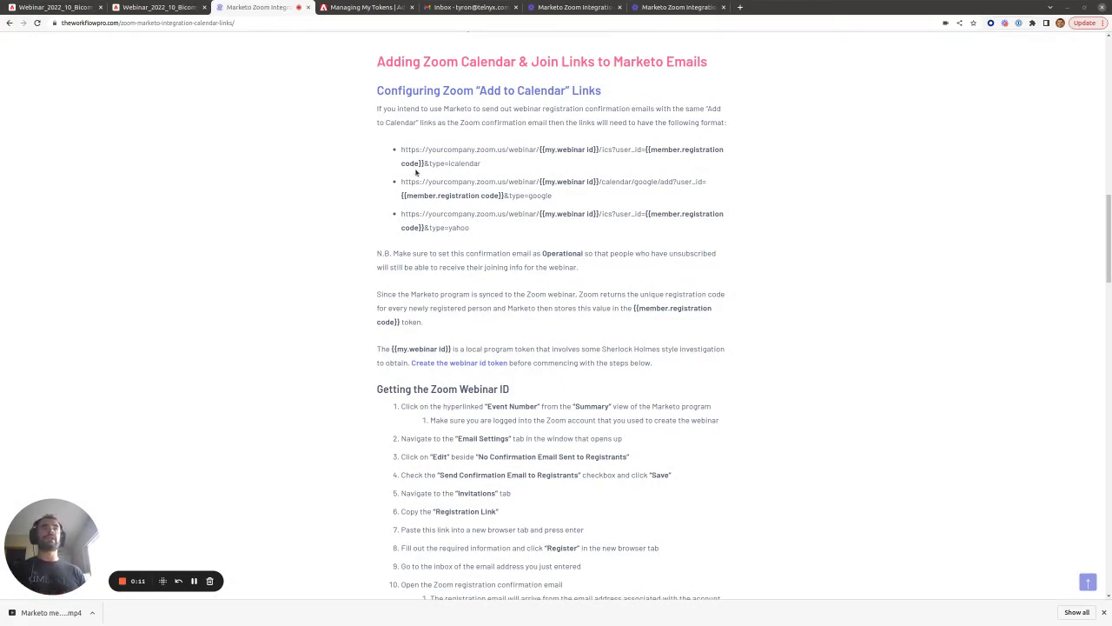
# - Highlight the calendar link formats, the registration code token, and the note marking the confirmation email Operational
pyautogui.moveTo(476, 233); pyautogui.dragTo(402, 151)
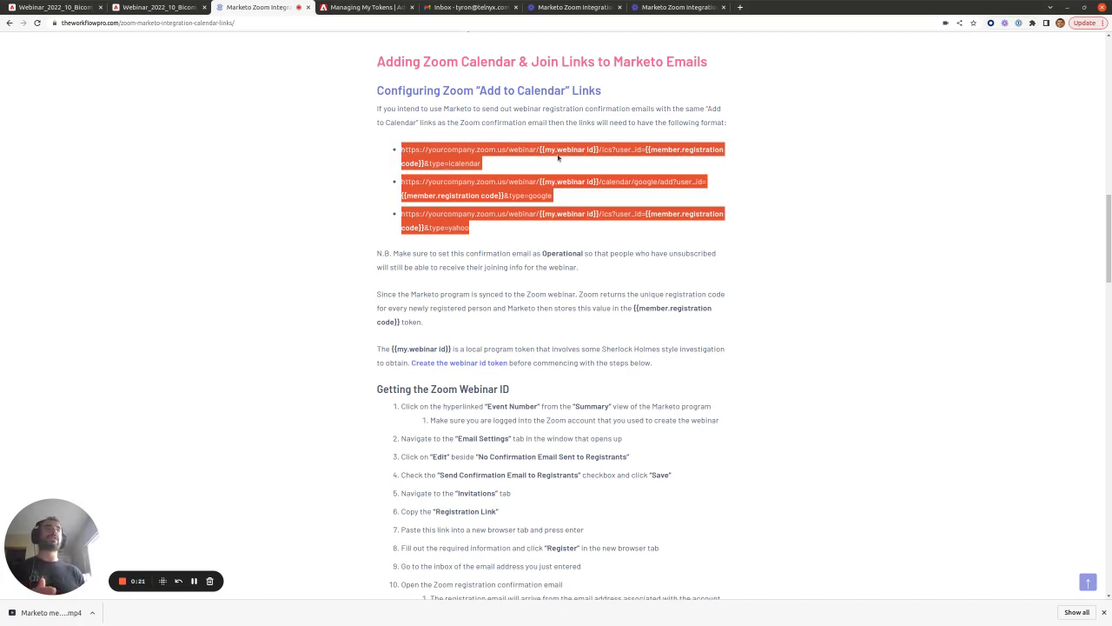
pyautogui.click(553, 153)
pyautogui.moveTo(543, 149); pyautogui.dragTo(424, 164)
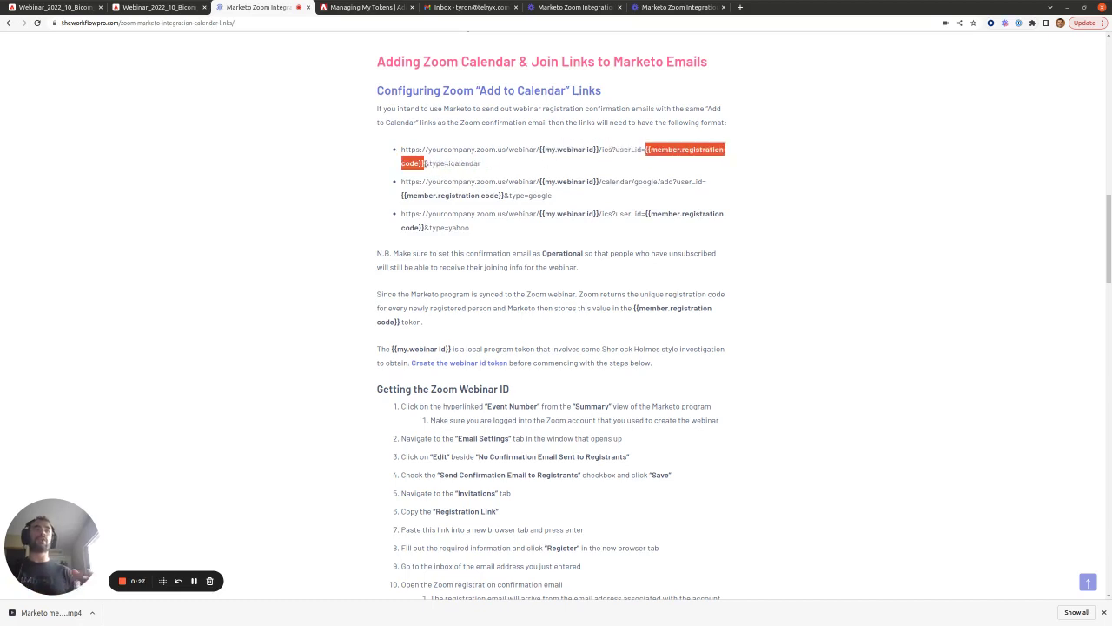
pyautogui.click(565, 266)
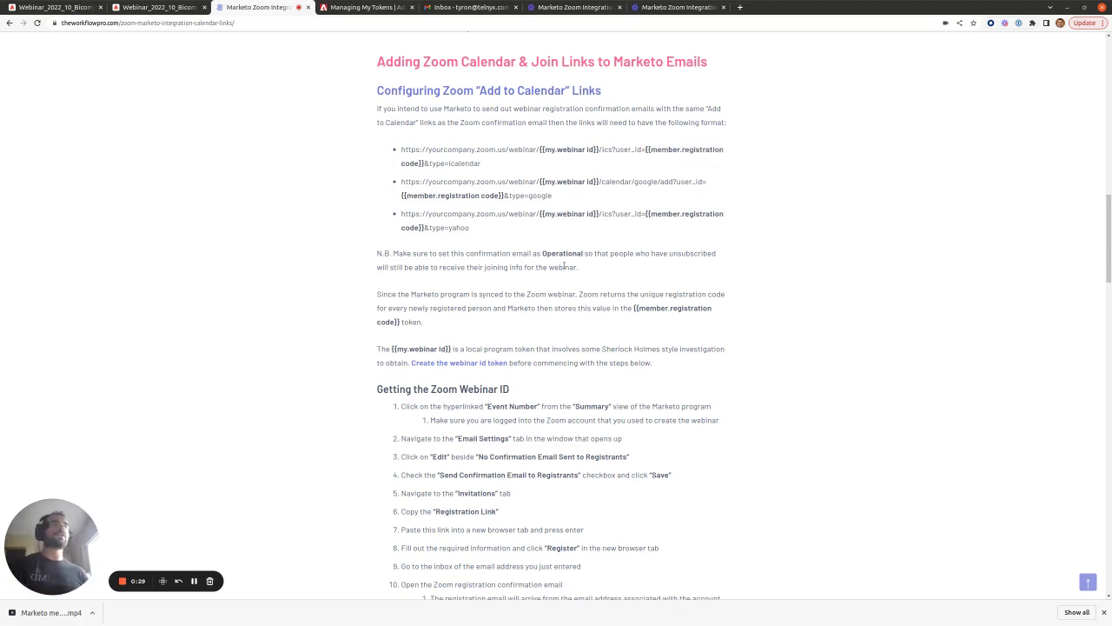
pyautogui.moveTo(582, 270); pyautogui.dragTo(571, 268)
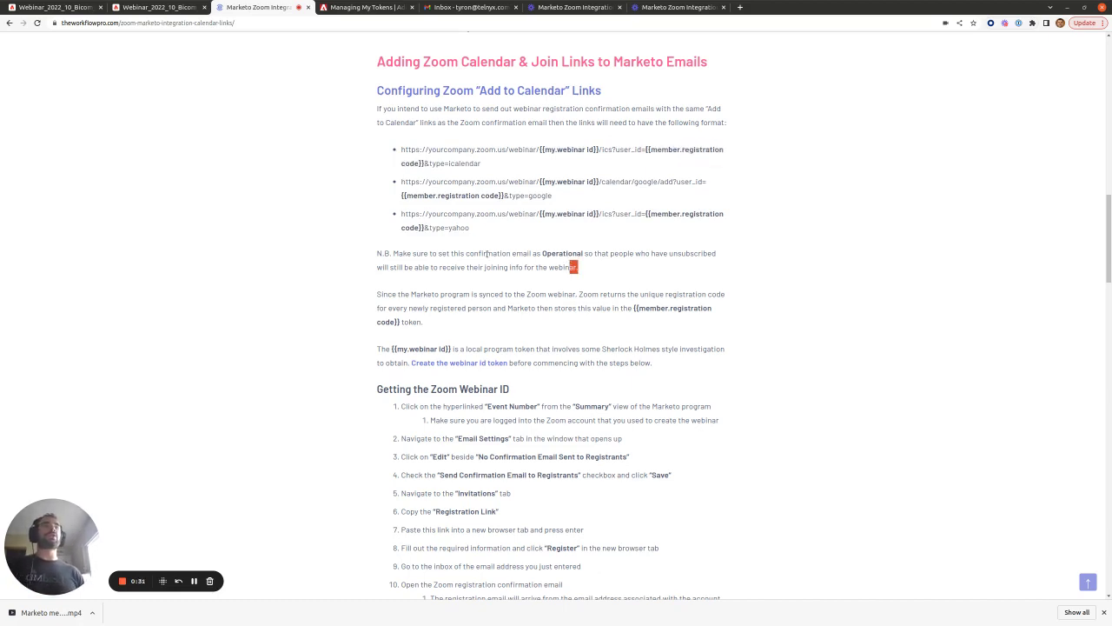
pyautogui.moveTo(467, 254); pyautogui.dragTo(585, 254)
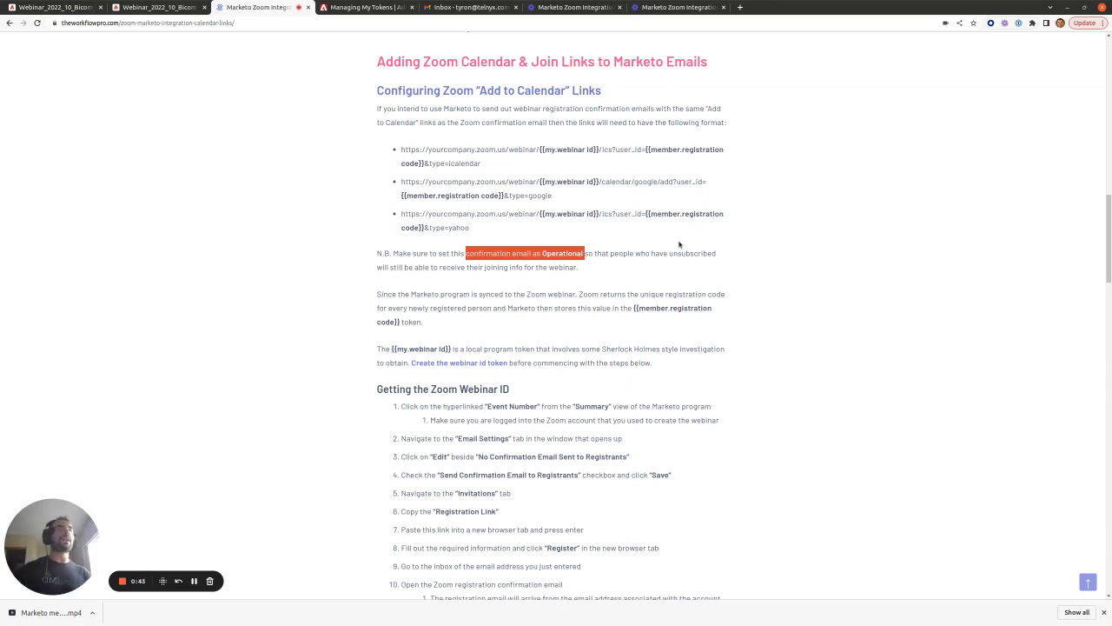
pyautogui.scroll(-1, 683, 244)
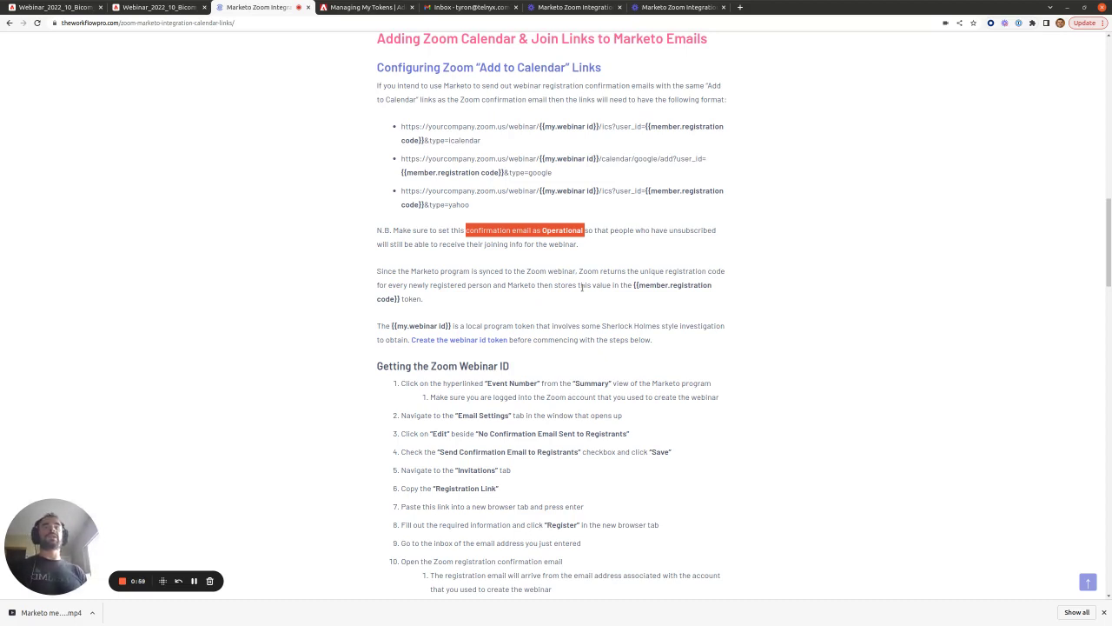
pyautogui.click(634, 286)
pyautogui.moveTo(632, 285); pyautogui.dragTo(399, 299)
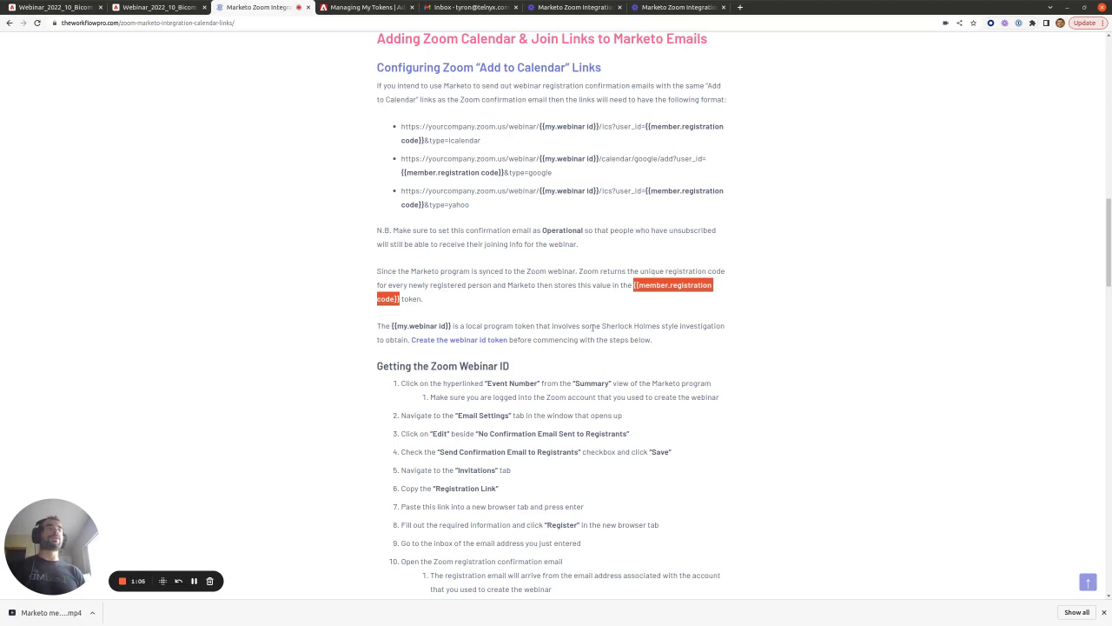
# - Highlight the registration code and {{my.webinar id}} tokens in the links, then return to Marketo's member list
pyautogui.scroll(1, 676, 205)
pyautogui.moveTo(647, 195); pyautogui.dragTo(502, 242)
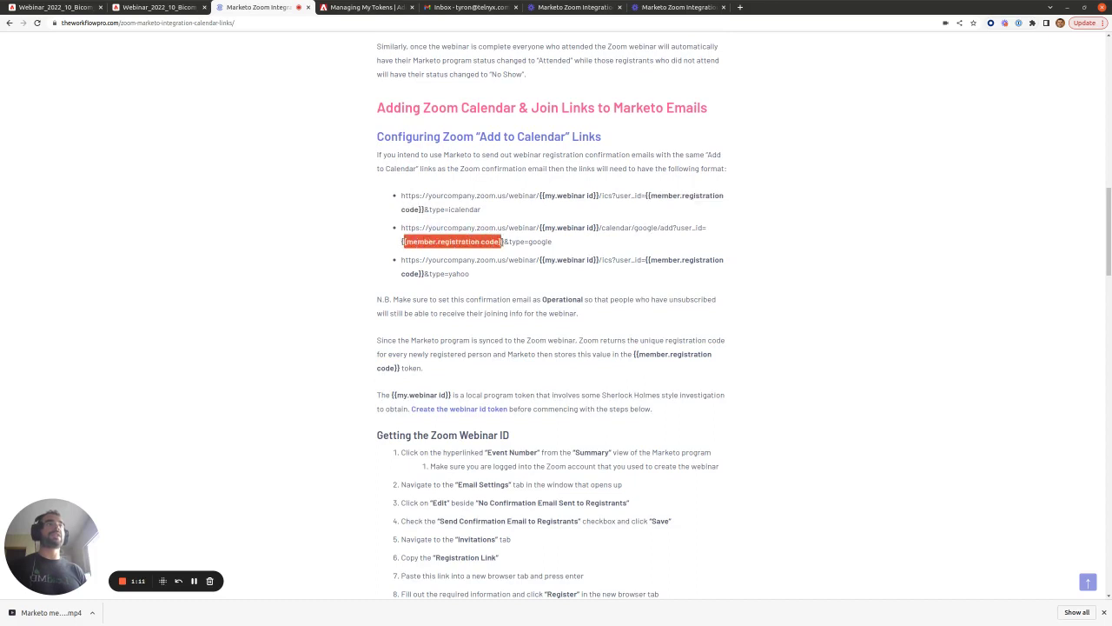
pyautogui.moveTo(646, 260); pyautogui.dragTo(424, 274)
pyautogui.scroll(-2, 563, 293)
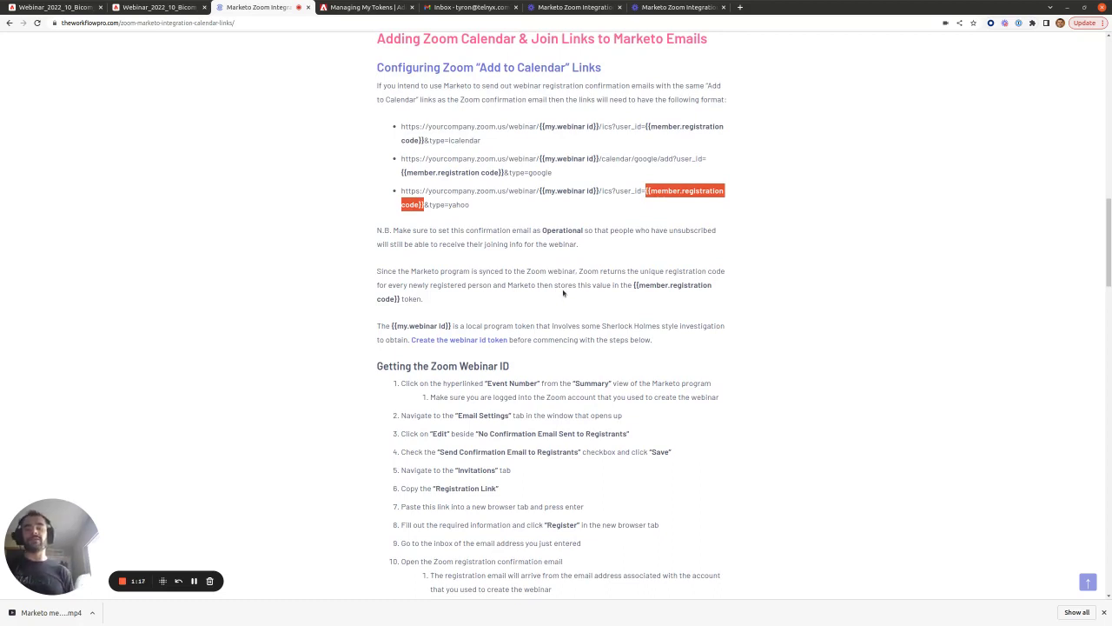
pyautogui.moveTo(540, 159); pyautogui.dragTo(595, 159)
pyautogui.scroll(-1, 591, 165)
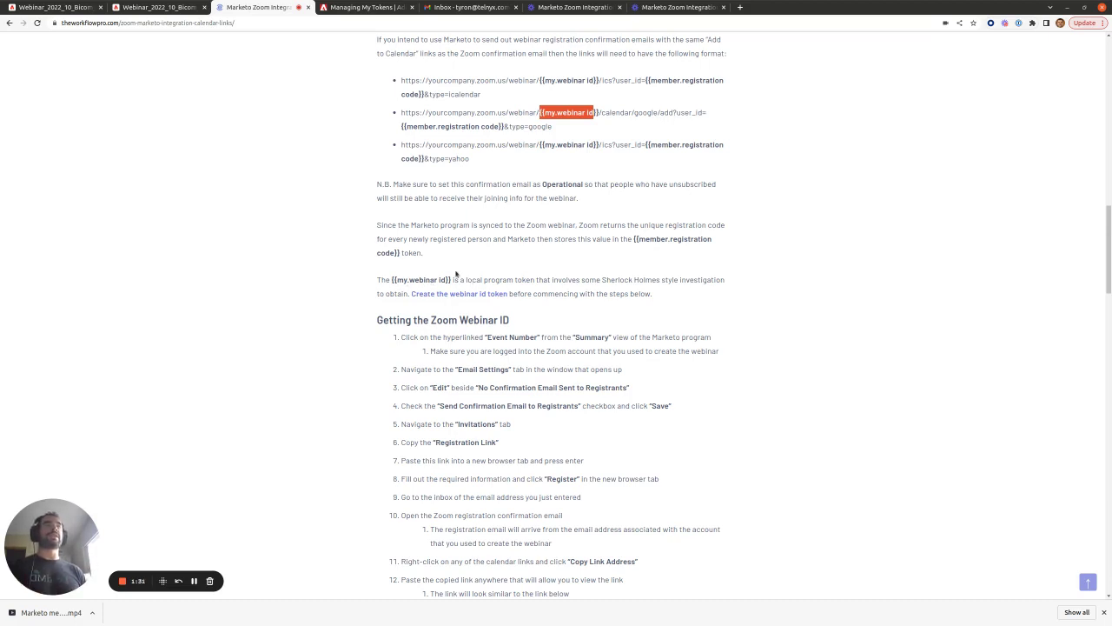
pyautogui.click(60, 7)
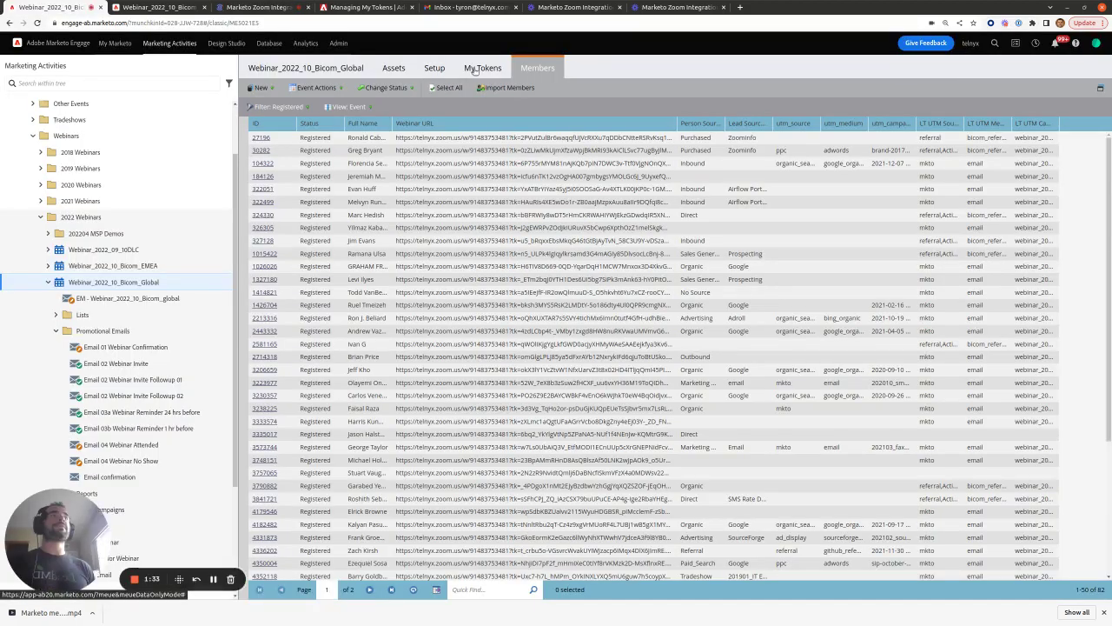
# - Check the {{my.webinar id}} token against the Zoom article and My Tokens docs, then view the program summary
pyautogui.click(475, 69)
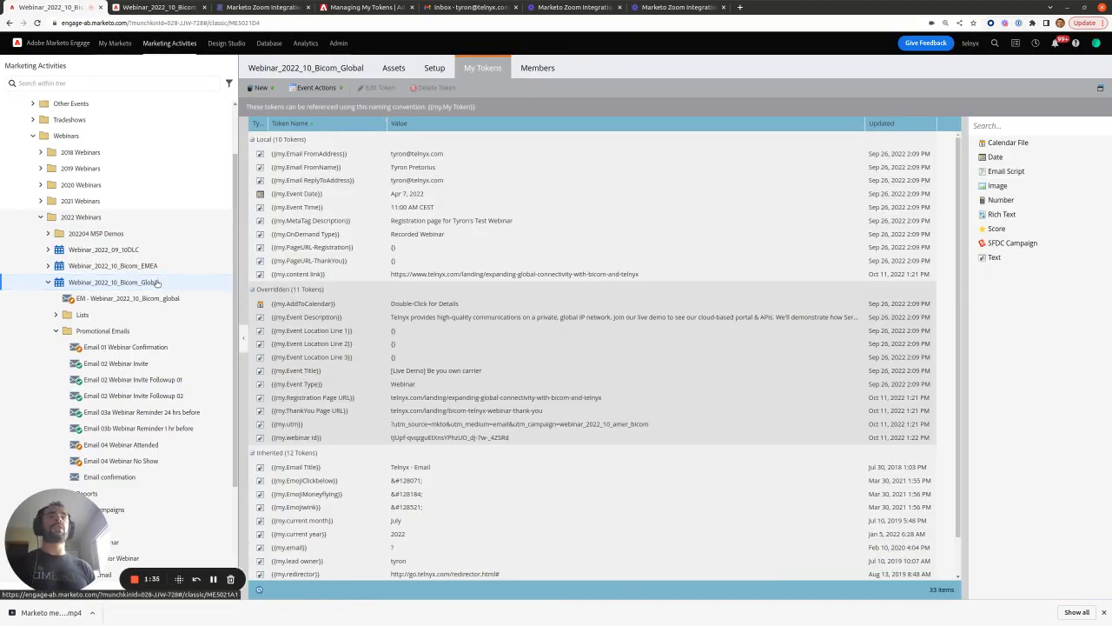
pyautogui.click(291, 438)
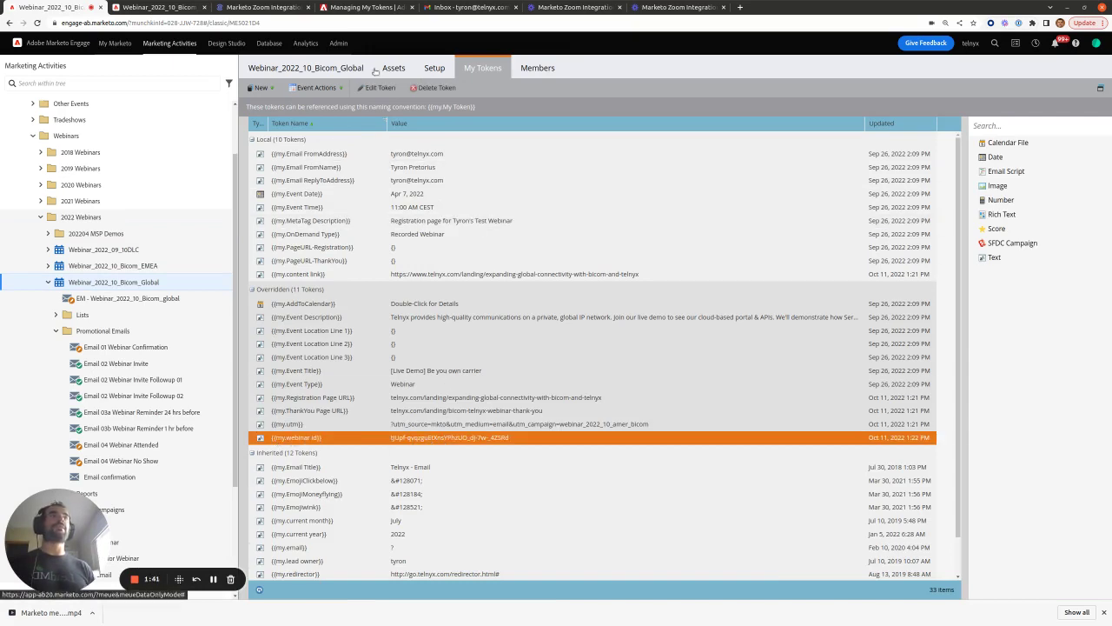
pyautogui.click(246, 6)
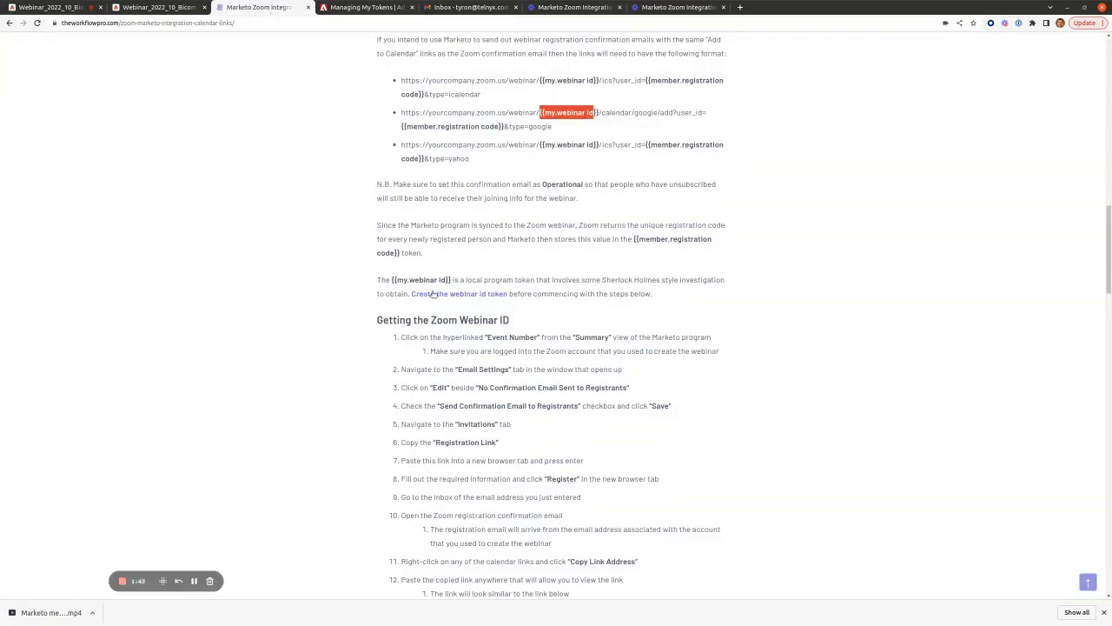
pyautogui.click(400, 10)
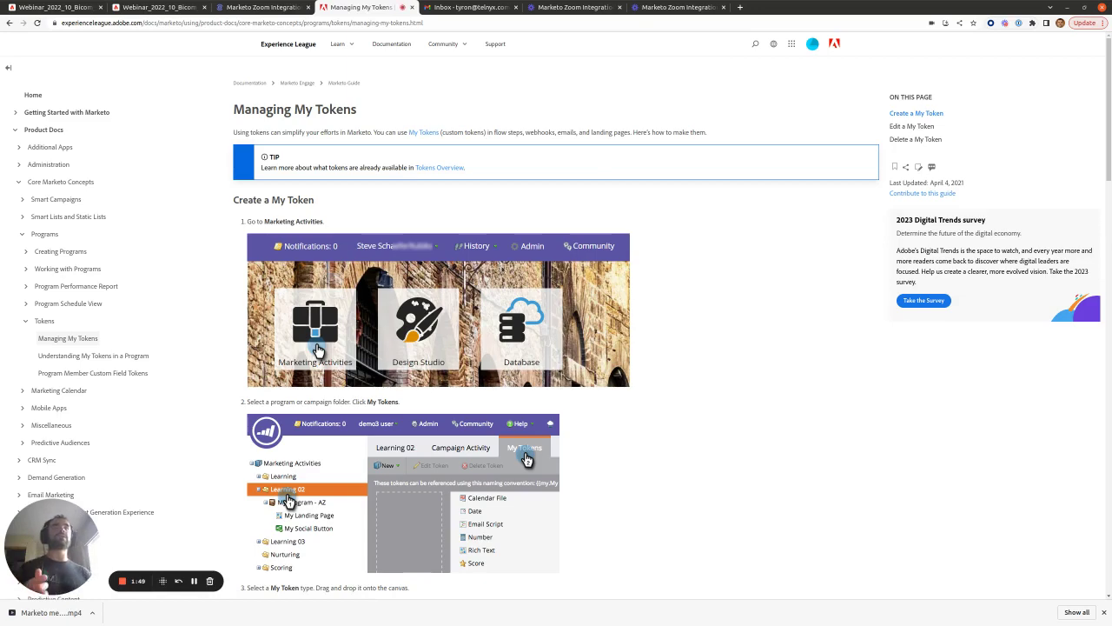
pyautogui.click(157, 7)
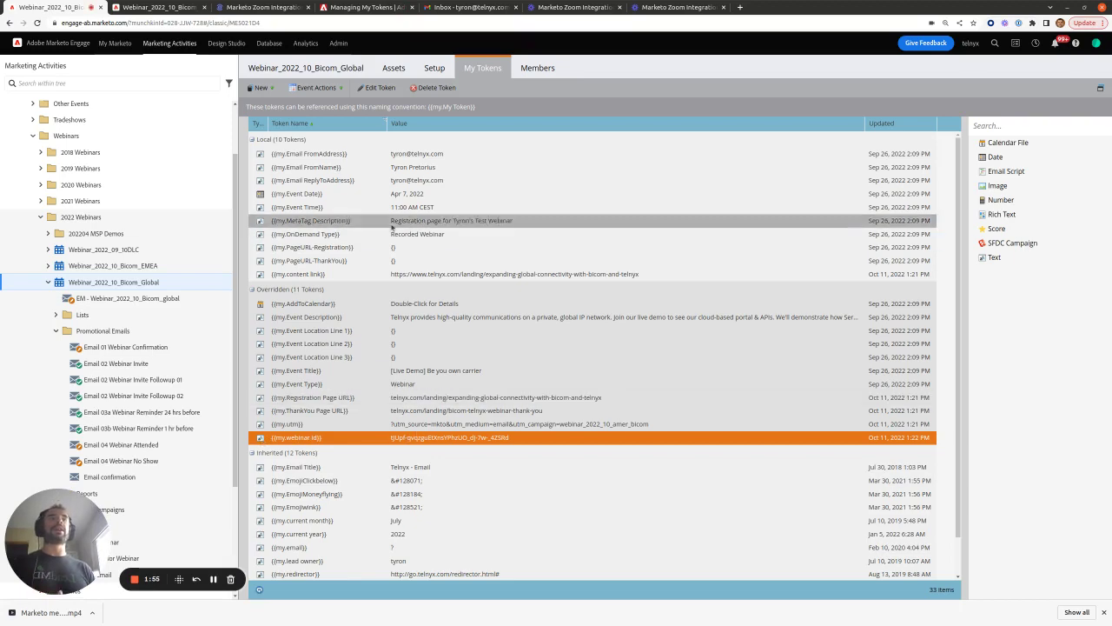
pyautogui.click(352, 7)
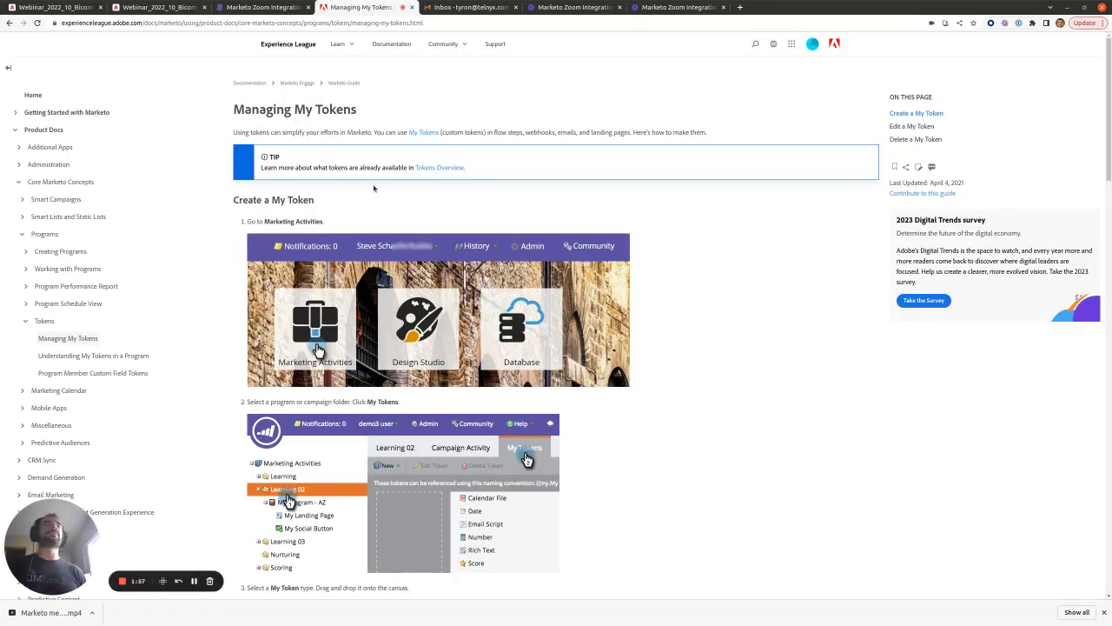
pyautogui.hotkey('ctrl', '1')
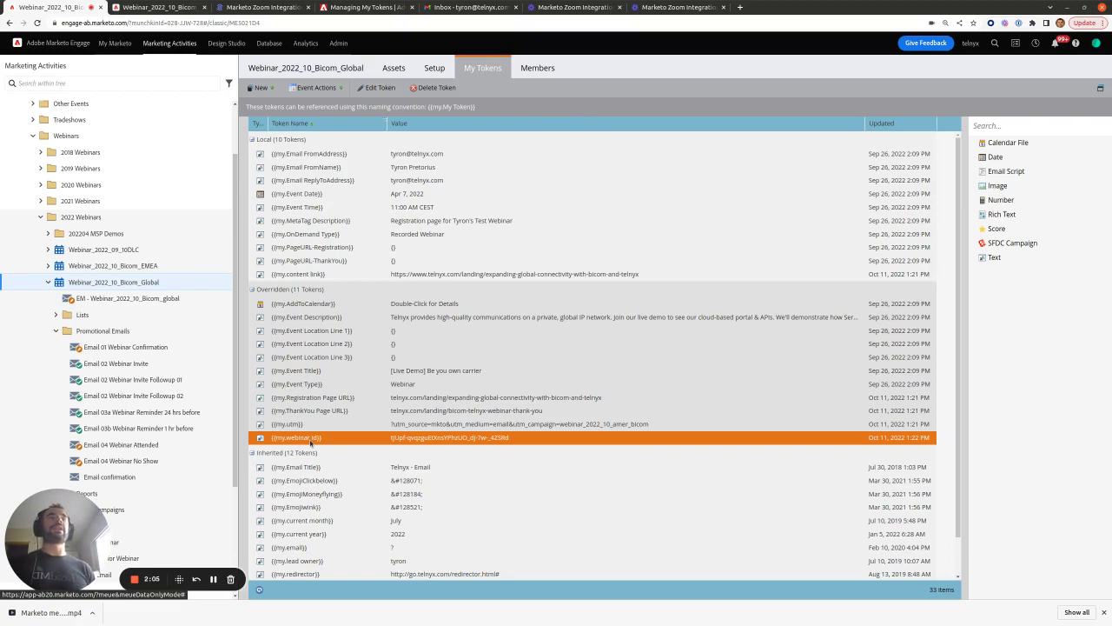
pyautogui.click(313, 68)
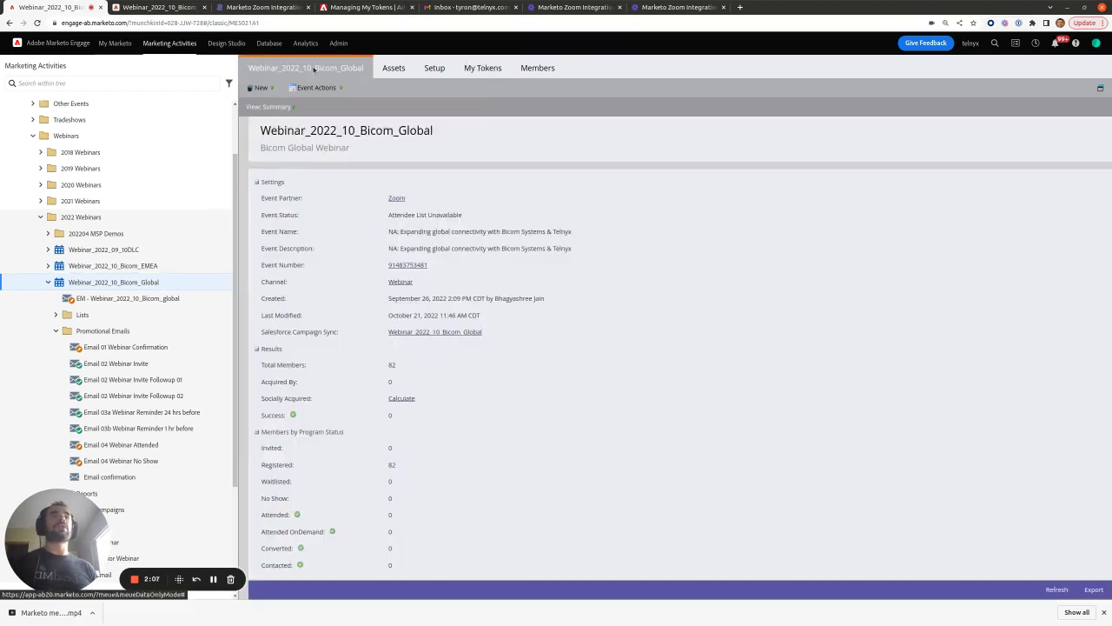
pyautogui.click(393, 266)
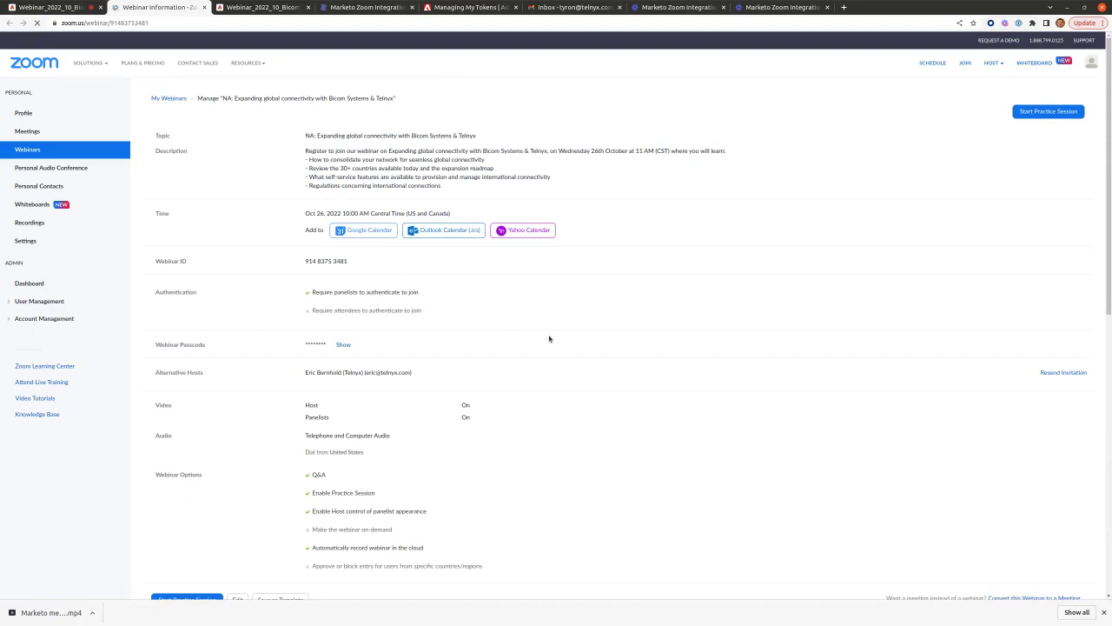
pyautogui.scroll(-3, 253, 424)
pyautogui.scroll(-4, 252, 424)
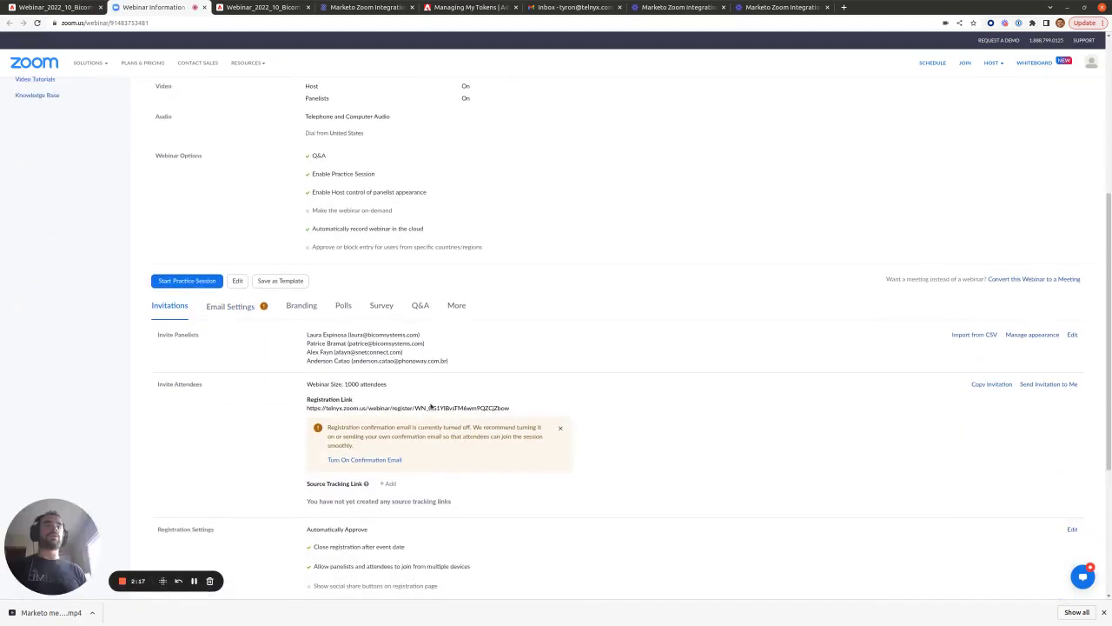
pyautogui.click(226, 303)
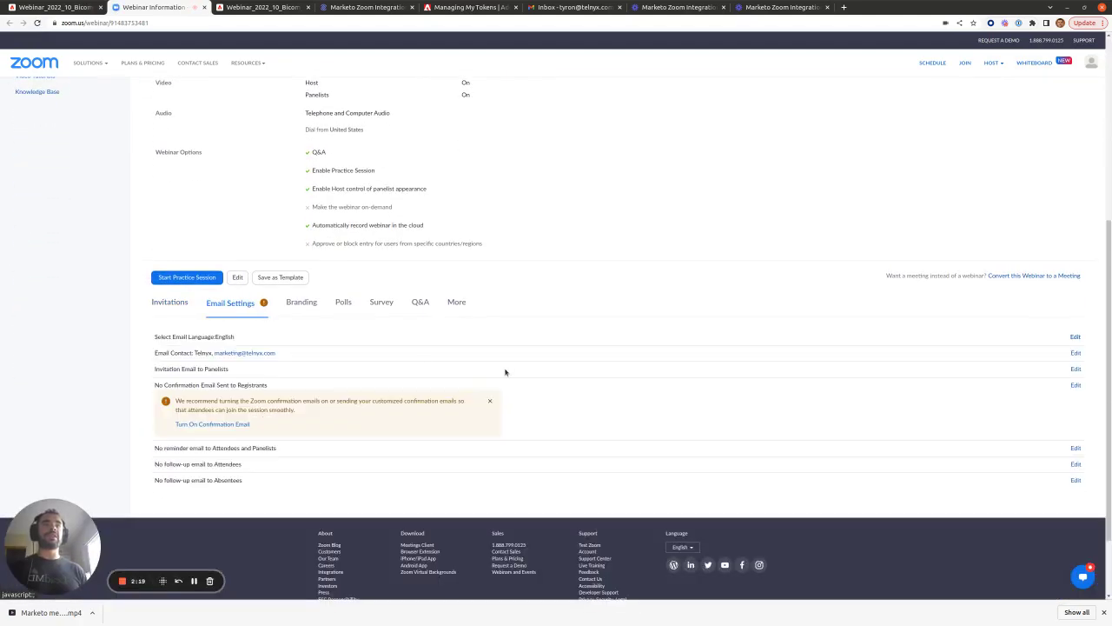
pyautogui.scroll(-2, 504, 372)
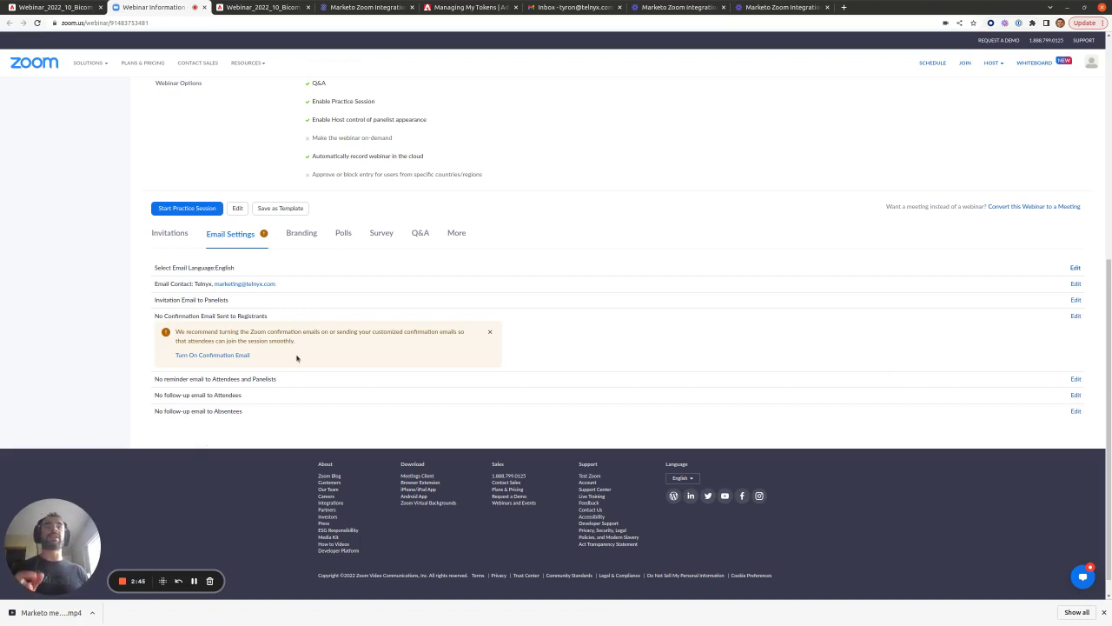
# - Enable and save Zoom's registrant confirmation email, then copy the registration link from Invitations
pyautogui.click(1076, 316)
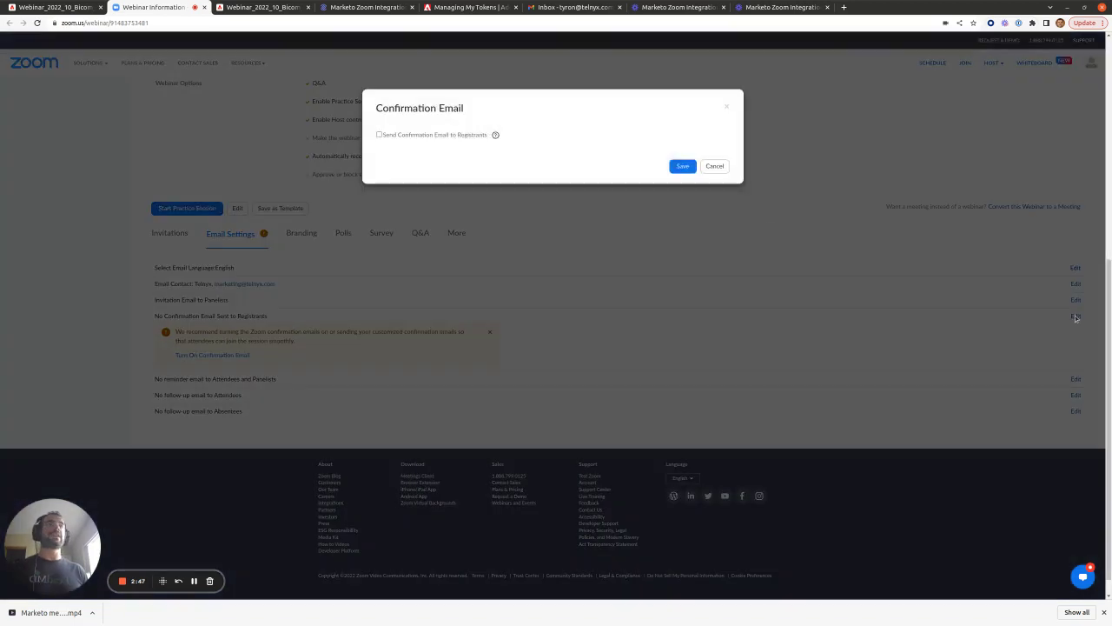
pyautogui.click(379, 135)
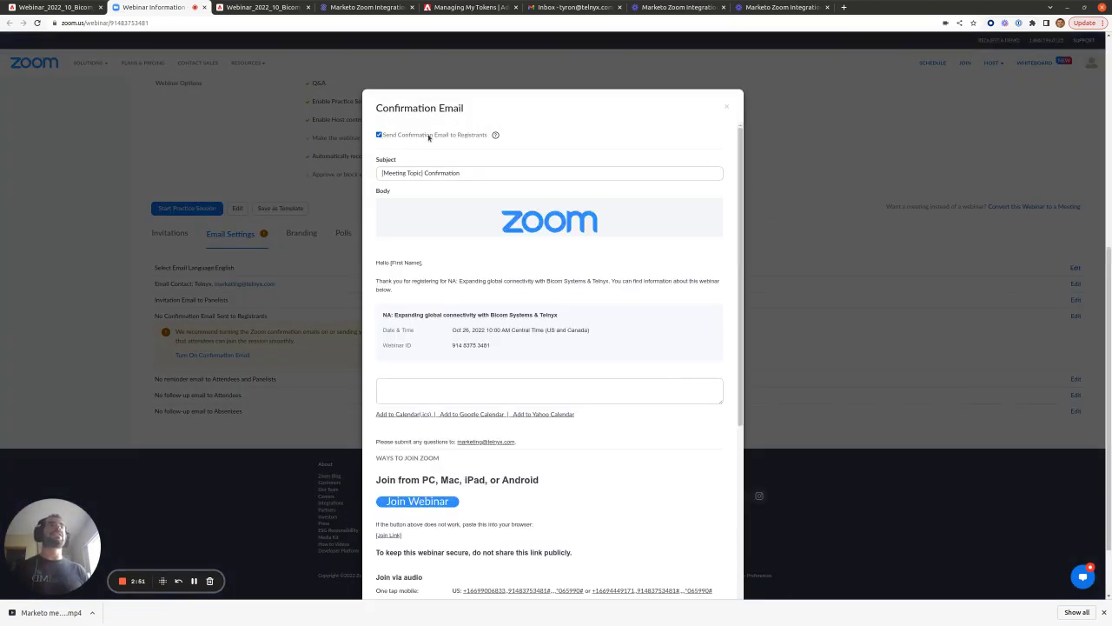
pyautogui.scroll(-10, 550, 294)
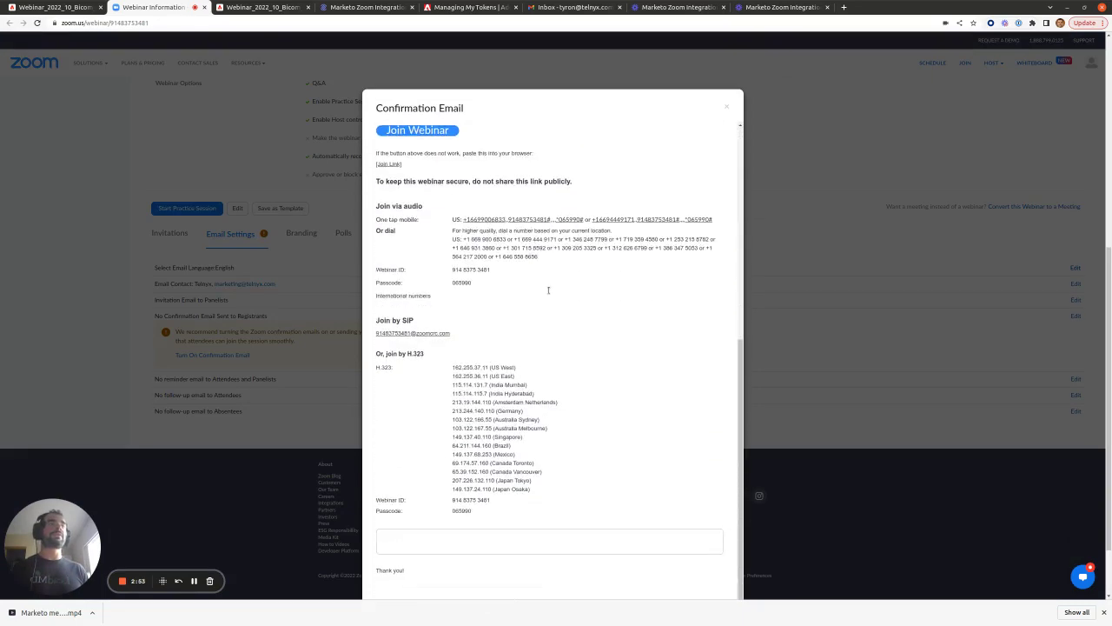
pyautogui.click(684, 583)
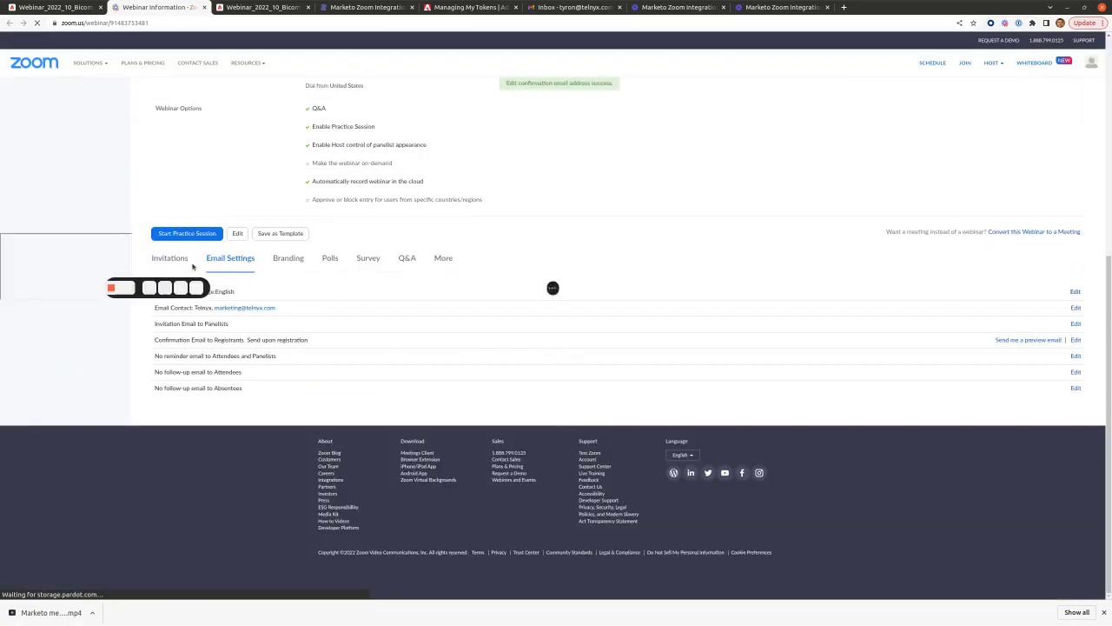
pyautogui.click(172, 260)
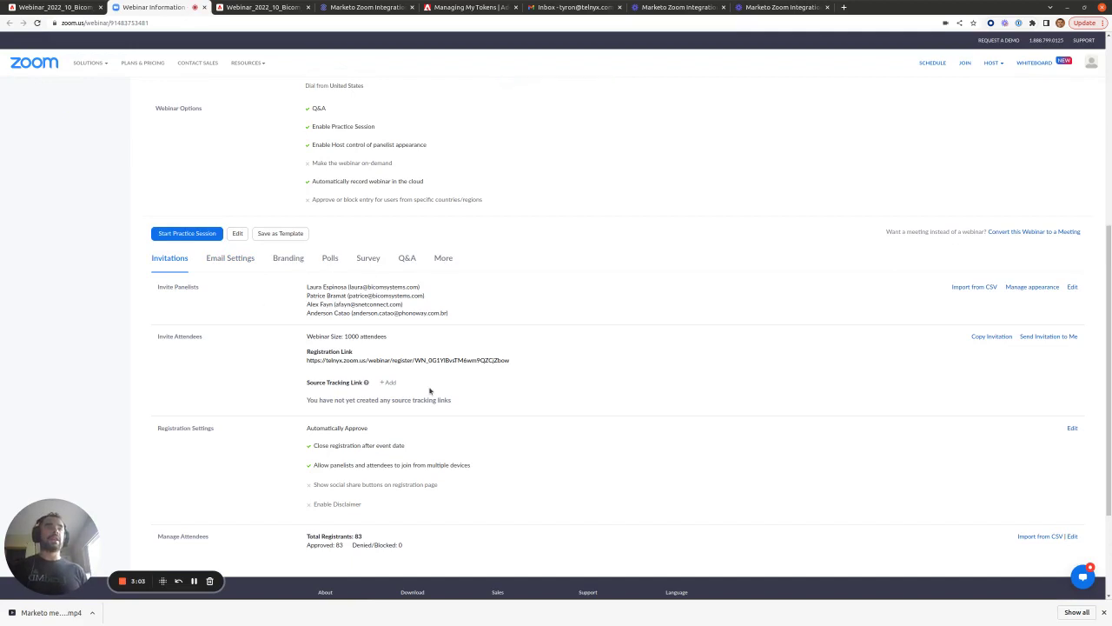
pyautogui.click(513, 360)
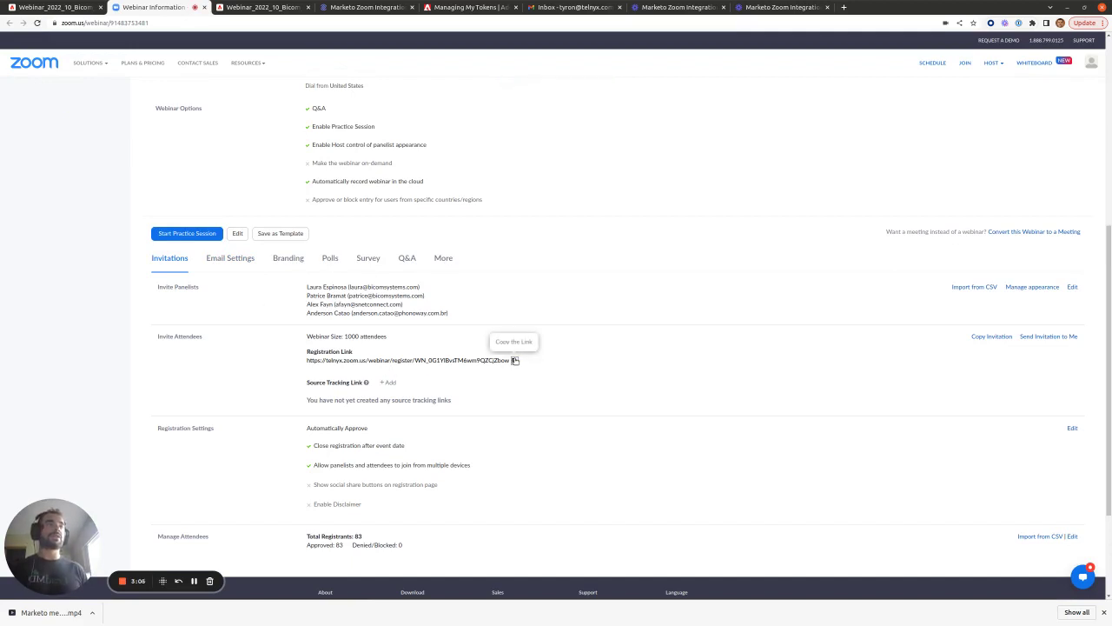
# - Load the copied Zoom webinar registration link in a new browser tab
pyautogui.click(843, 7)
pyautogui.hotkey('ctrl', 'v')
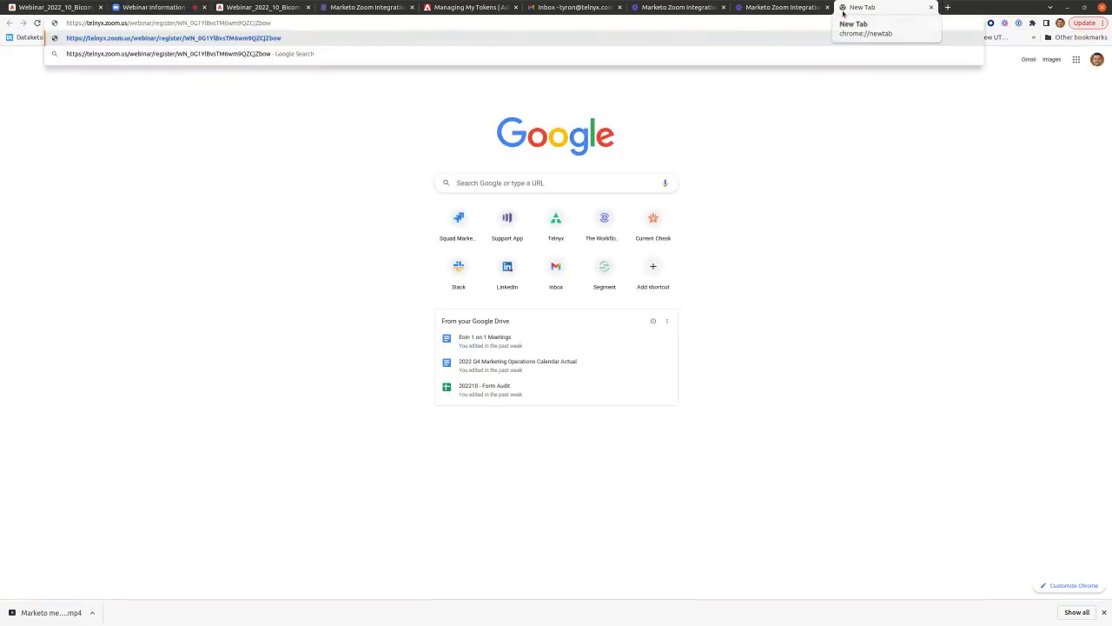
pyautogui.press('Return')
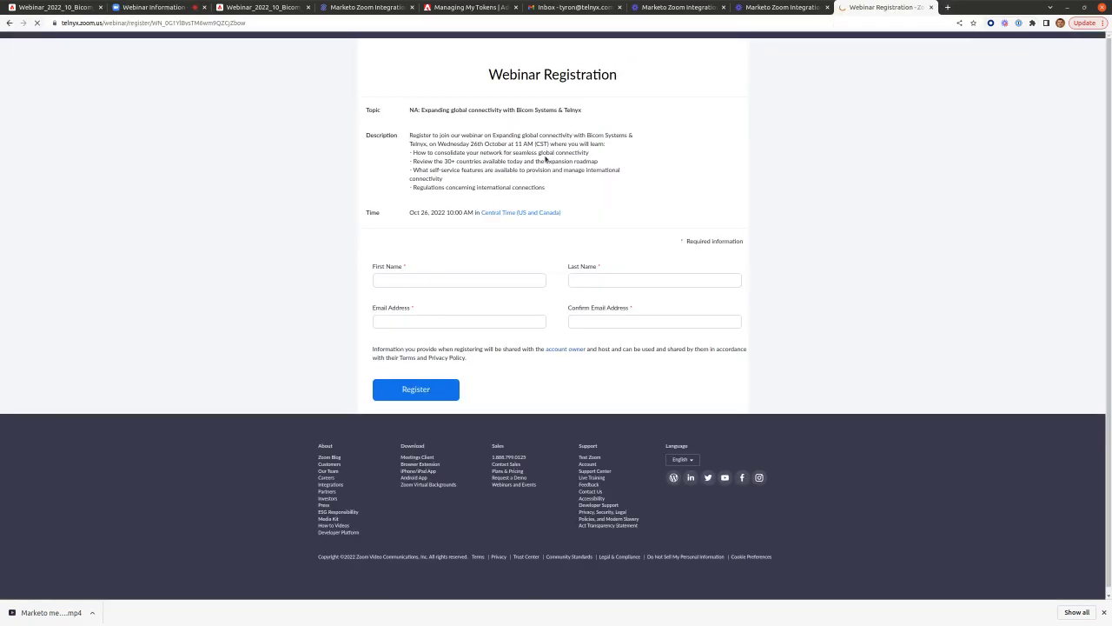
# - Register a test attendee with first name, last name and e-mail, then view the confirmation in Gmail
pyautogui.click(447, 279)
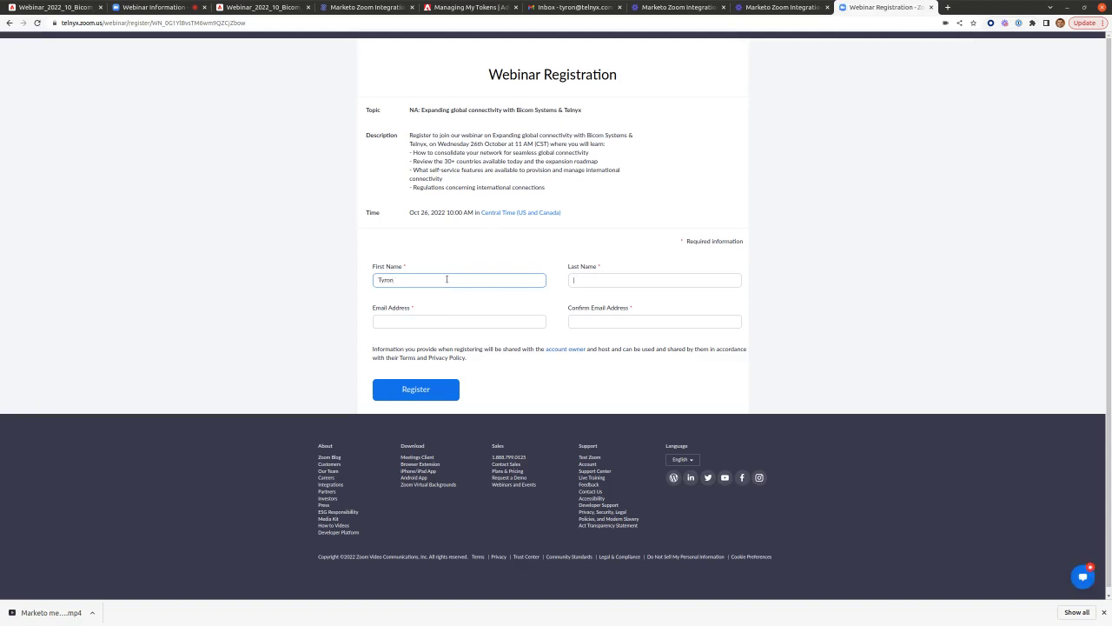
pyautogui.press('Tab')
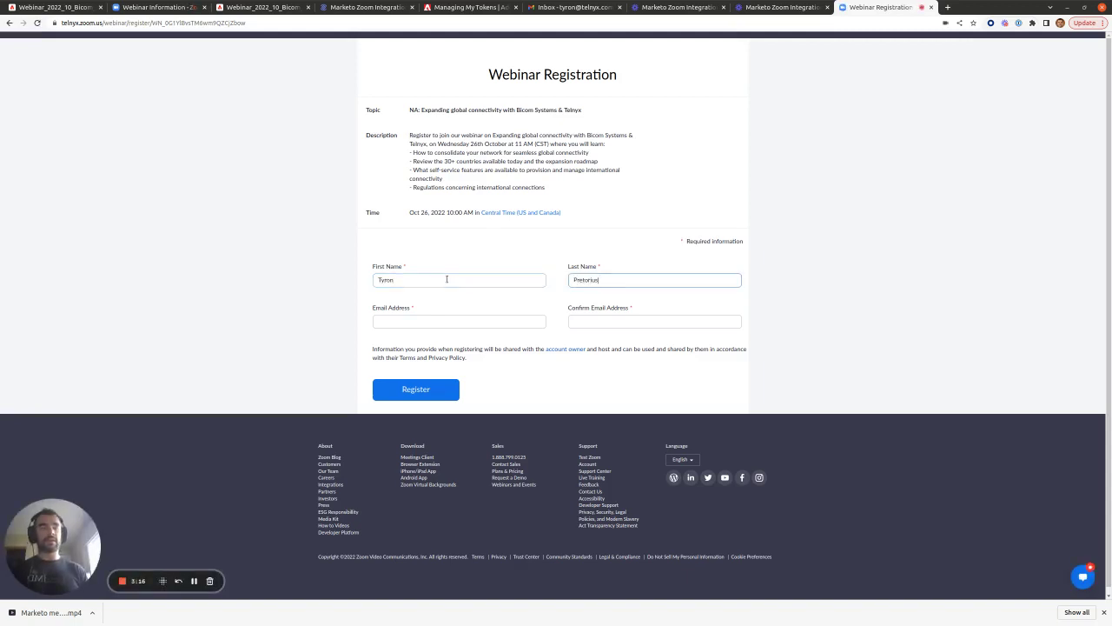
pyautogui.press('Tab')
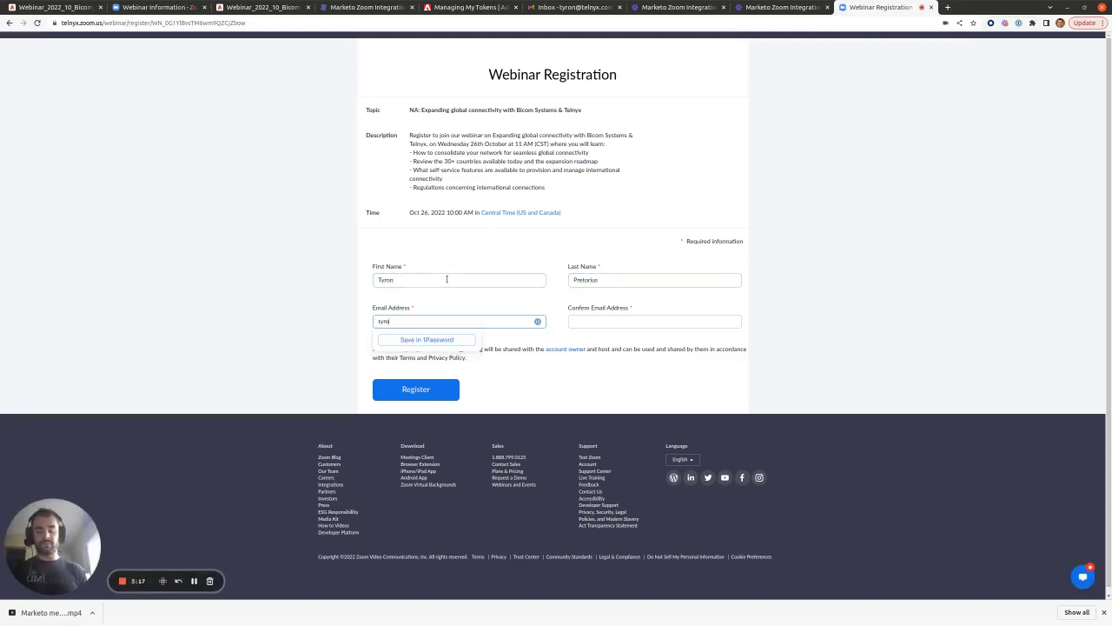
pyautogui.press('Tab')
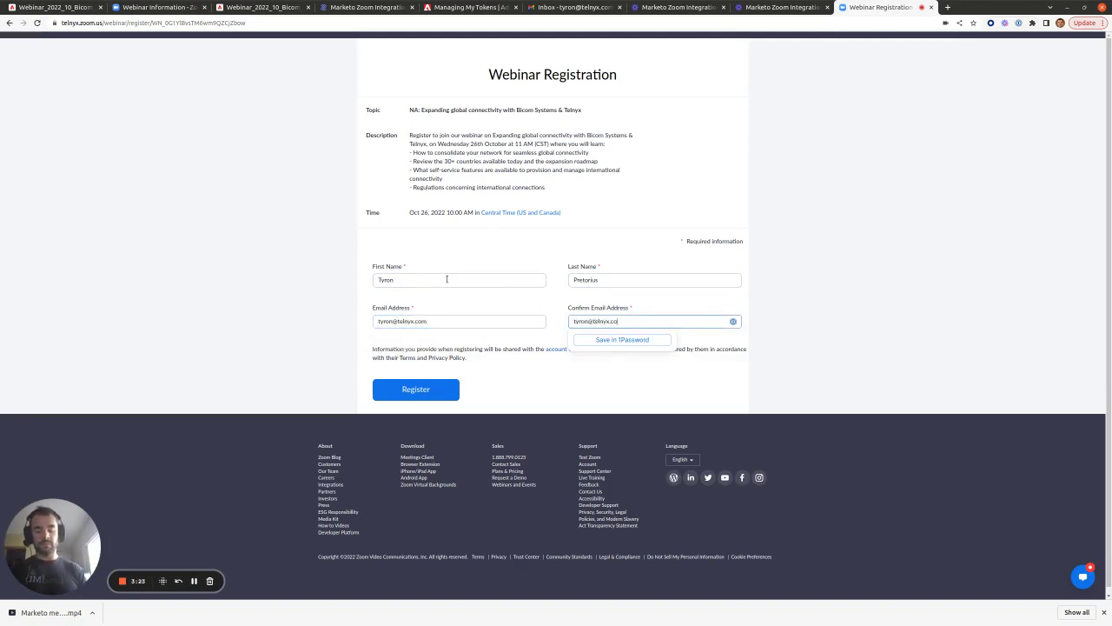
pyautogui.click(415, 391)
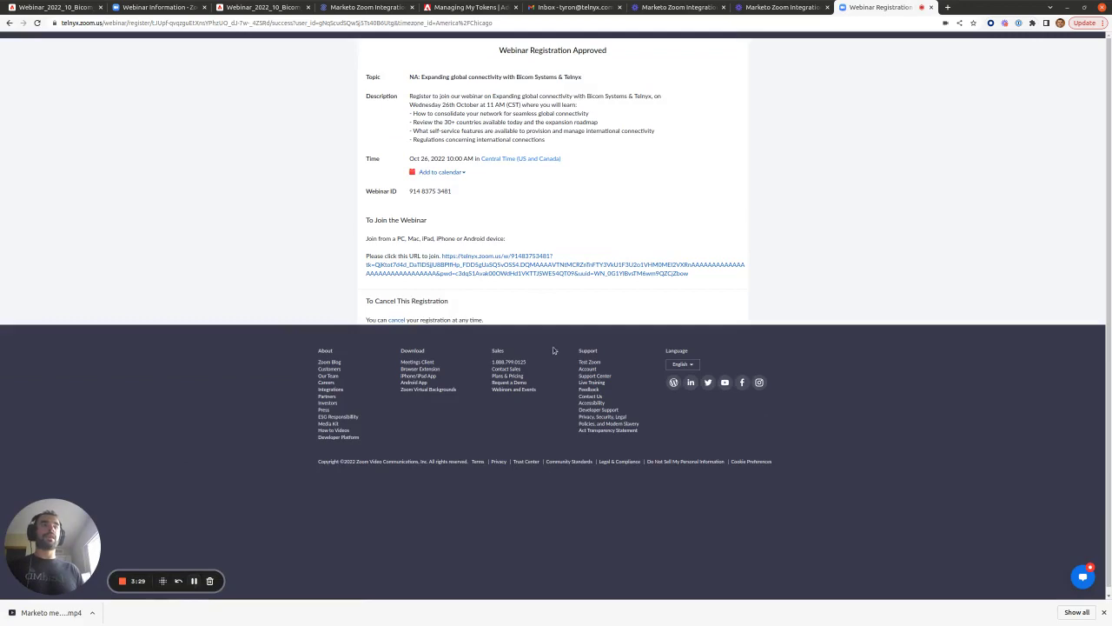
pyautogui.click(578, 7)
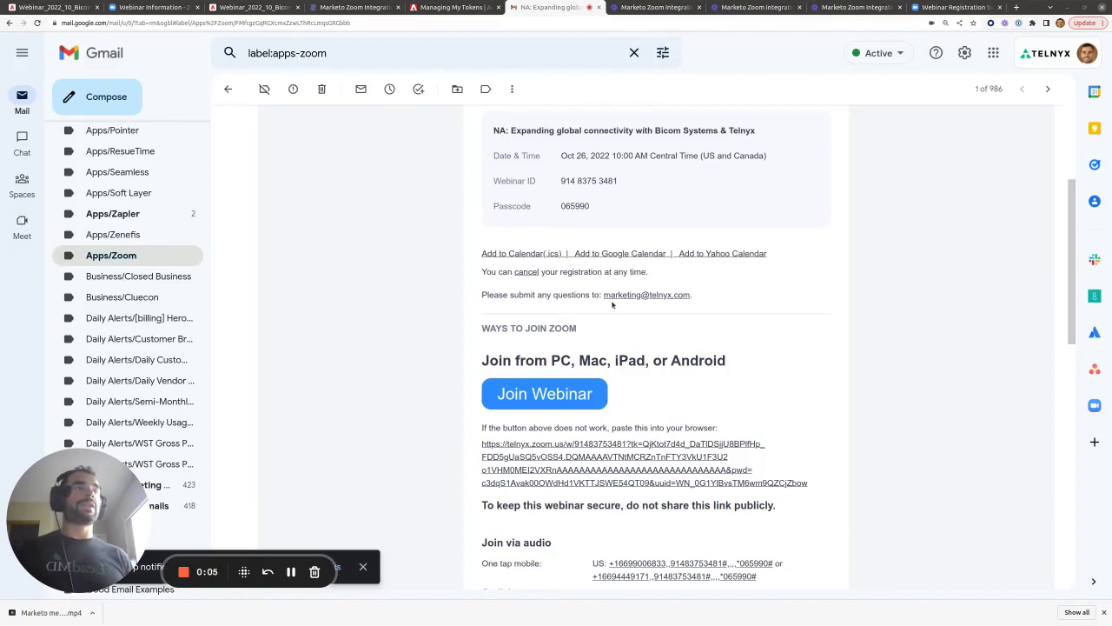
# - Paste the email's Add to Calendar (.ics) link address into a new tab
pyautogui.rightClick(539, 256)
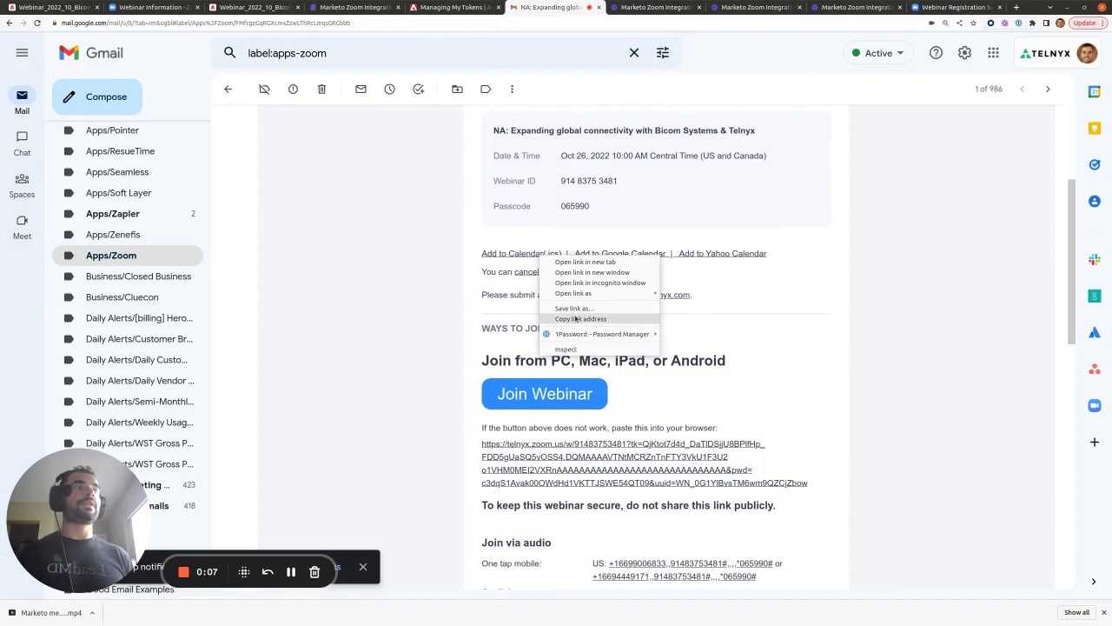
pyautogui.click(577, 318)
pyautogui.click(1015, 8)
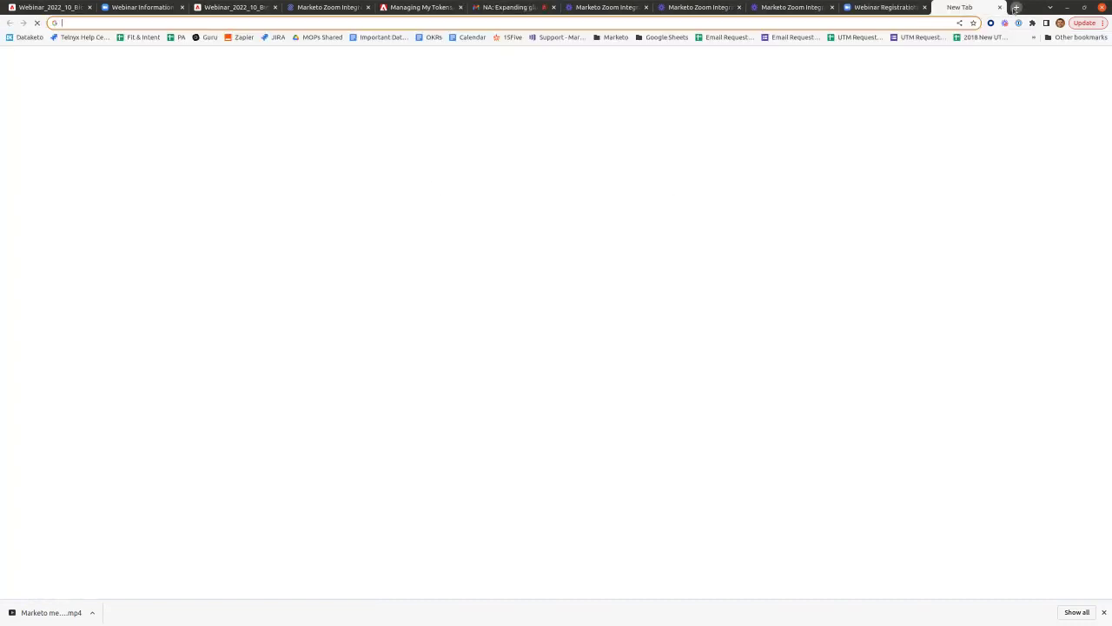
pyautogui.hotkey('ctrl', 'v')
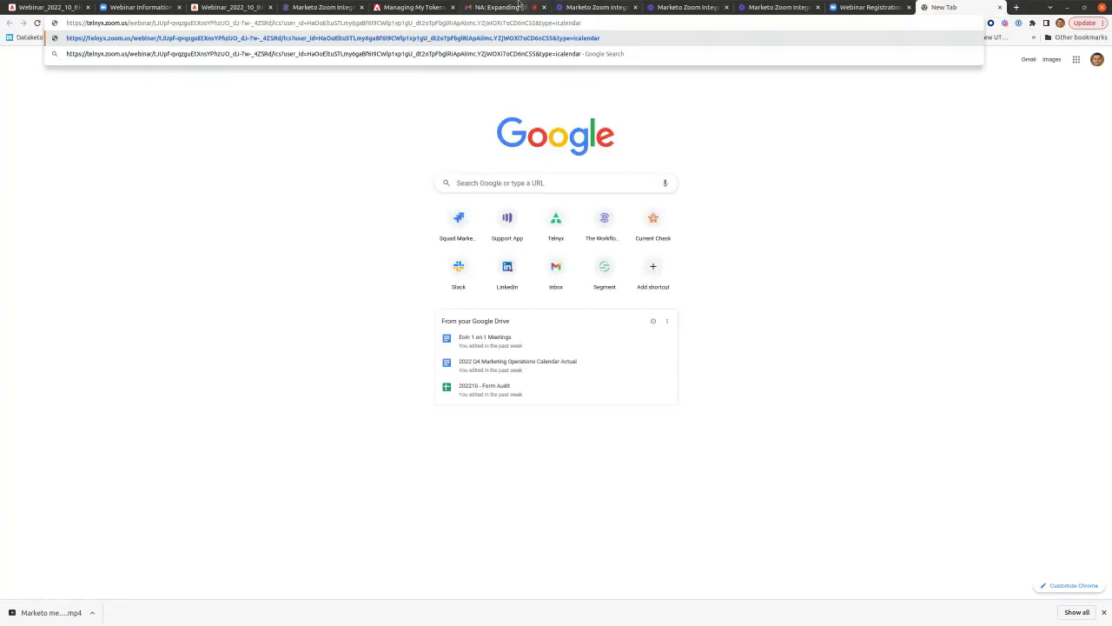
pyautogui.moveTo(507, 7); pyautogui.dragTo(904, 7)
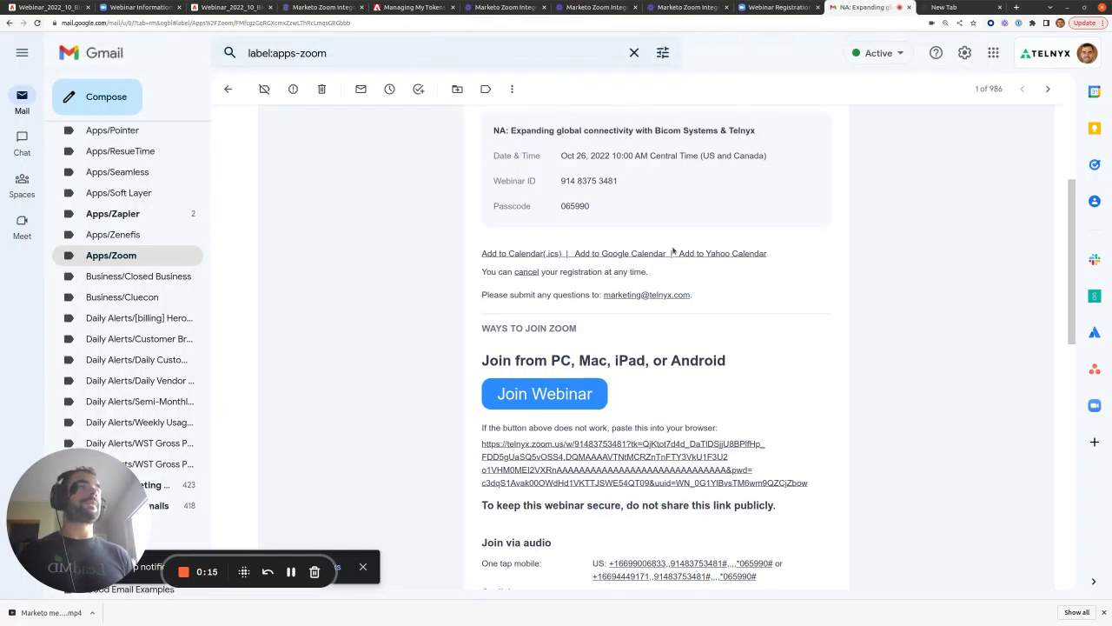
# - Paste the Google and Yahoo Calendar link addresses into new tabs and inspect their user_id parts
pyautogui.rightClick(627, 256)
pyautogui.click(671, 318)
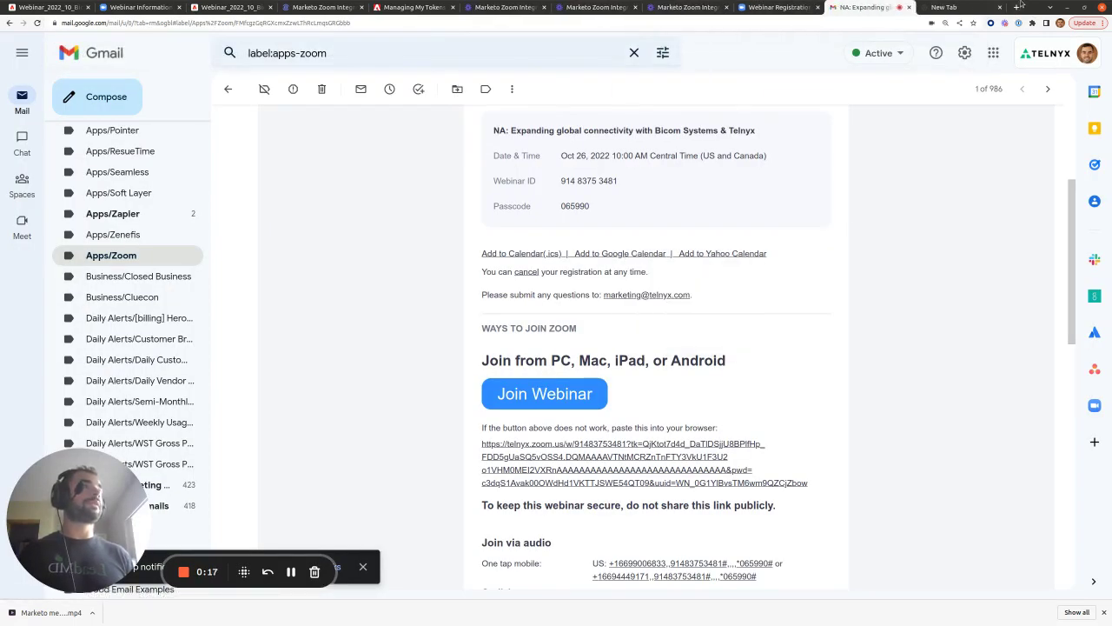
pyautogui.hotkey('ctrl', 'v')
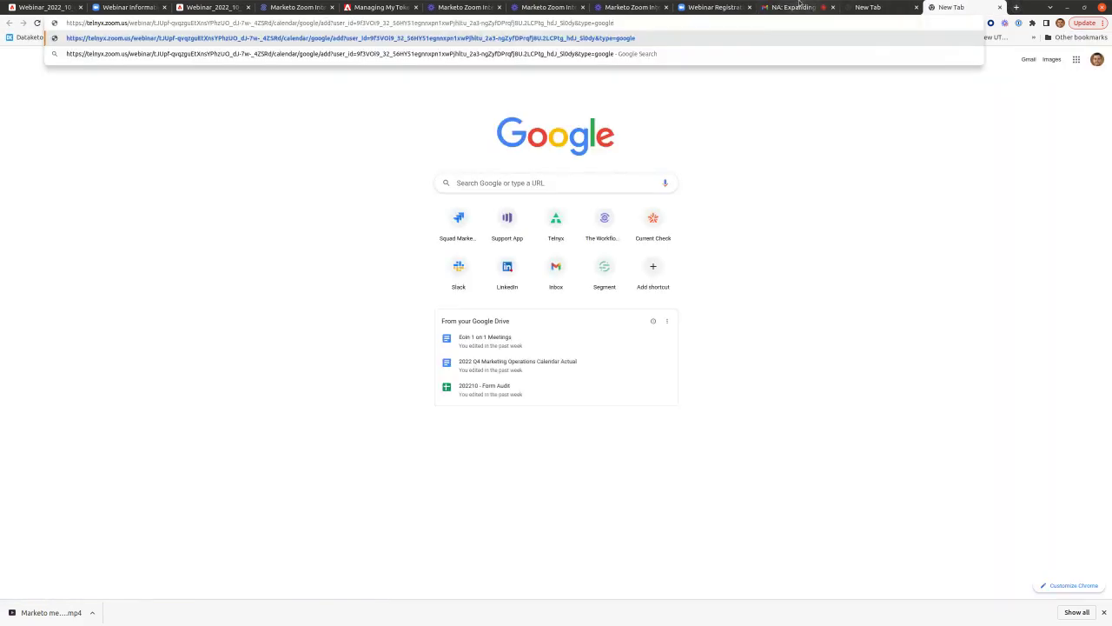
pyautogui.click(793, 6)
pyautogui.rightClick(711, 255)
pyautogui.click(740, 316)
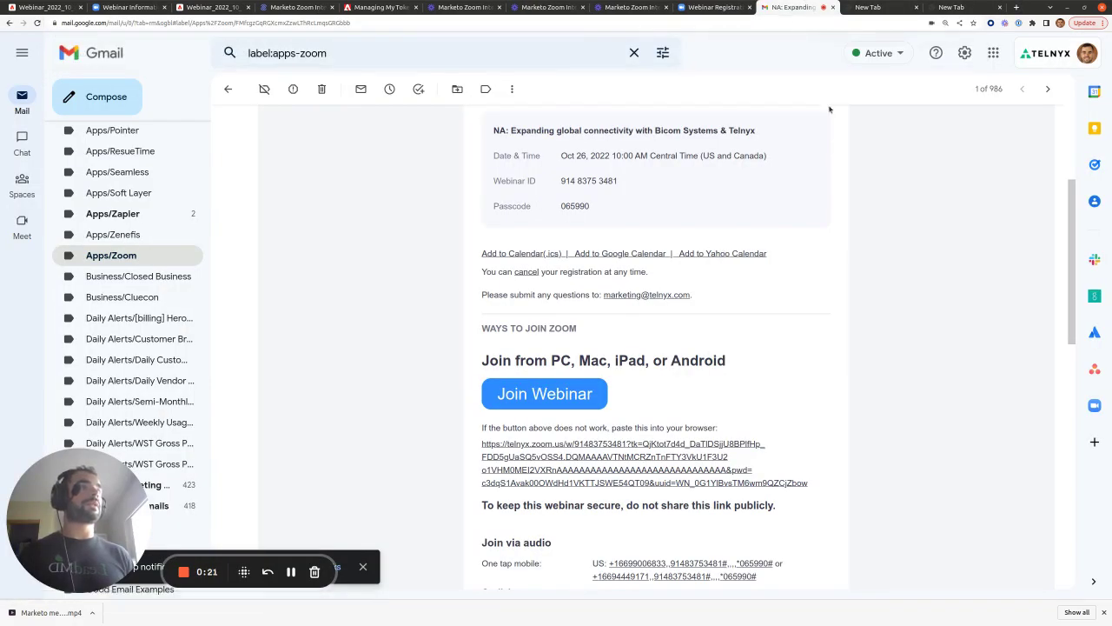
pyautogui.click(1019, 7)
pyautogui.hotkey('ctrl', 'v')
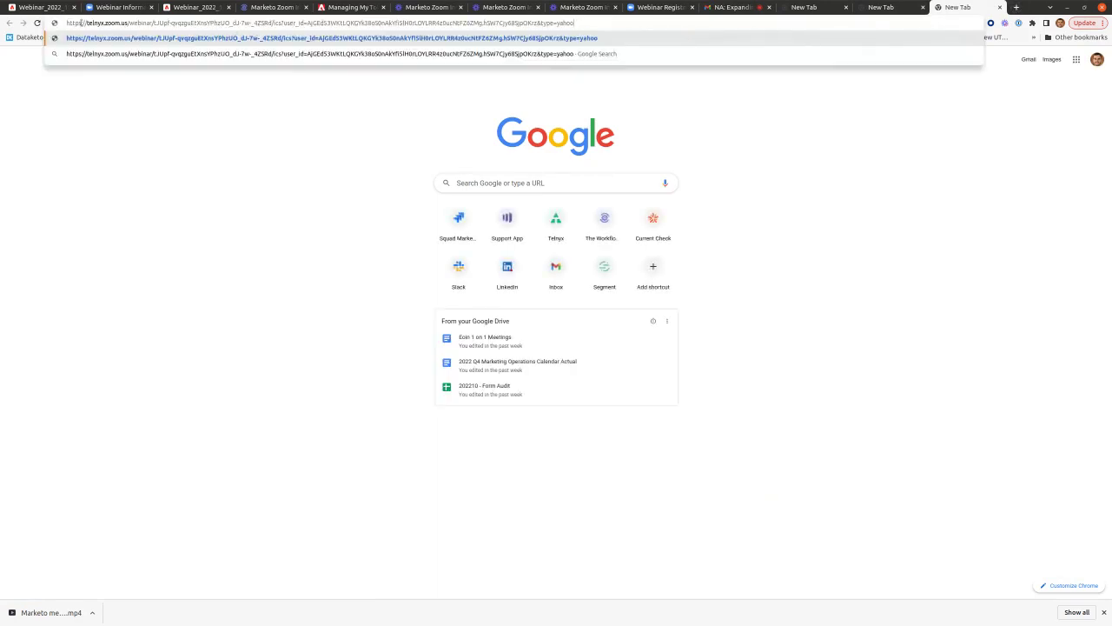
pyautogui.moveTo(66, 22); pyautogui.dragTo(584, 22)
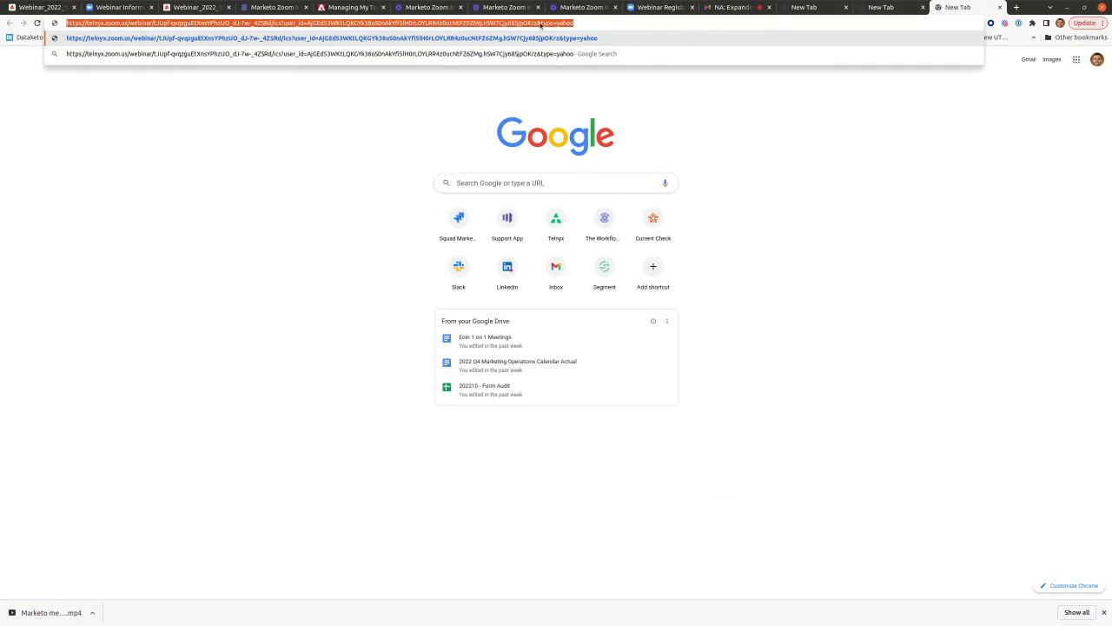
pyautogui.click(878, 9)
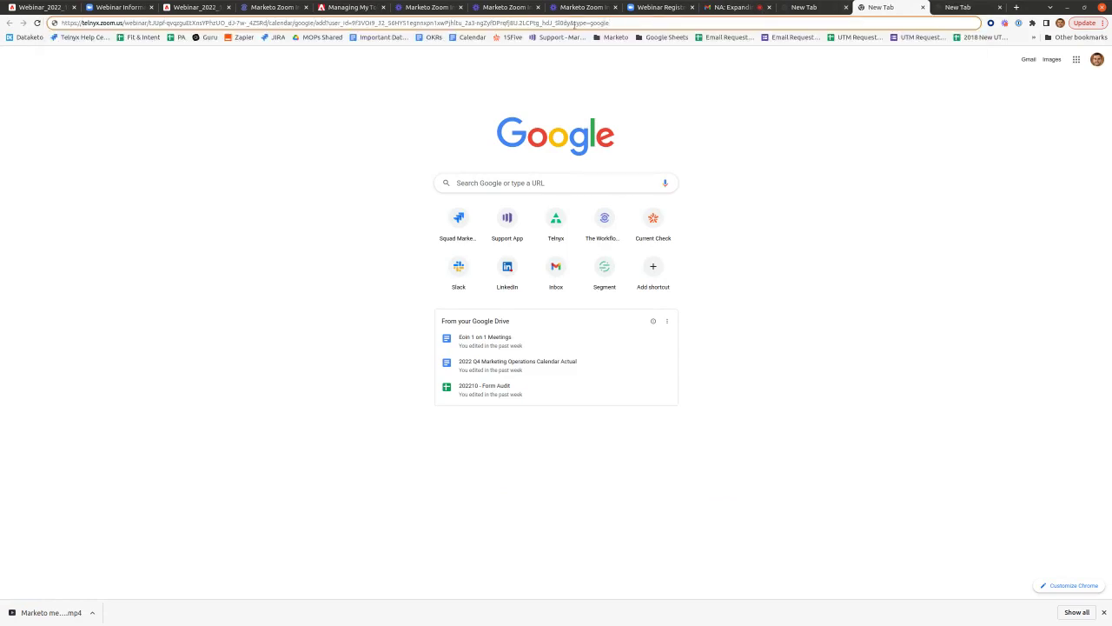
pyautogui.click(797, 9)
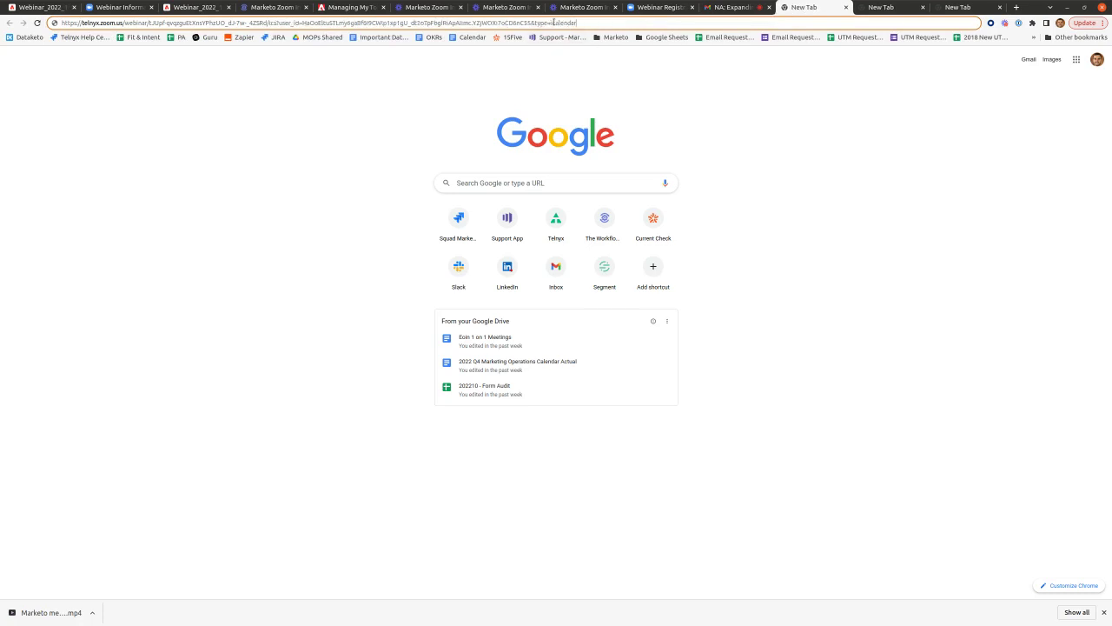
# - Compare the article's three calendar link formats with the registration code after user_id in the .ics link
pyautogui.click(270, 7)
pyautogui.scroll(3, 521, 287)
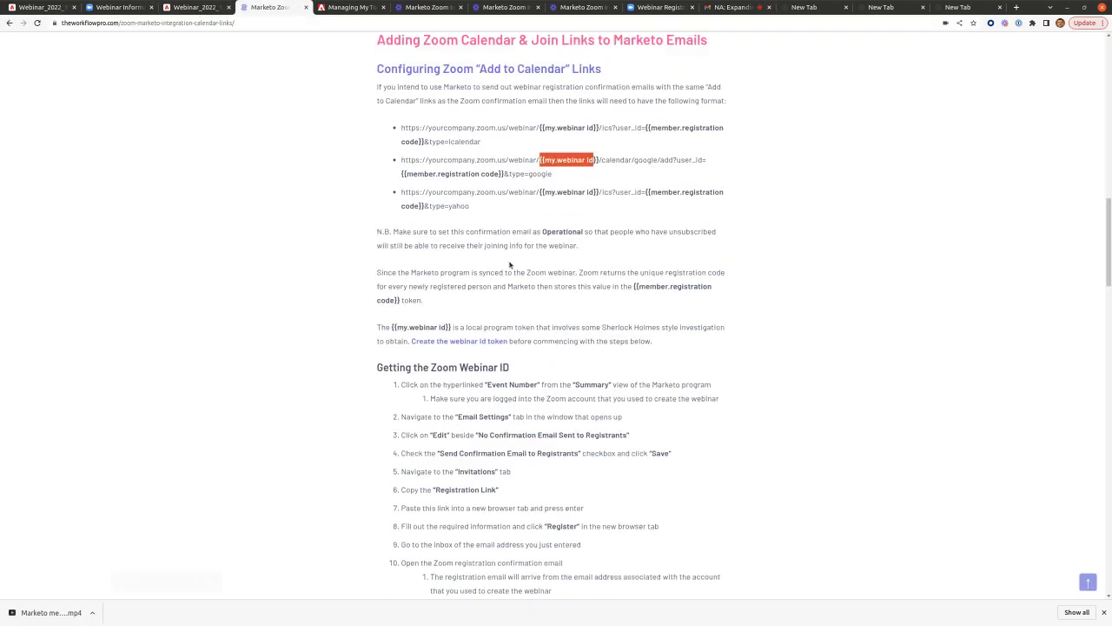
pyautogui.click(523, 276)
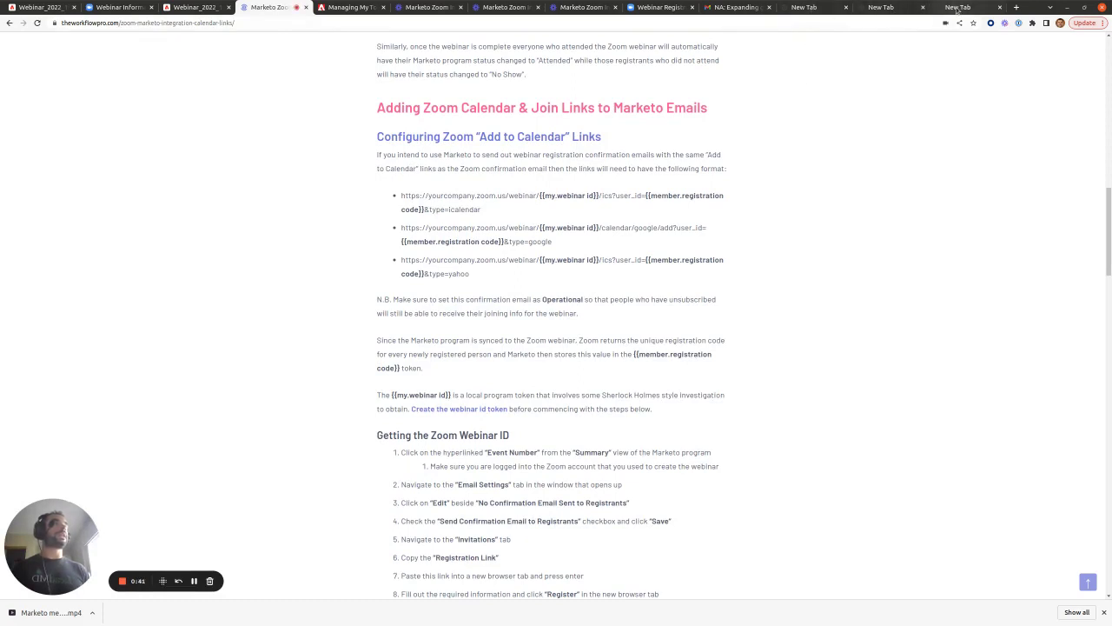
pyautogui.moveTo(400, 197); pyautogui.dragTo(484, 277)
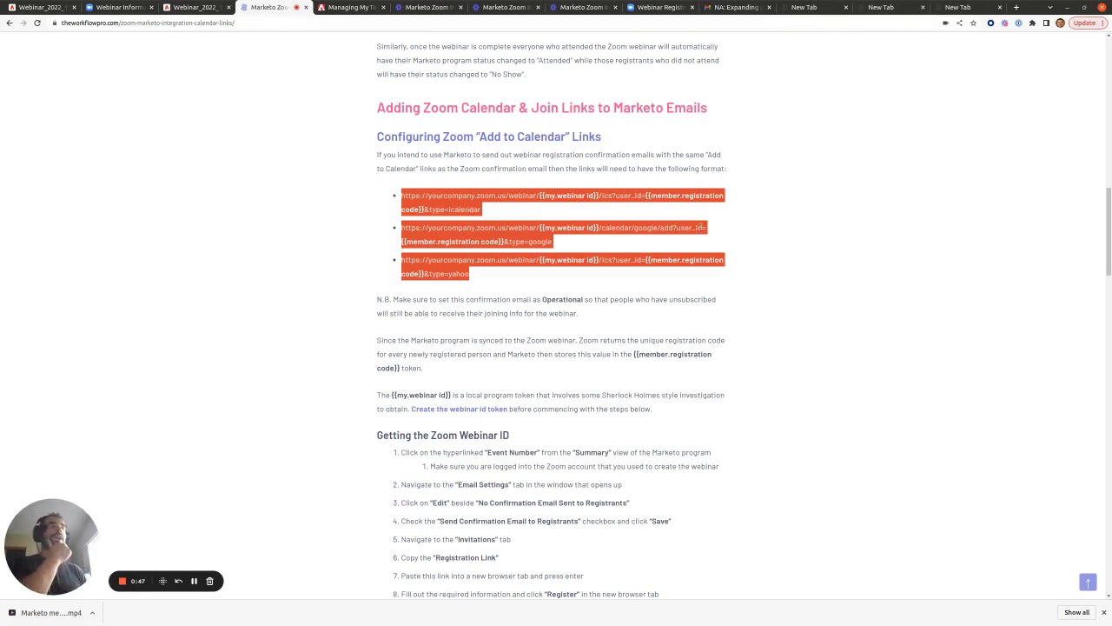
pyautogui.click(826, 4)
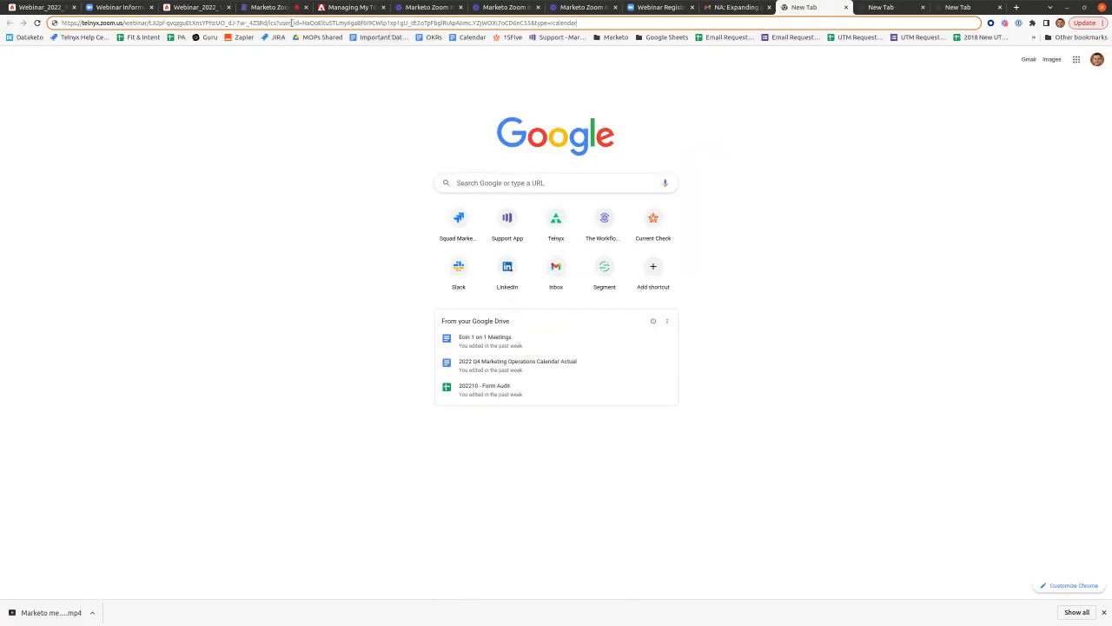
pyautogui.moveTo(301, 23); pyautogui.dragTo(521, 23)
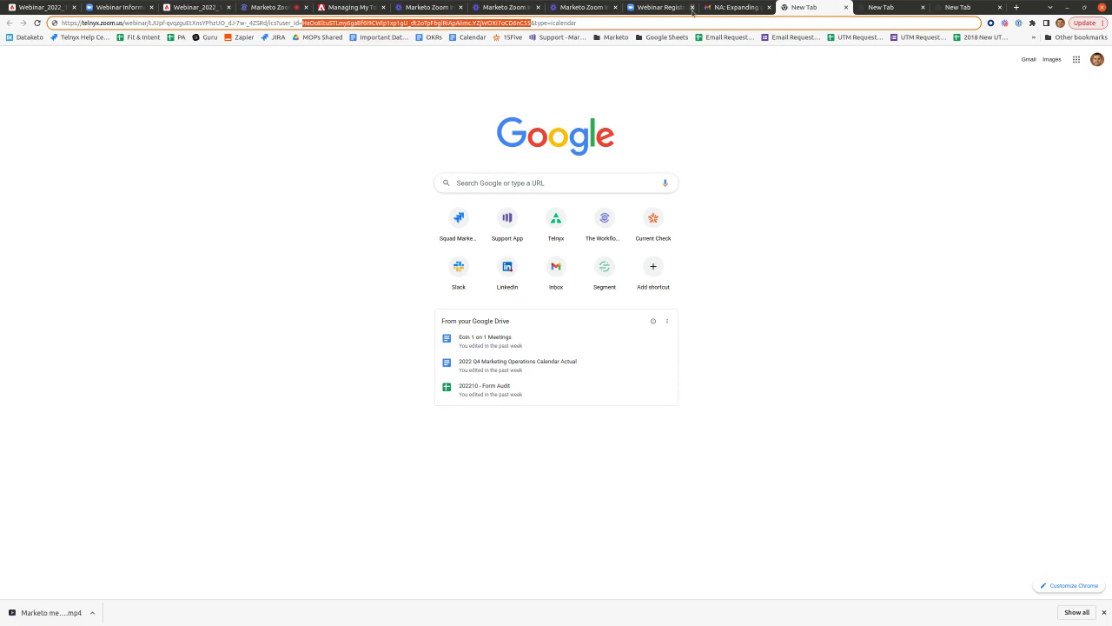
# - Highlight the {{member.registration code}} and {{my.webinar id}} tokens in the article's first calendar link
pyautogui.click(276, 7)
pyautogui.click(637, 196)
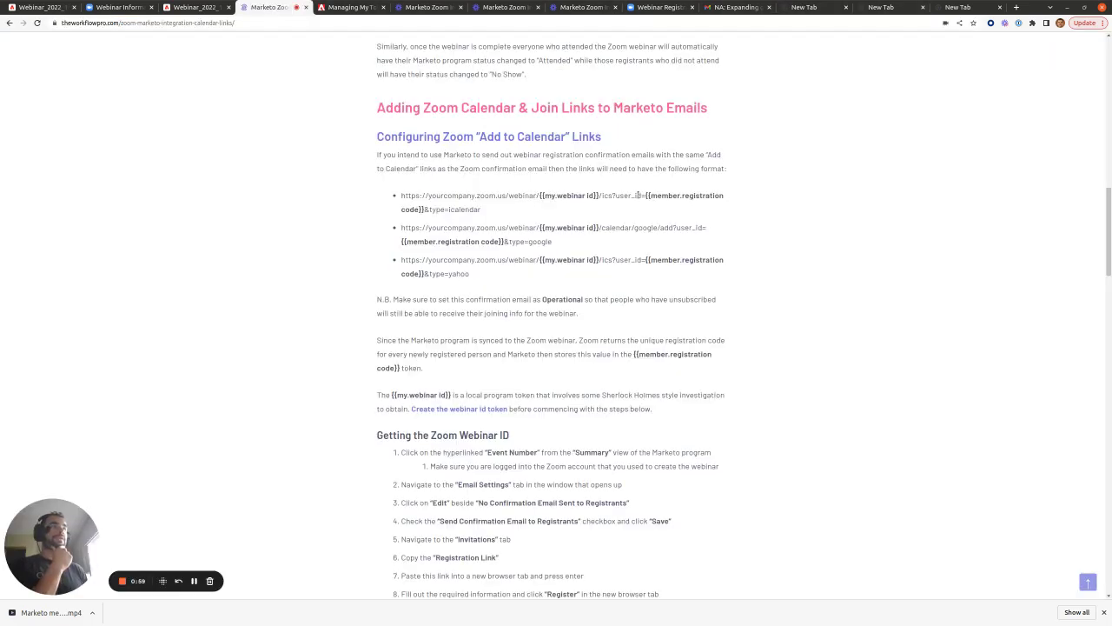
pyautogui.moveTo(646, 196); pyautogui.dragTo(427, 209)
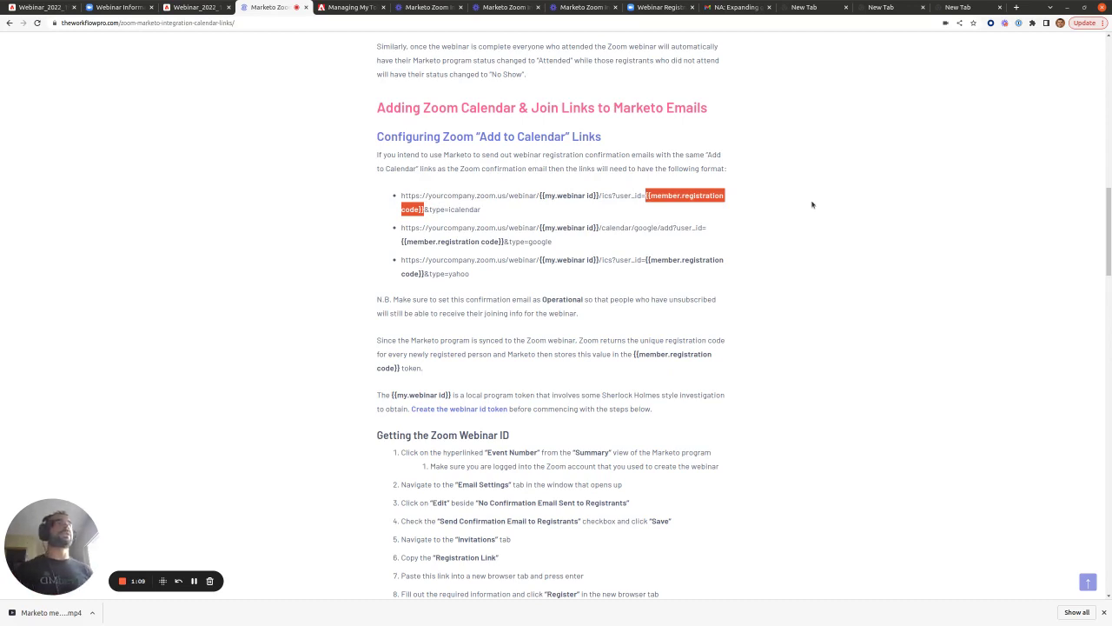
pyautogui.moveTo(539, 195); pyautogui.dragTo(595, 195)
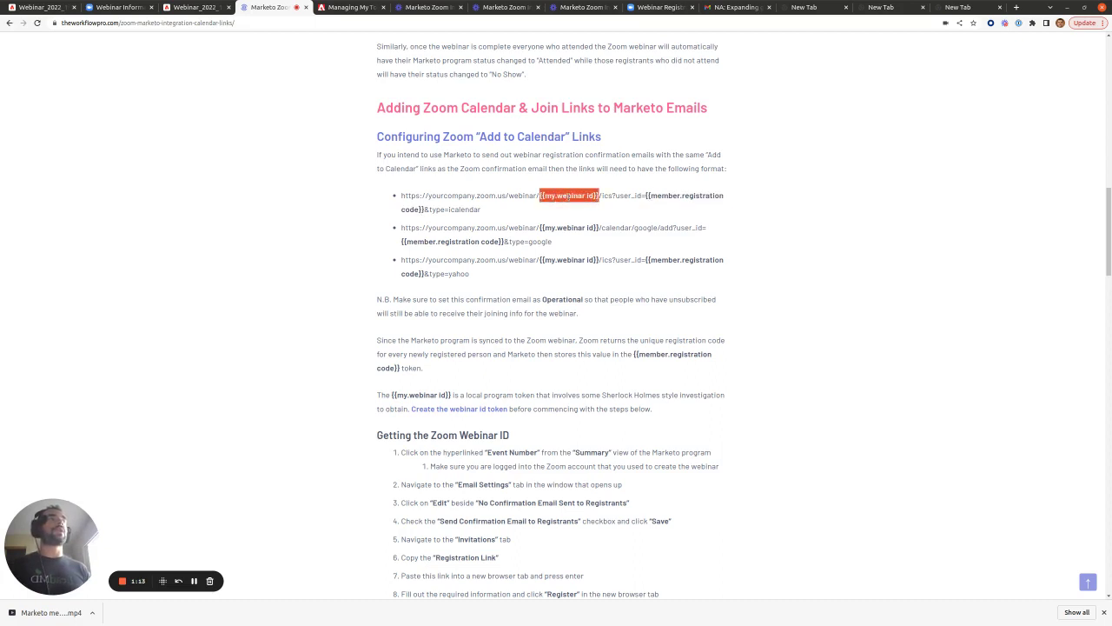
pyautogui.click(879, 8)
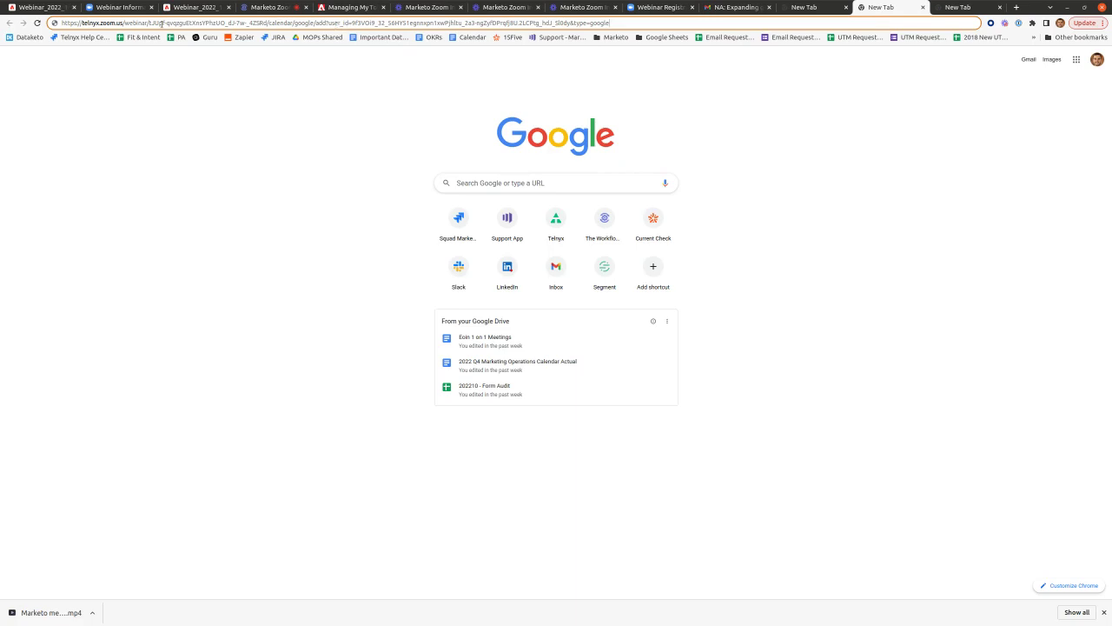
# - Copy the webinar ID after 'webinar/' from the iCalendar link address and return to Marketo
pyautogui.moveTo(148, 24); pyautogui.dragTo(264, 25)
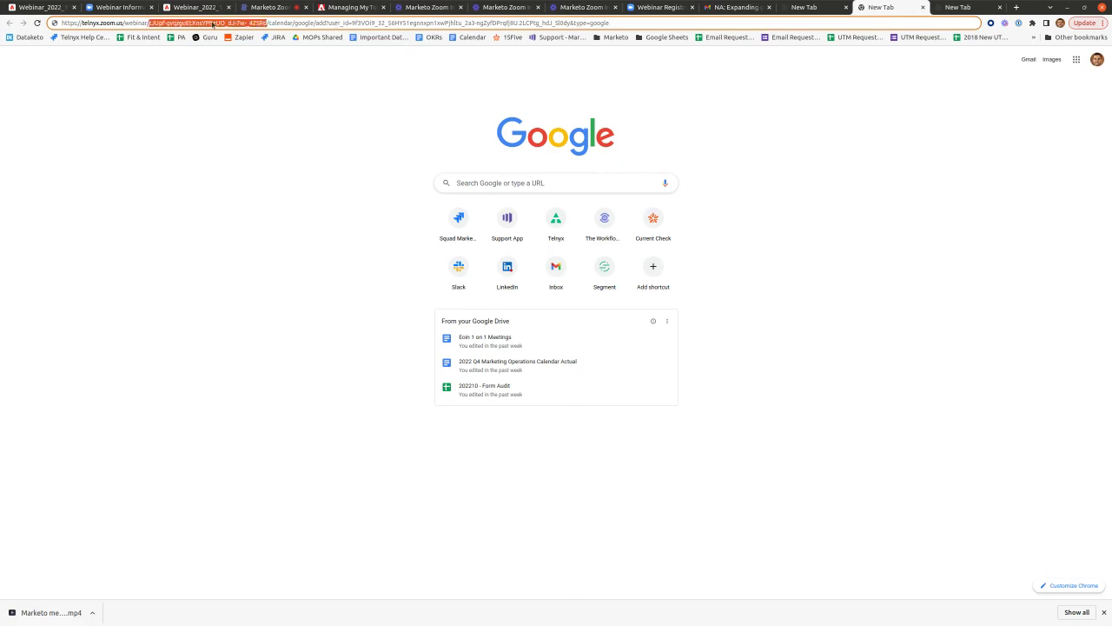
pyautogui.click(809, 7)
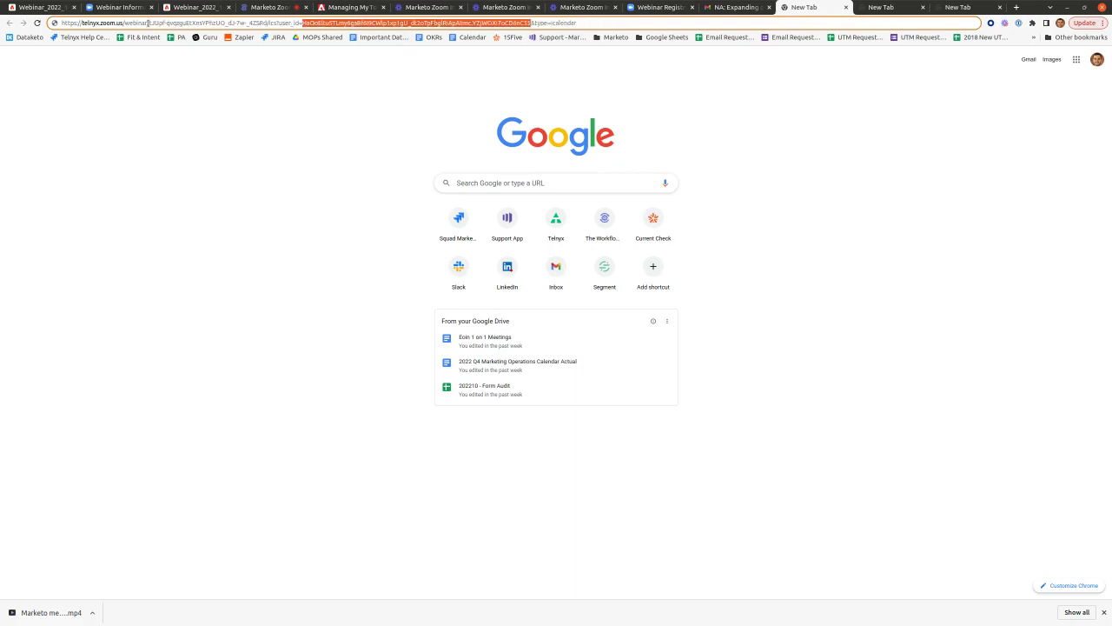
pyautogui.moveTo(147, 25); pyautogui.dragTo(149, 24)
pyautogui.rightClick(157, 24)
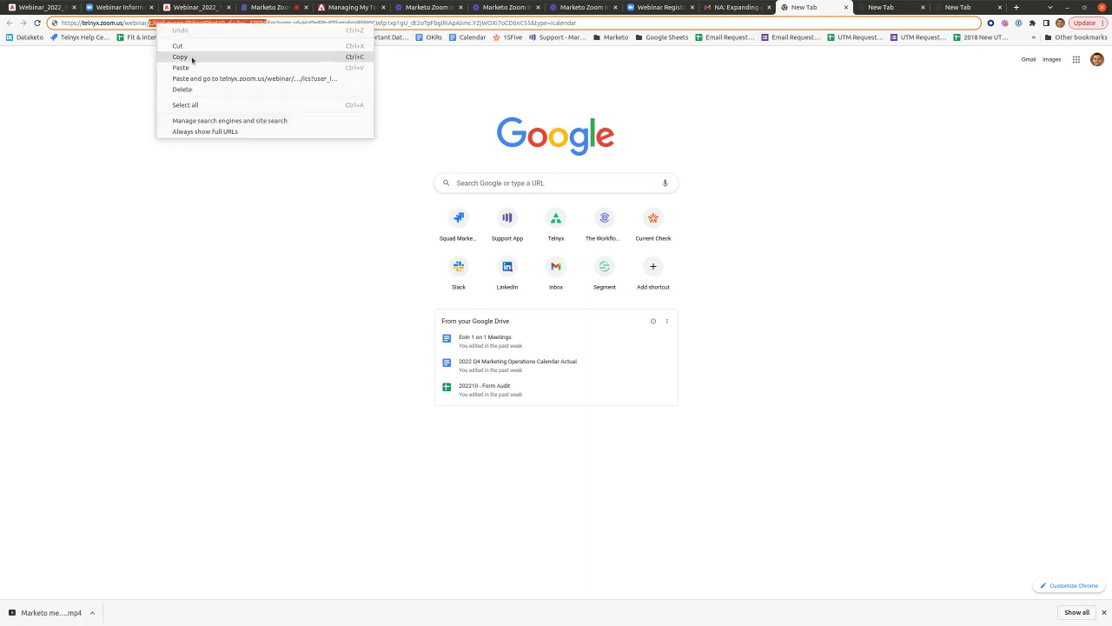
pyautogui.click(193, 57)
pyautogui.click(734, 9)
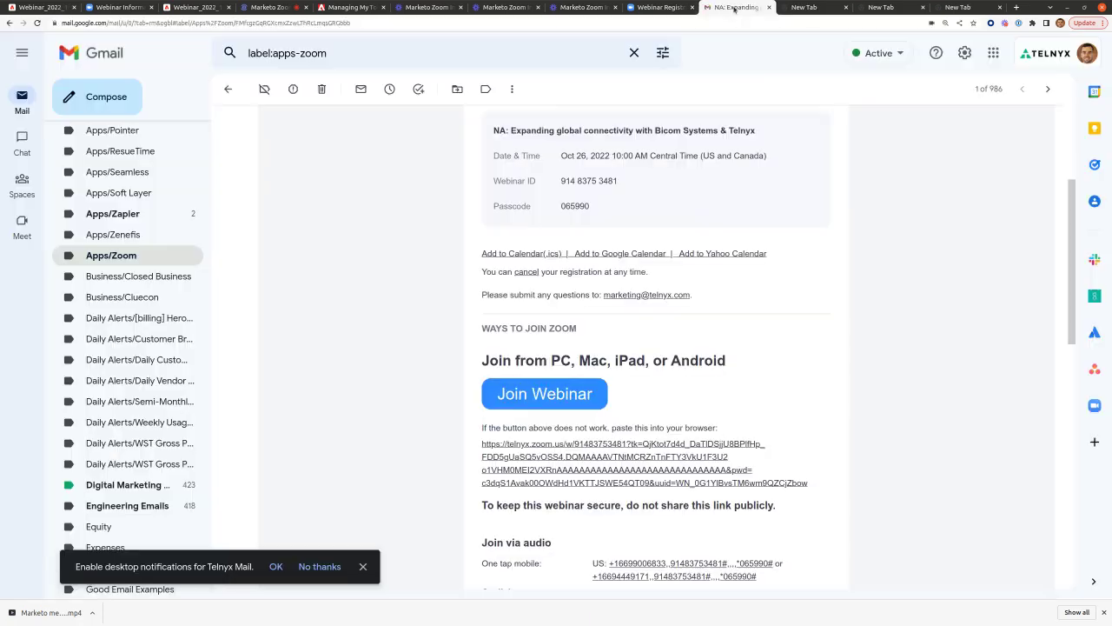
pyautogui.hotkey('ctrl', '1')
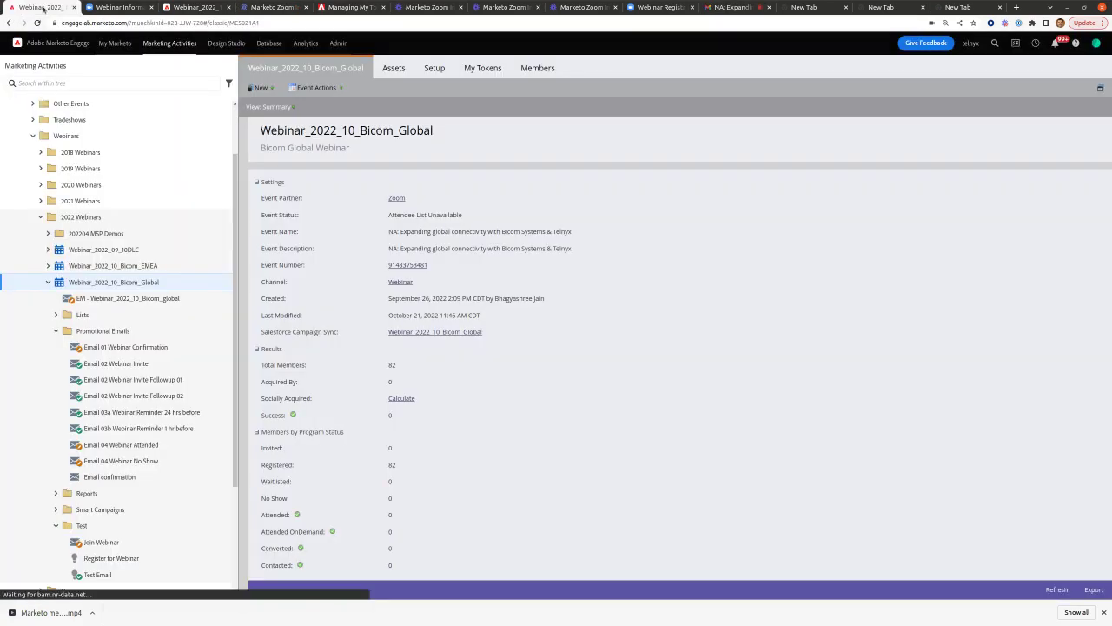
# - Open the {{my.webinar id}} token in My Tokens, check its value, and cancel without changes
pyautogui.click(470, 73)
pyautogui.scroll(-2, 457, 404)
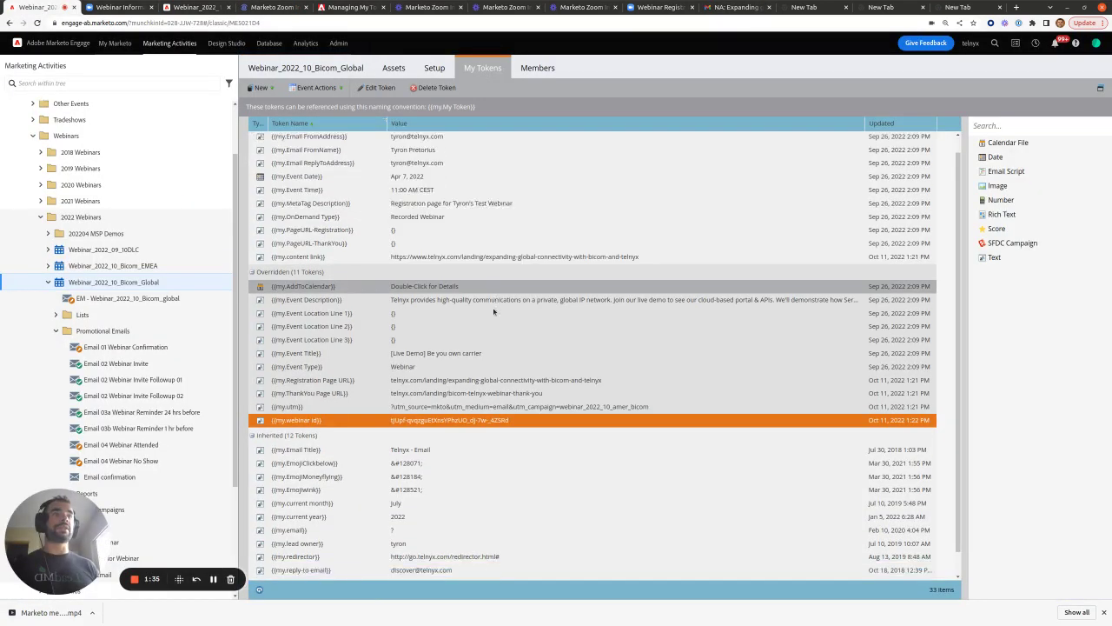
pyautogui.doubleClick(457, 397)
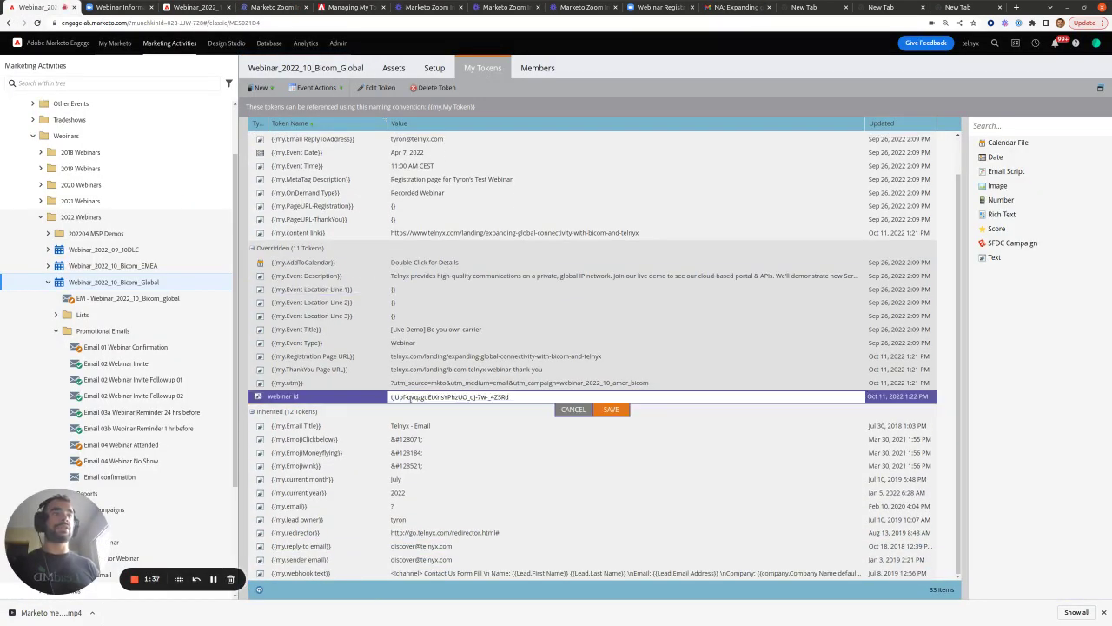
pyautogui.moveTo(389, 397); pyautogui.dragTo(521, 400)
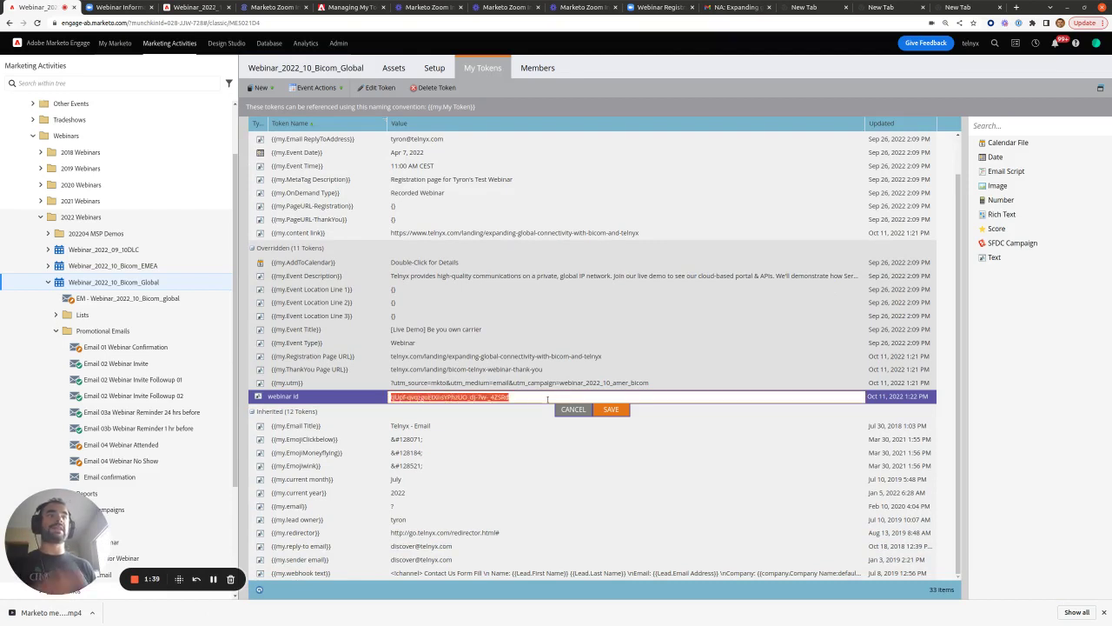
pyautogui.click(574, 410)
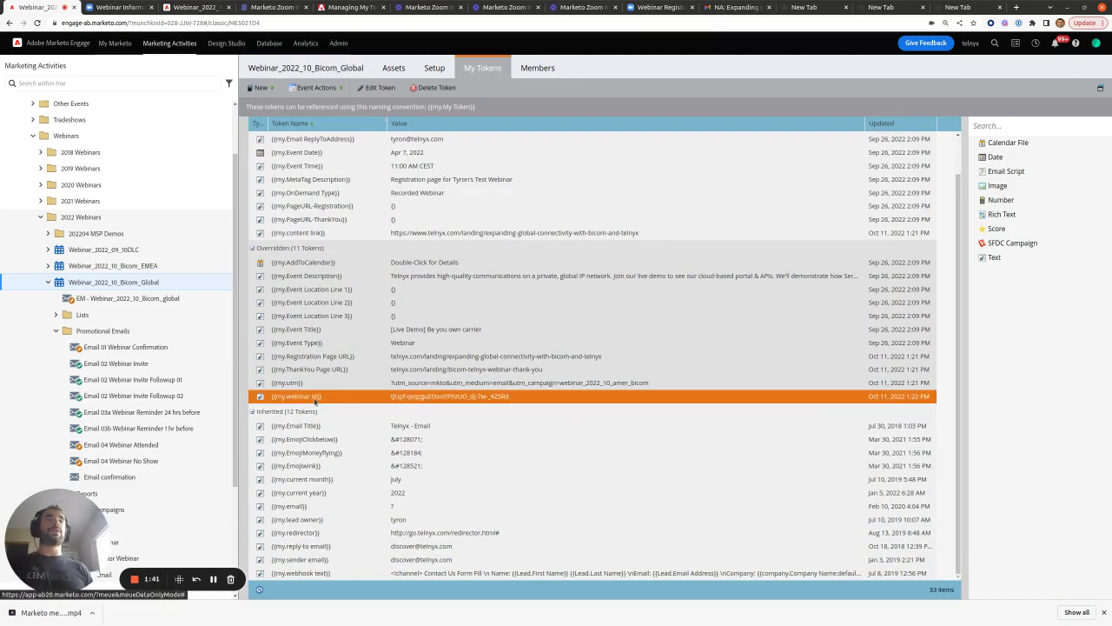
pyautogui.click(272, 6)
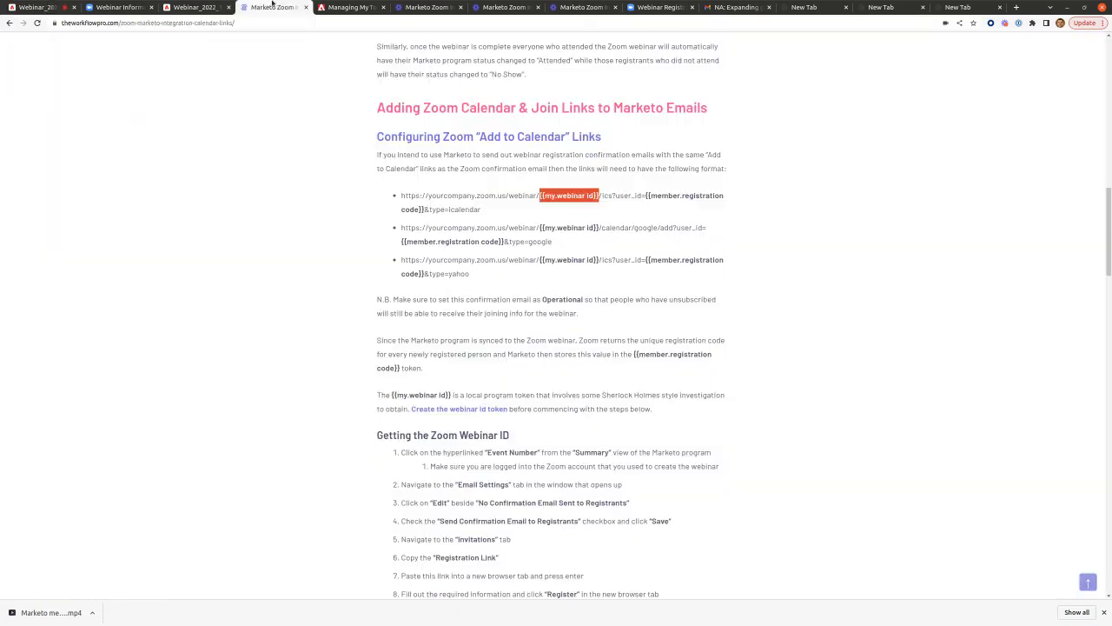
pyautogui.scroll(-5, 482, 262)
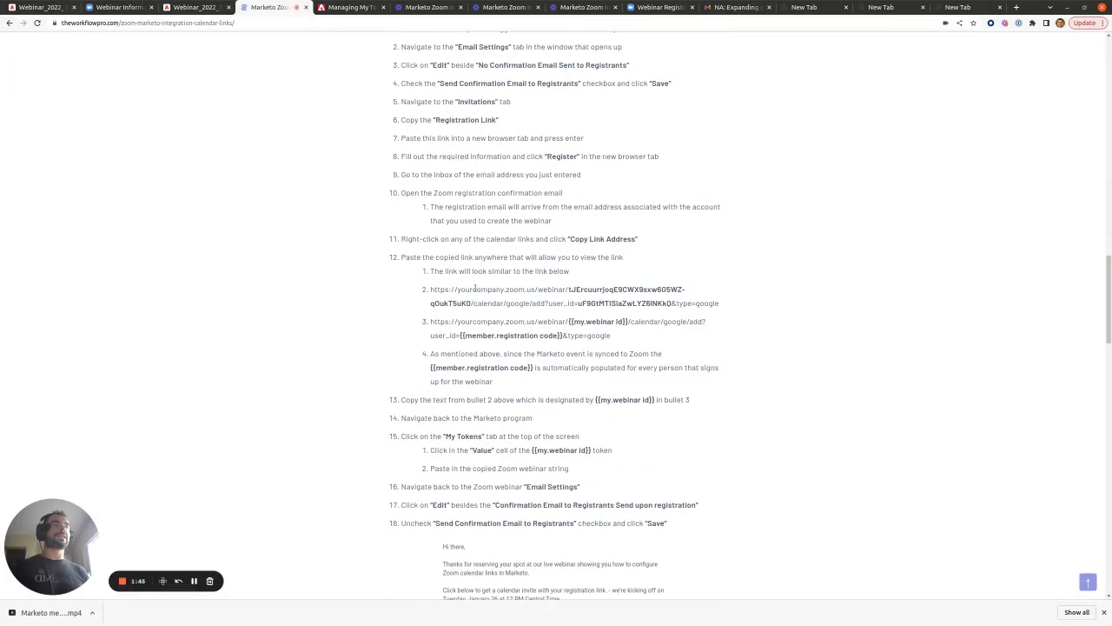
pyautogui.scroll(4, 501, 237)
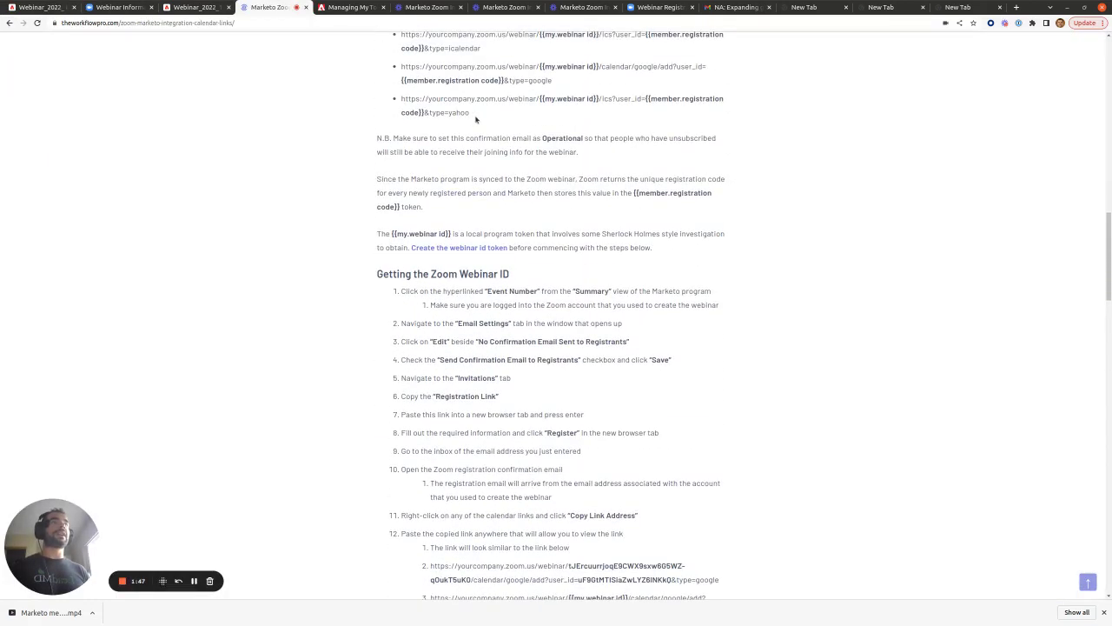
pyautogui.moveTo(402, 103); pyautogui.dragTo(497, 191)
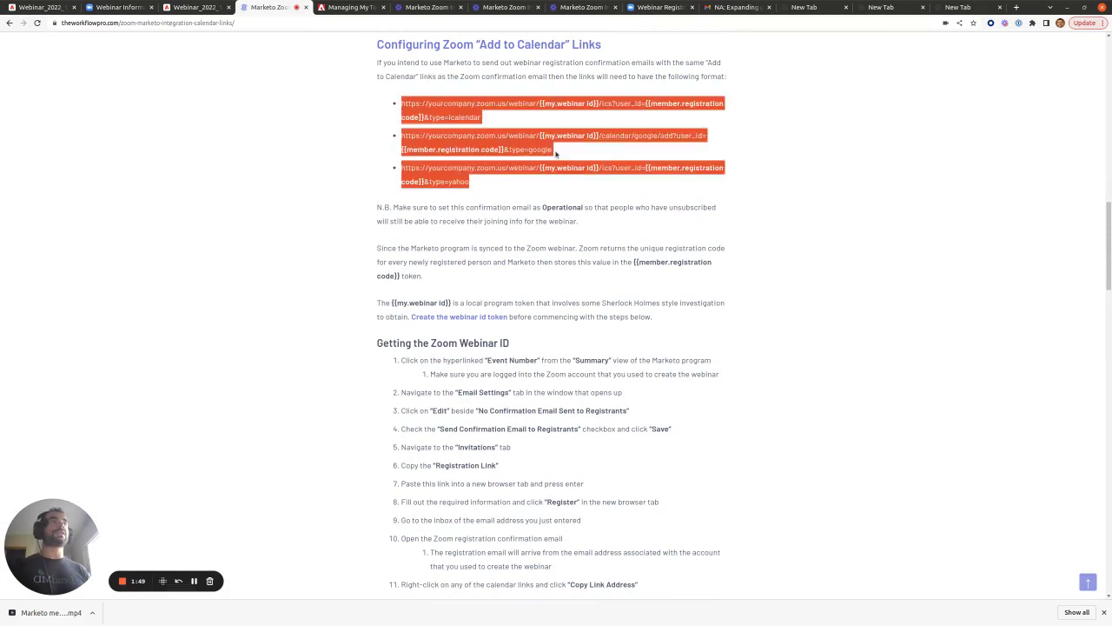
pyautogui.moveTo(599, 103); pyautogui.dragTo(557, 103)
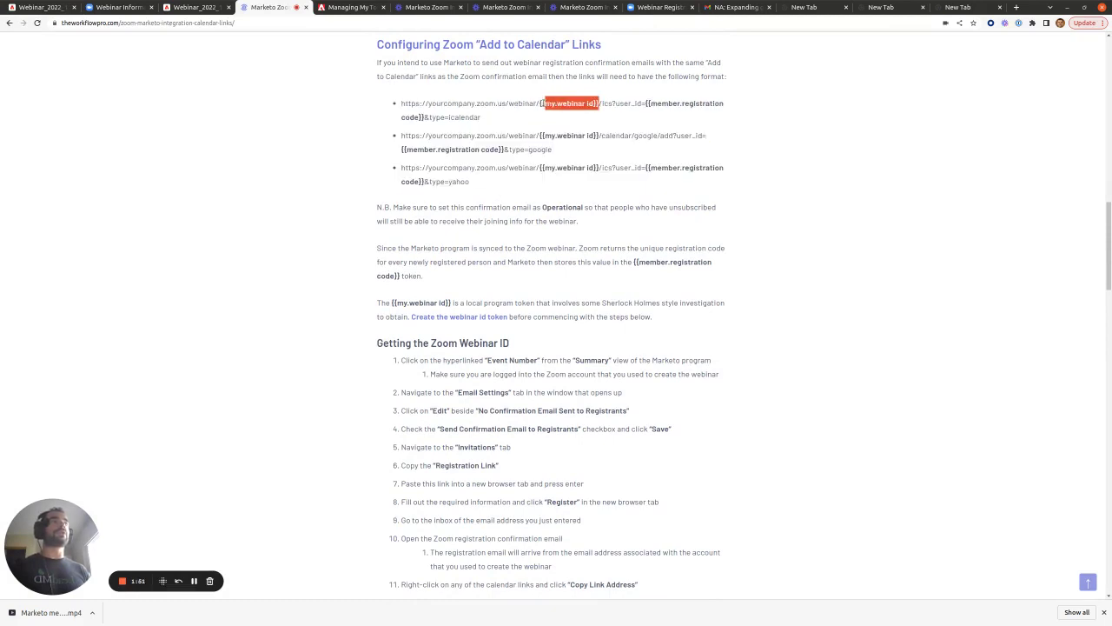
pyautogui.moveTo(645, 104); pyautogui.dragTo(423, 117)
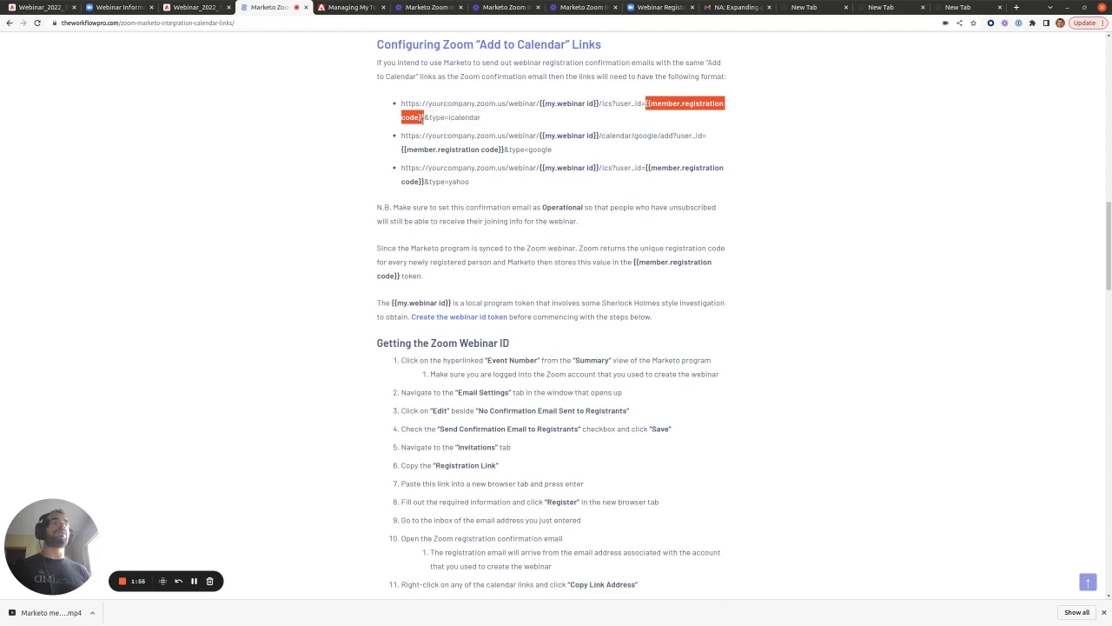
pyautogui.scroll(-5, 424, 119)
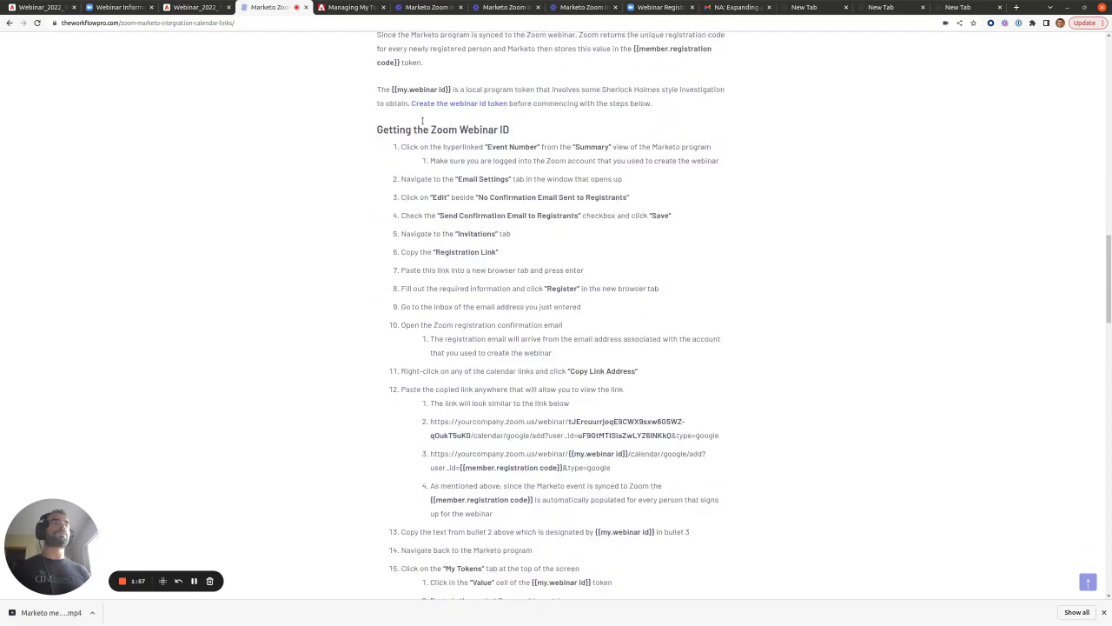
pyautogui.scroll(-3, 423, 122)
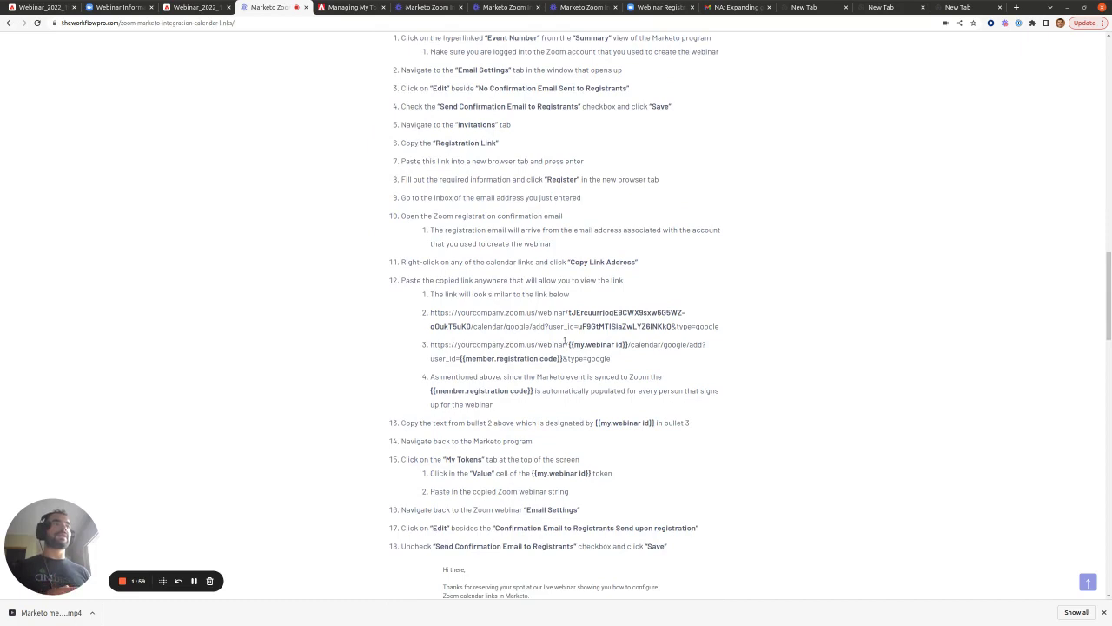
pyautogui.moveTo(429, 312); pyautogui.dragTo(613, 362)
pyautogui.scroll(-2, 602, 240)
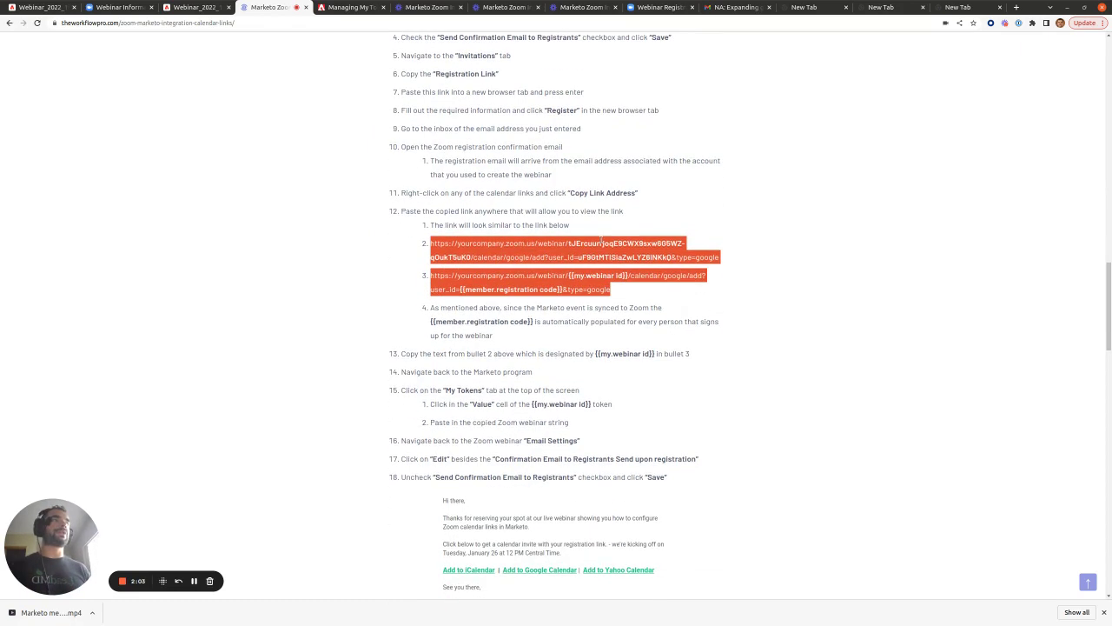
pyautogui.click(804, 7)
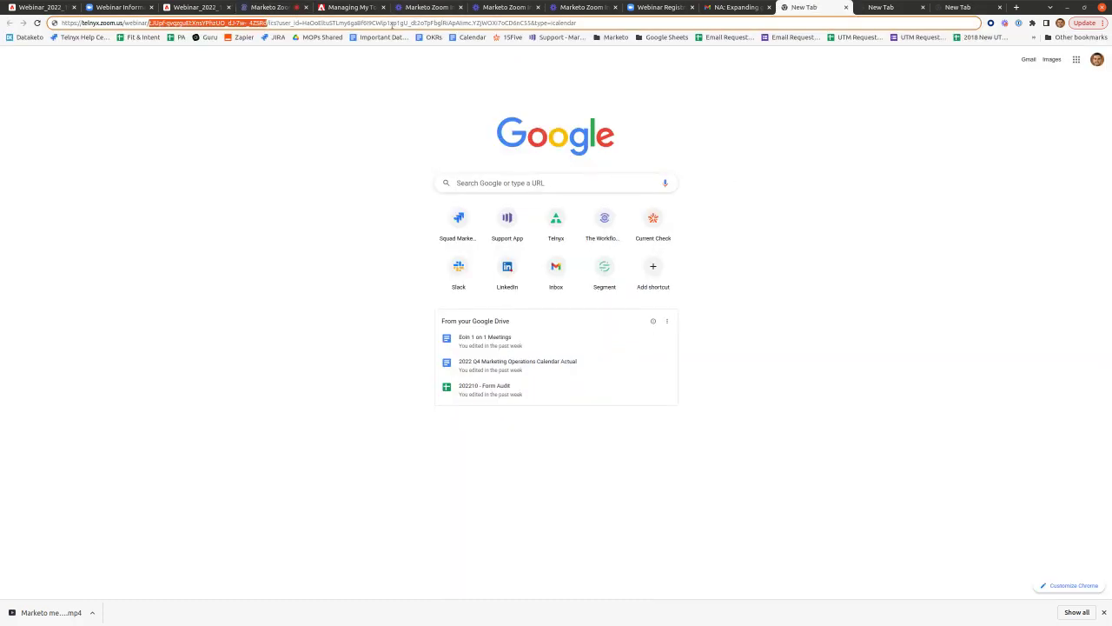
pyautogui.moveTo(302, 24); pyautogui.dragTo(472, 23)
pyautogui.hotkey('ctrl', 'a')
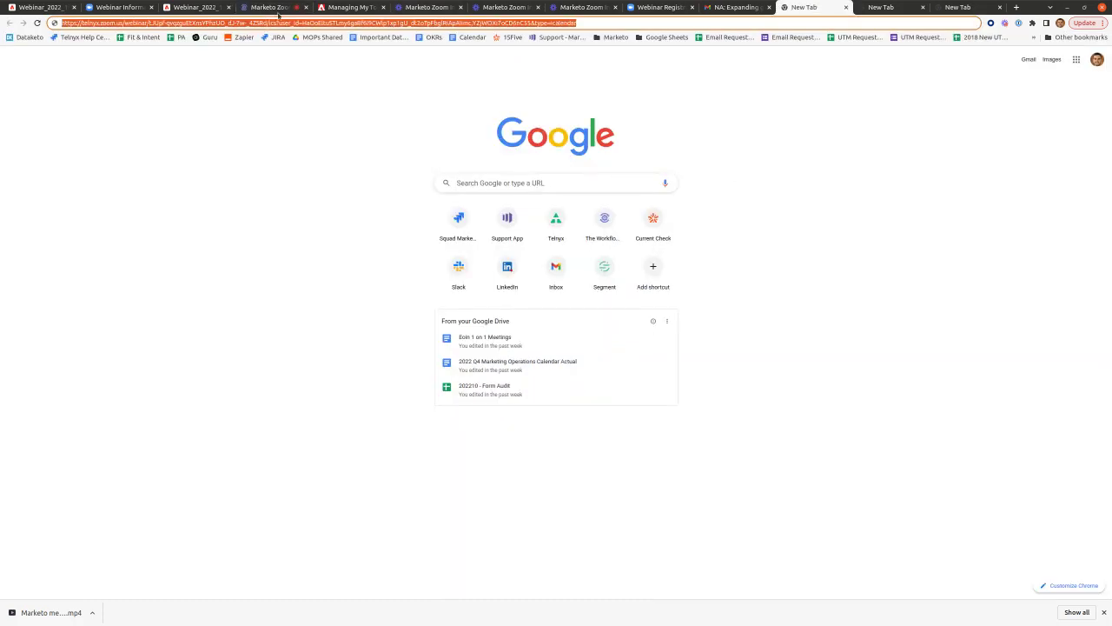
pyautogui.click(274, 8)
pyautogui.click(574, 275)
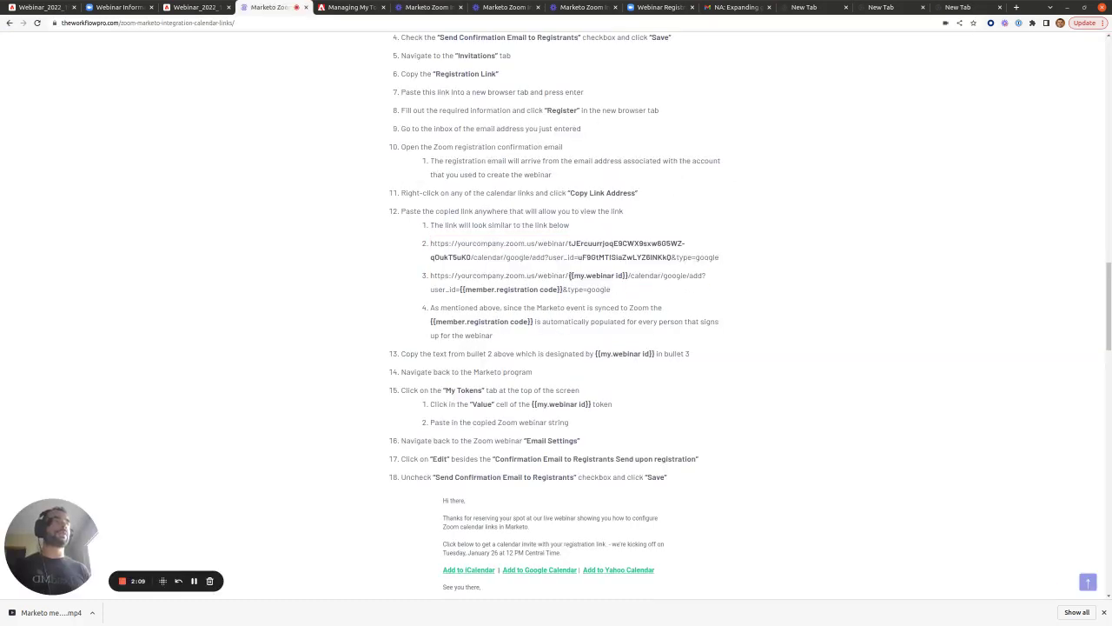
pyautogui.moveTo(569, 276); pyautogui.dragTo(626, 277)
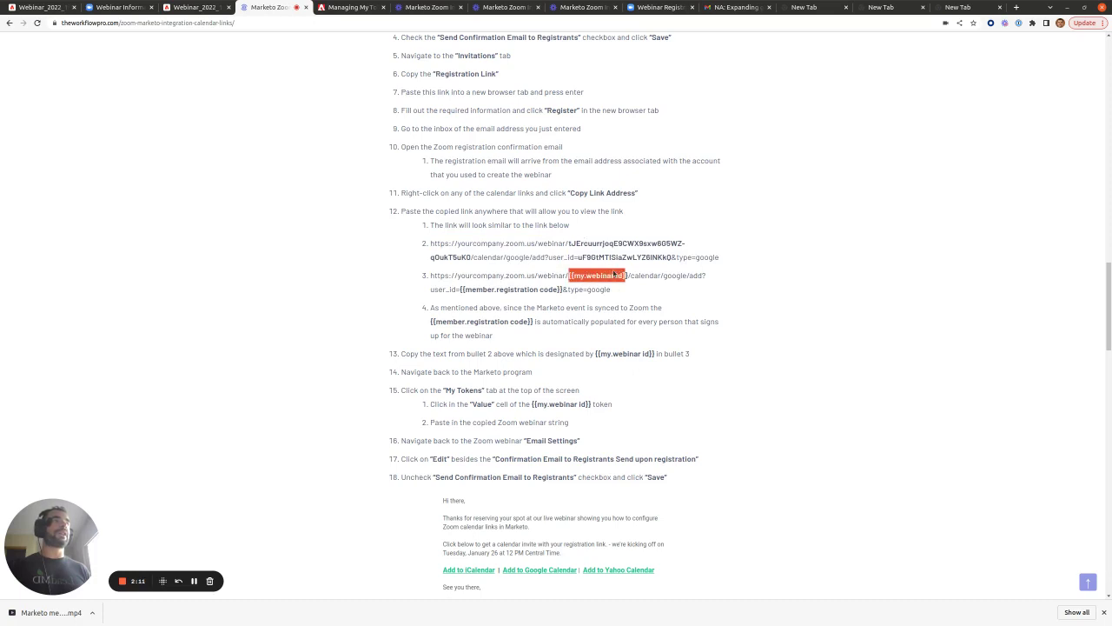
pyautogui.moveTo(570, 244); pyautogui.dragTo(671, 257)
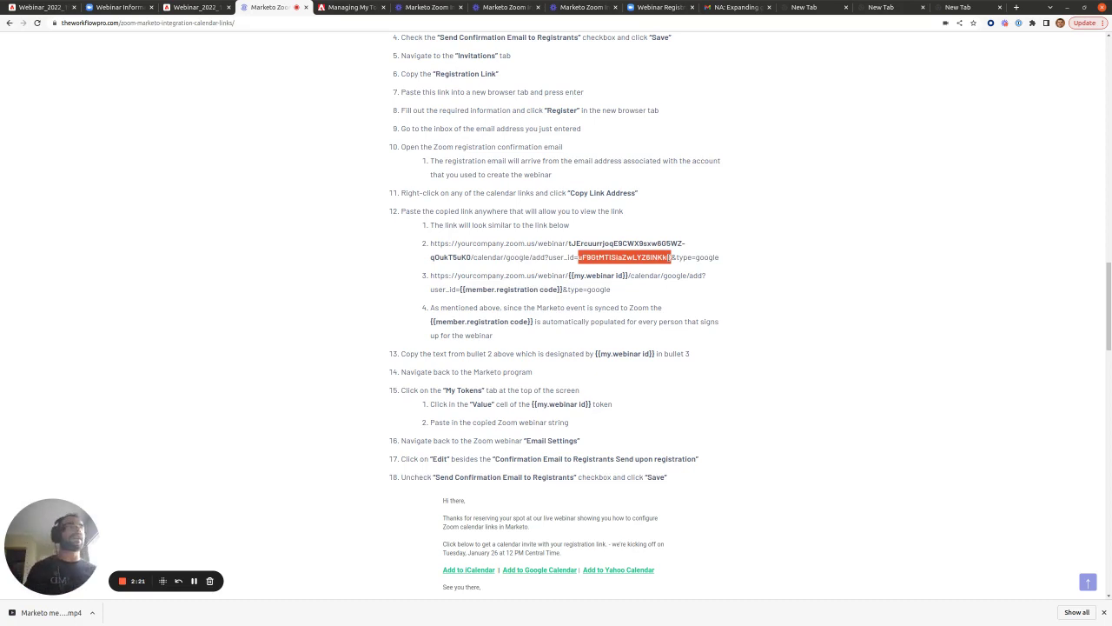
pyautogui.scroll(-3, 669, 257)
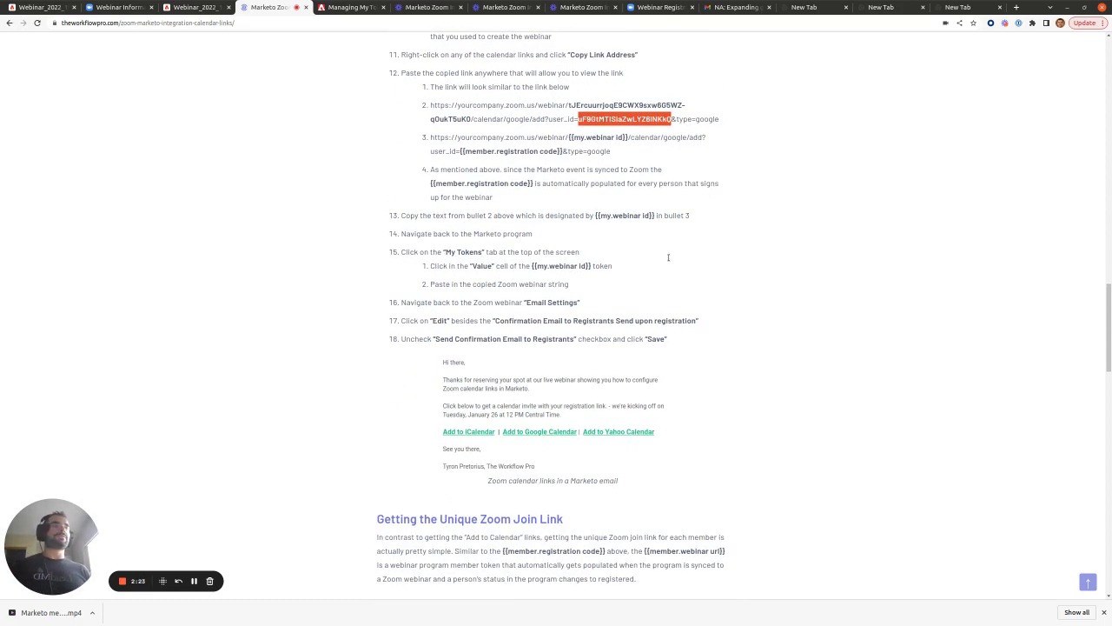
pyautogui.scroll(-1, 660, 258)
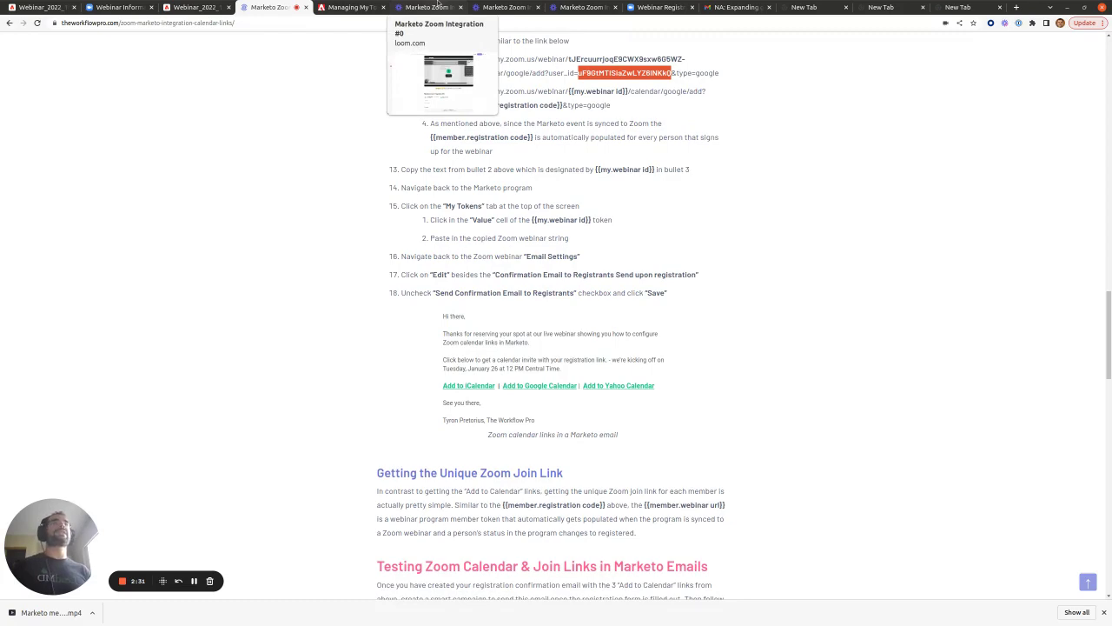
# - Disable Zoom's own registrant confirmation email, then mark the webinar ID in the article's sample link
pyautogui.click(122, 7)
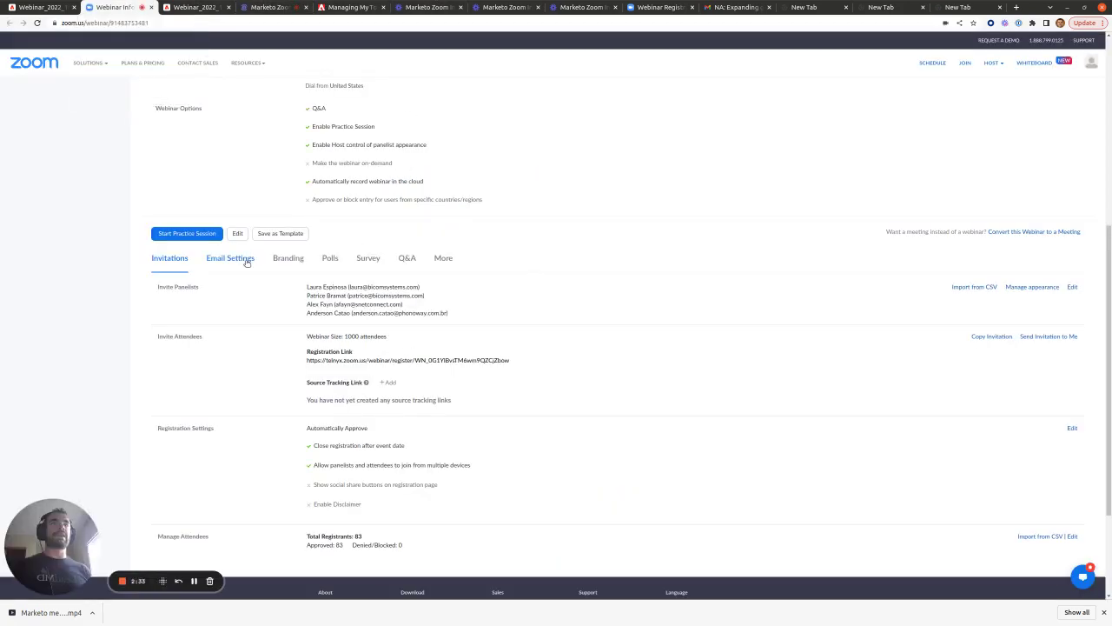
pyautogui.click(245, 259)
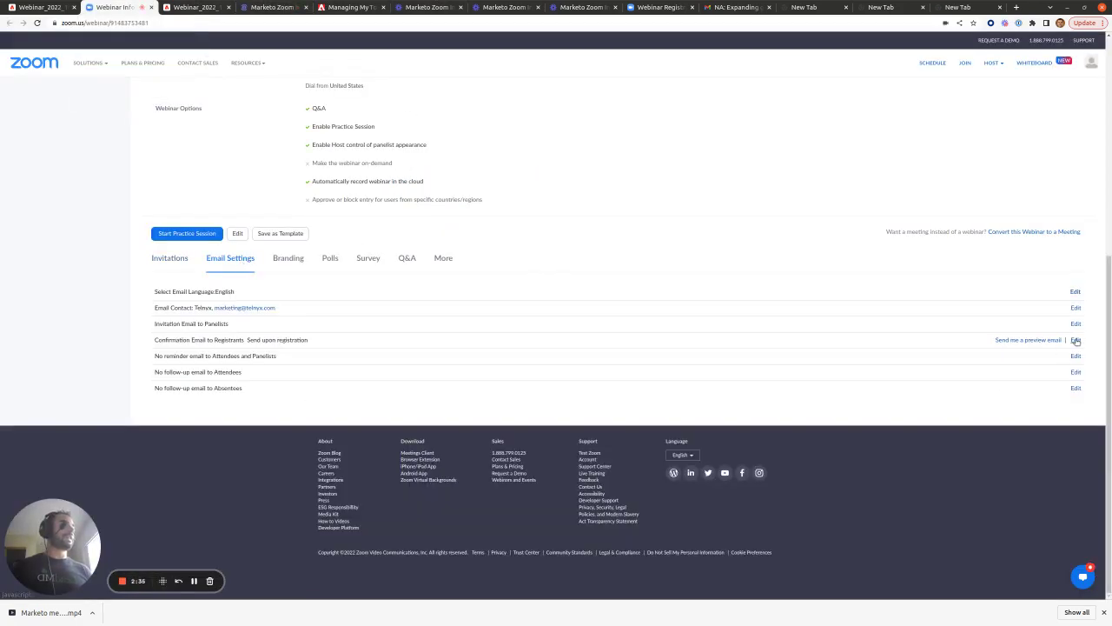
pyautogui.click(1076, 339)
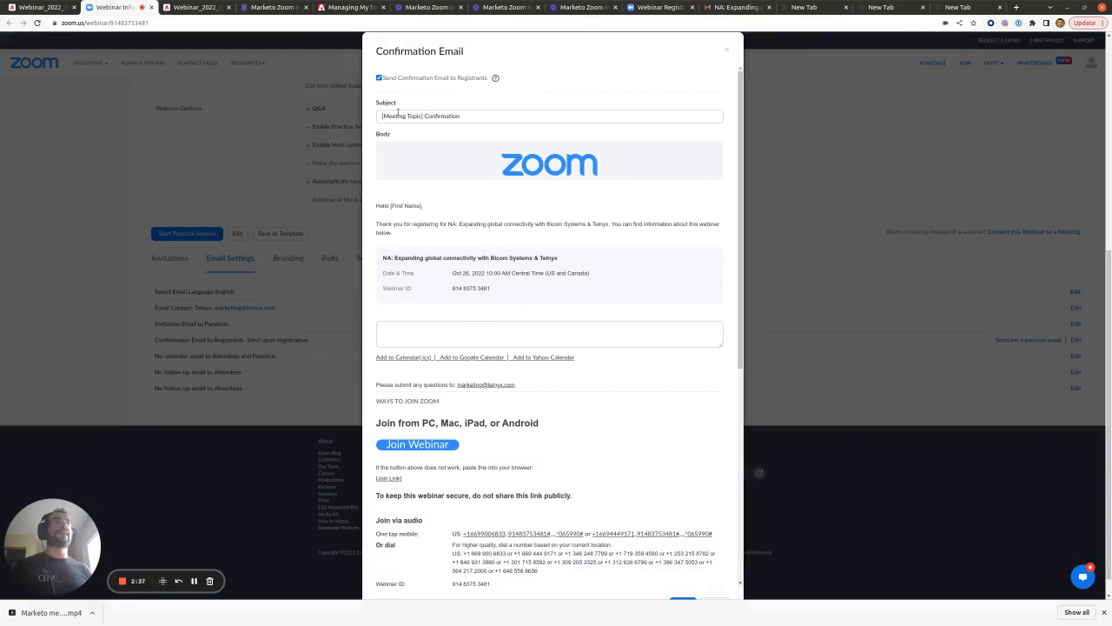
pyautogui.click(379, 78)
pyautogui.click(687, 110)
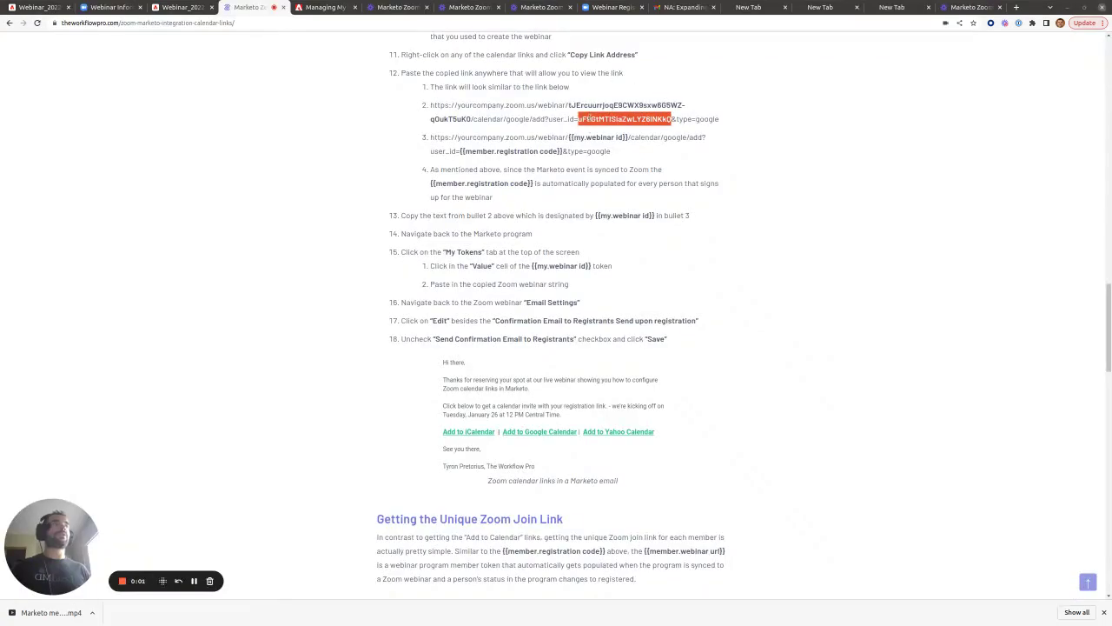
pyautogui.moveTo(569, 104); pyautogui.dragTo(471, 119)
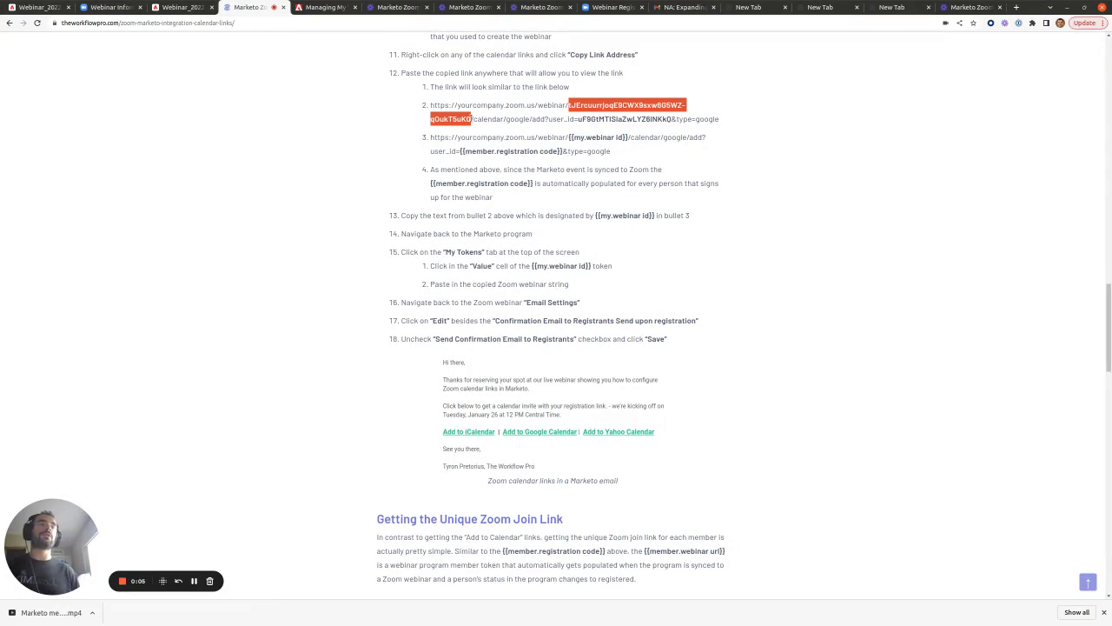
pyautogui.click(178, 7)
# - Inspect the Add to Calendar link URL in the Article - Text block, noting its webinar id and registration code tokens
pyautogui.click(372, 275)
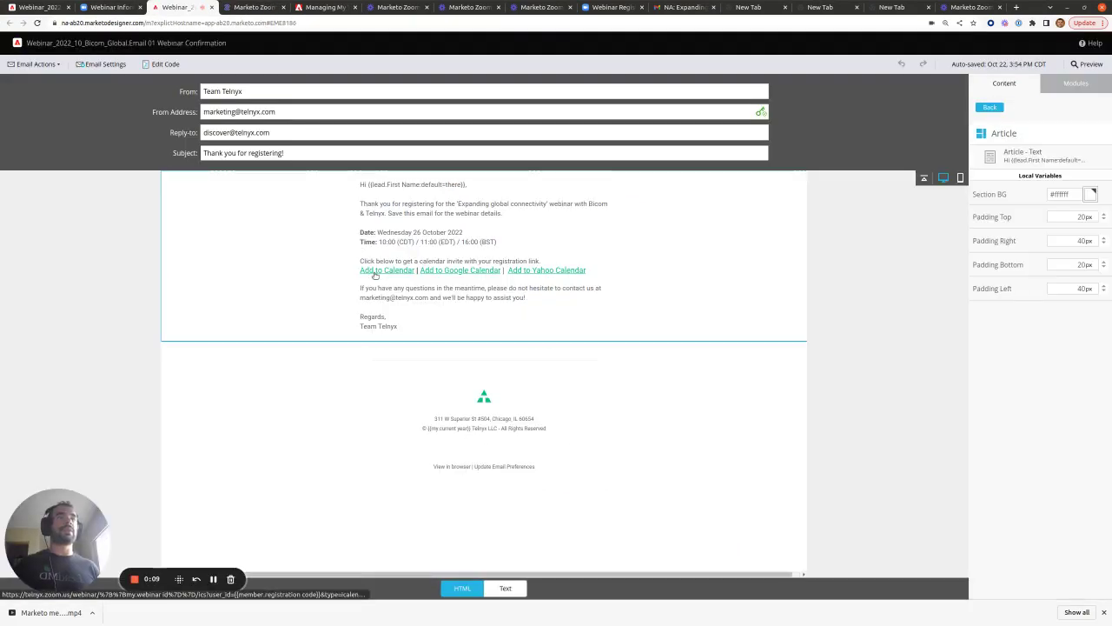
pyautogui.click(614, 186)
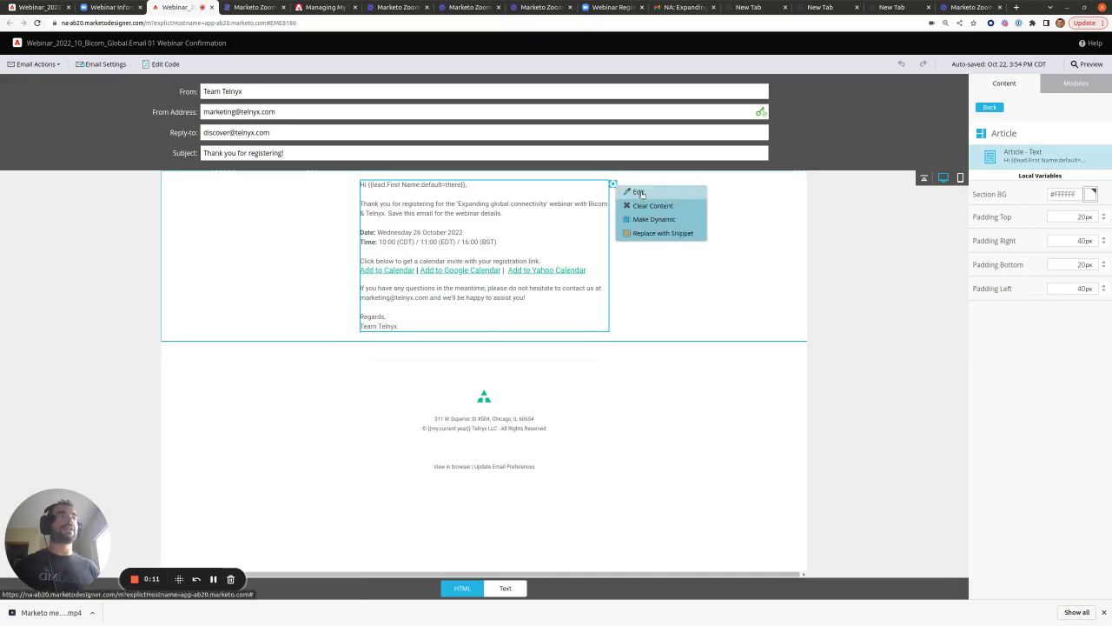
pyautogui.click(640, 192)
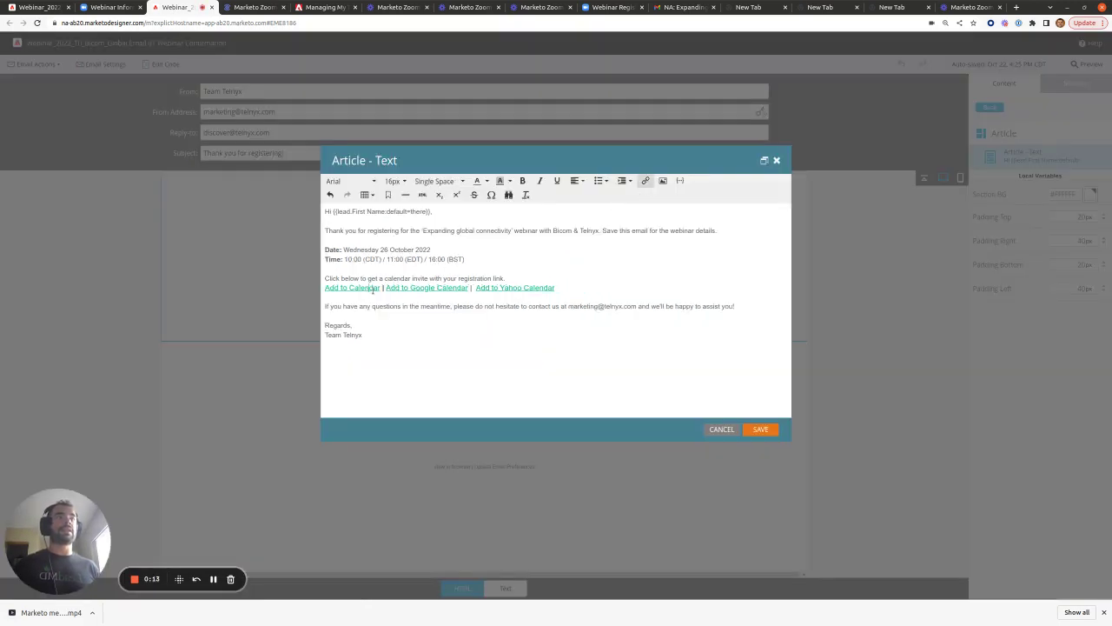
pyautogui.click(645, 181)
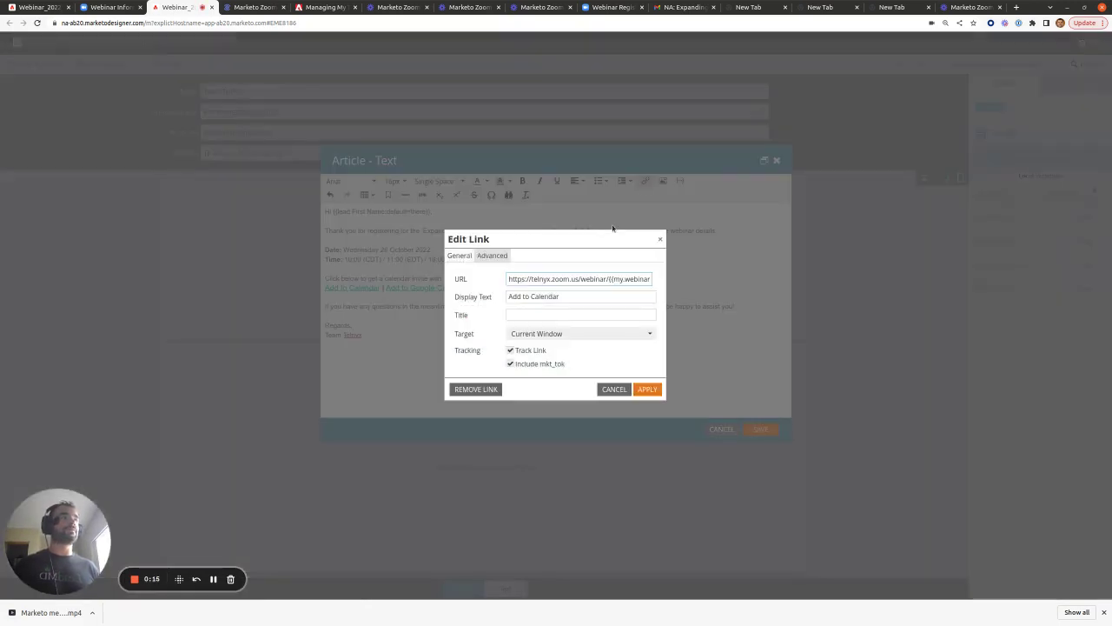
pyautogui.moveTo(610, 279); pyautogui.dragTo(650, 279)
pyautogui.click(558, 279)
pyautogui.moveTo(547, 279); pyautogui.dragTo(594, 279)
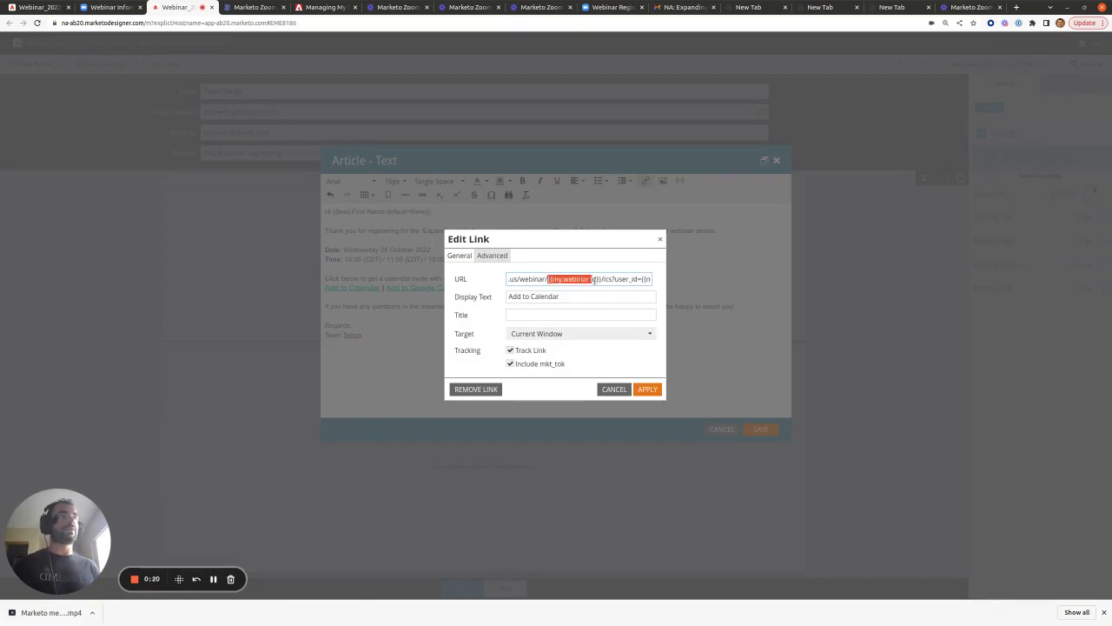
pyautogui.moveTo(638, 279); pyautogui.dragTo(664, 283)
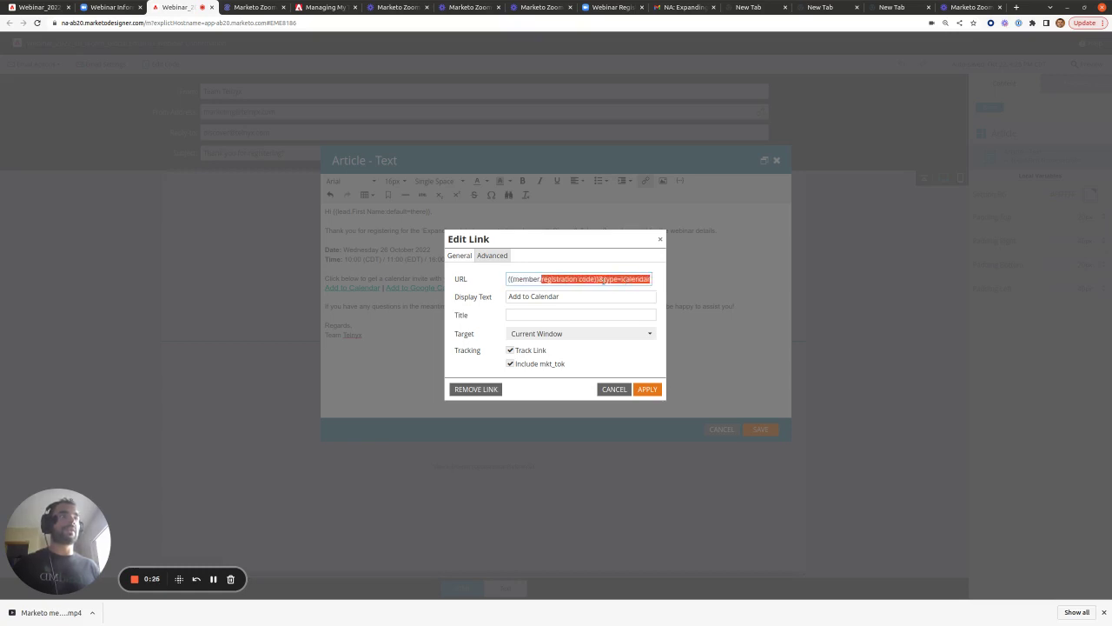
pyautogui.click(615, 390)
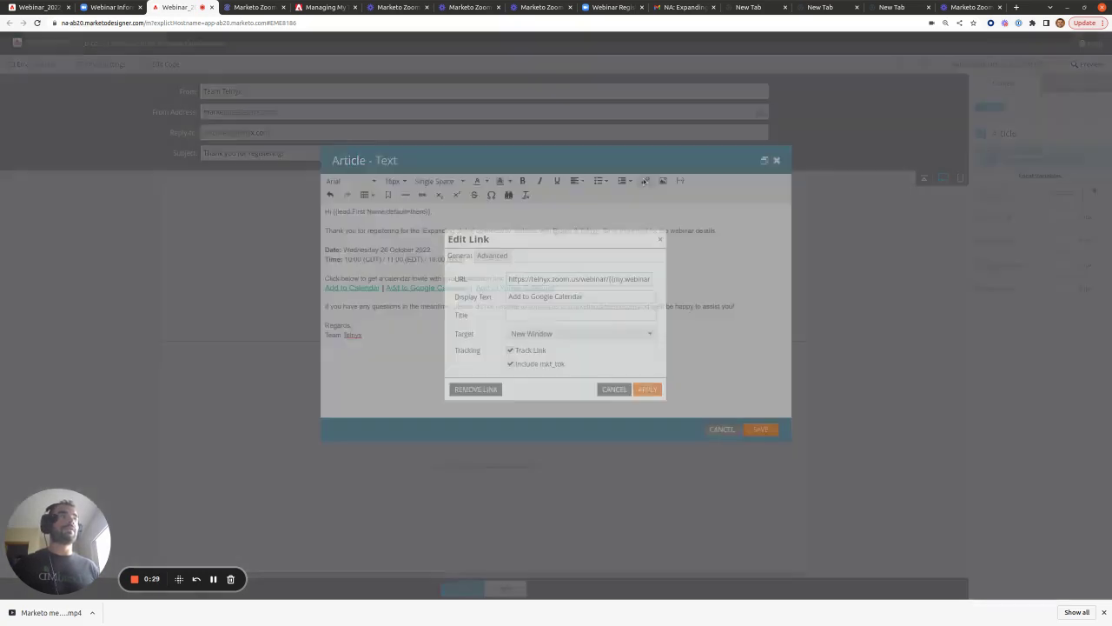
# - Inspect the Add to Google Calendar and Add to Yahoo Calendar link URLs without changing them
pyautogui.click(644, 180)
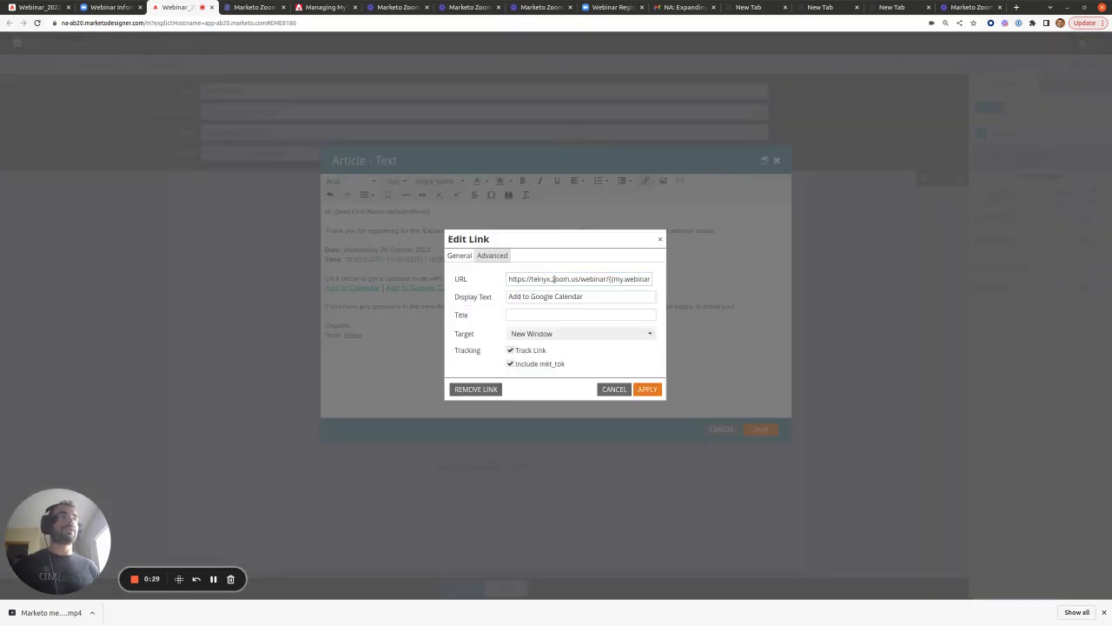
pyautogui.moveTo(604, 279); pyautogui.dragTo(643, 280)
pyautogui.click(622, 279)
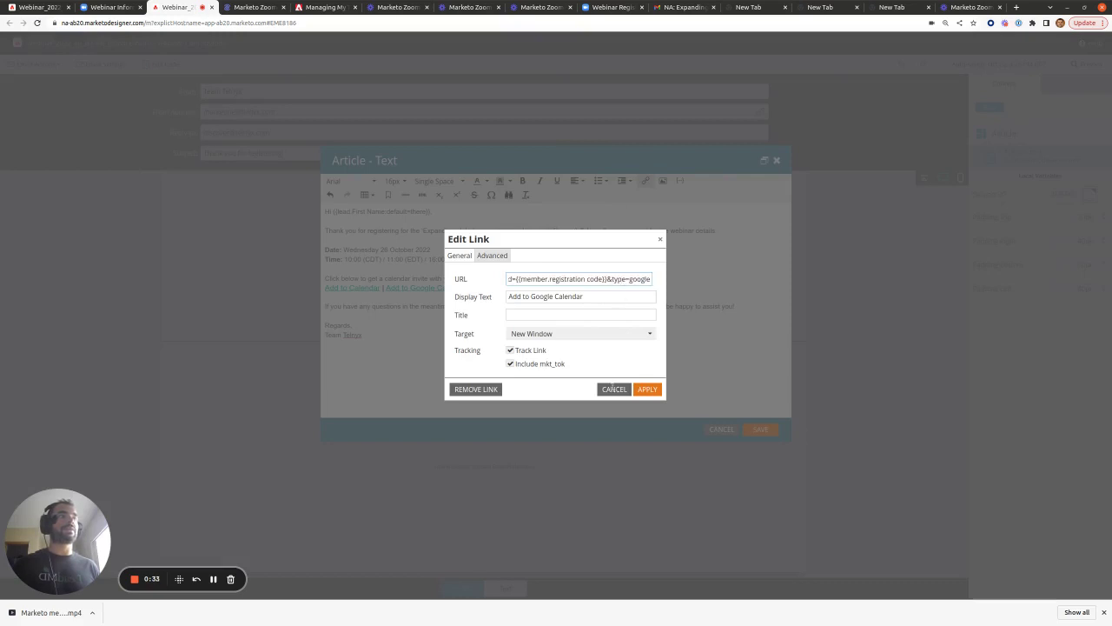
pyautogui.click(614, 388)
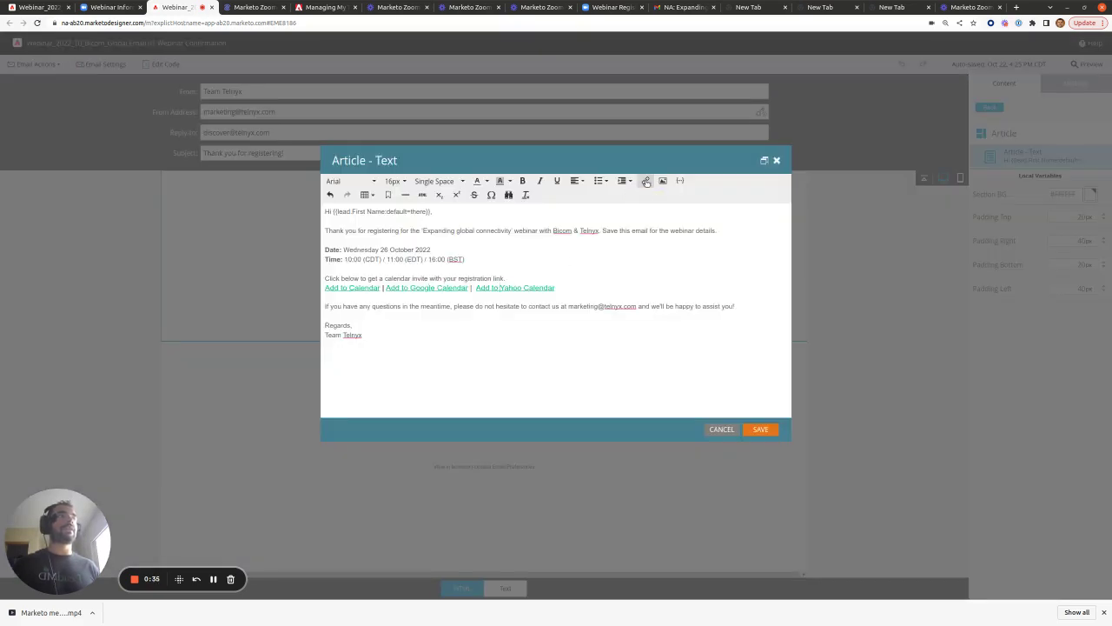
pyautogui.click(645, 181)
pyautogui.moveTo(611, 279); pyautogui.dragTo(671, 283)
pyautogui.click(613, 279)
pyautogui.click(614, 388)
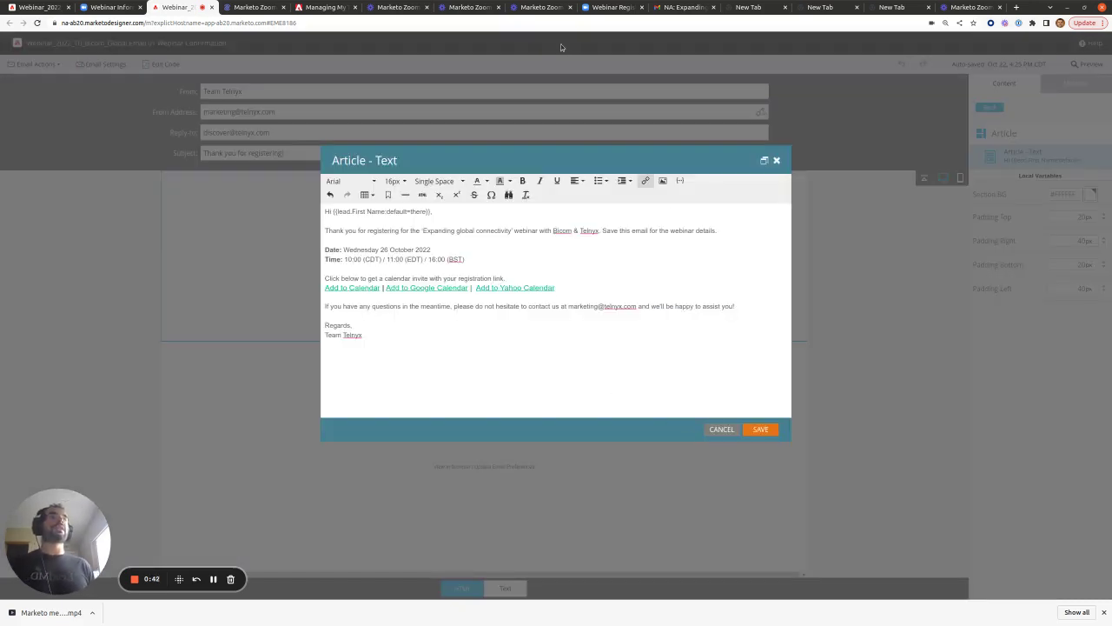
pyautogui.click(251, 7)
# - Highlight the three Add to Calendar URL formats and their registration code and webinar id tokens, then view the program's My Tokens
pyautogui.scroll(15, 542, 221)
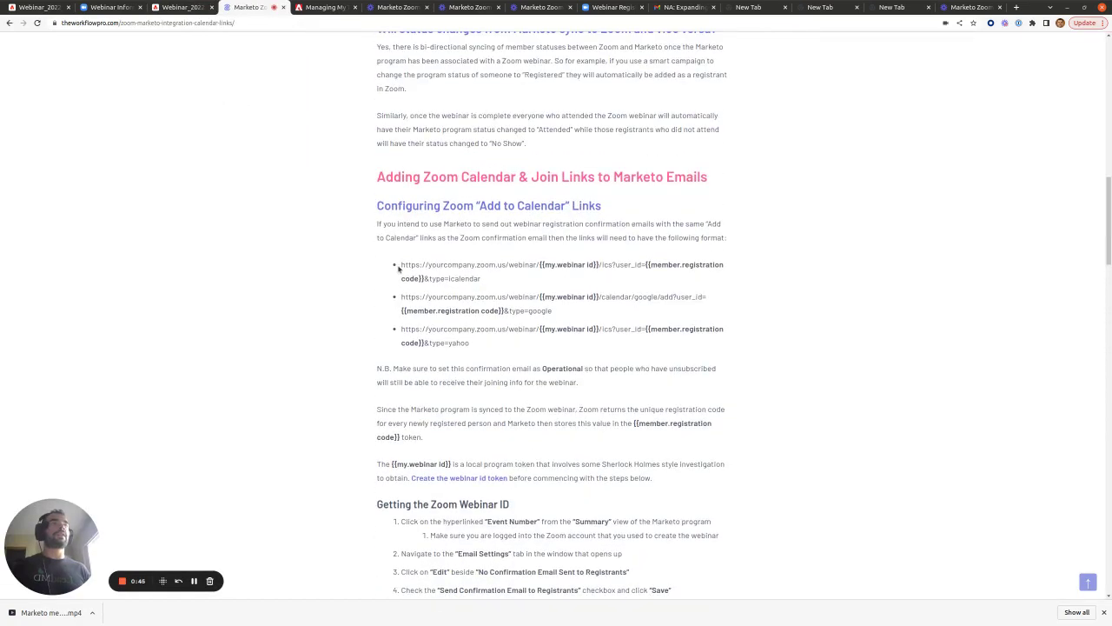
pyautogui.moveTo(397, 265); pyautogui.dragTo(478, 348)
pyautogui.click(620, 330)
pyautogui.moveTo(646, 327); pyautogui.dragTo(424, 342)
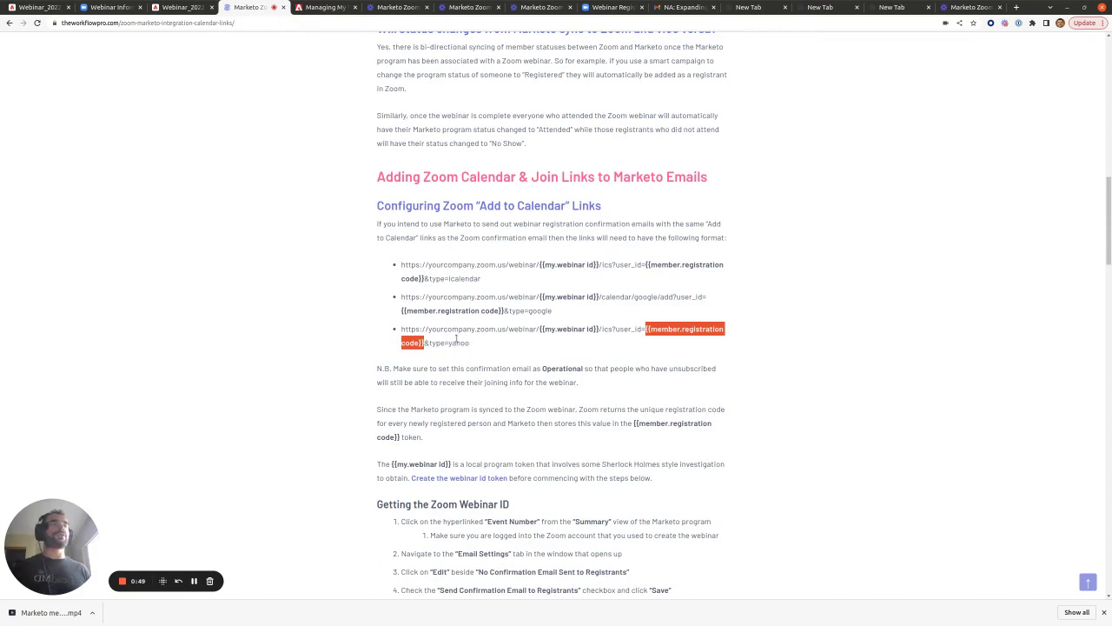
pyautogui.moveTo(539, 264); pyautogui.dragTo(545, 265)
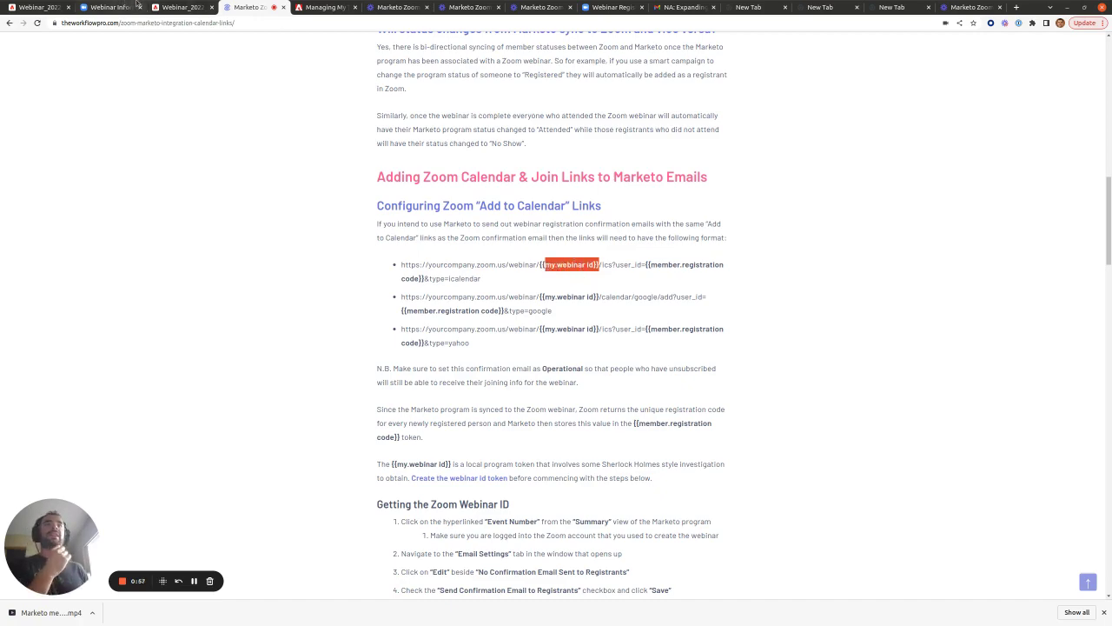
pyautogui.click(34, 7)
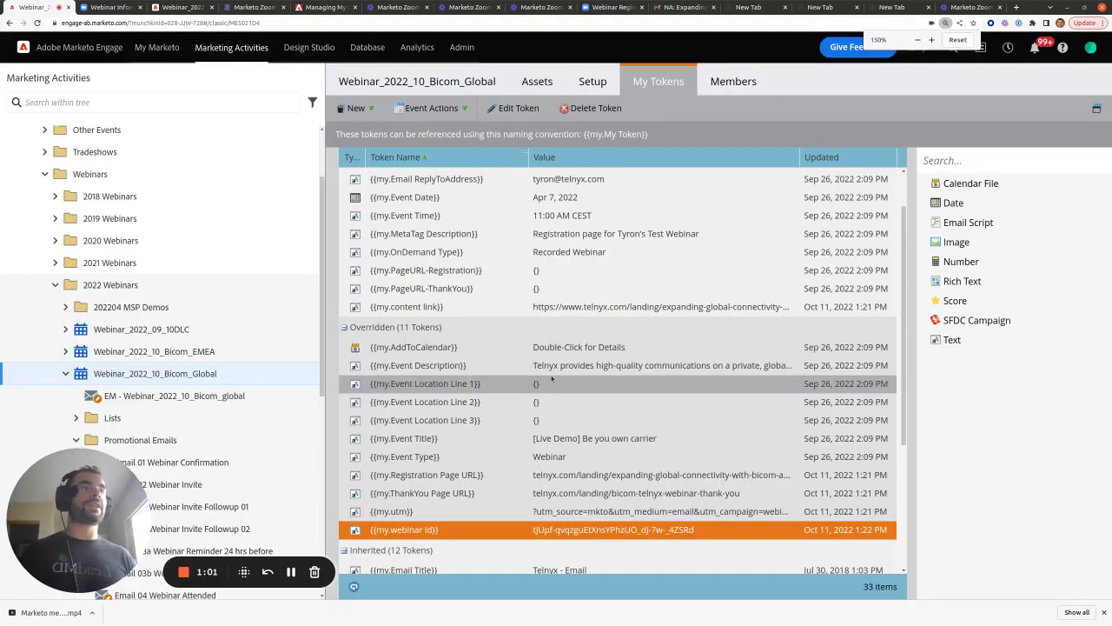
# - Compare {{my.webinar id}} with the sample calendar URL's user id and the program Summary's Event Number
pyautogui.click(890, 8)
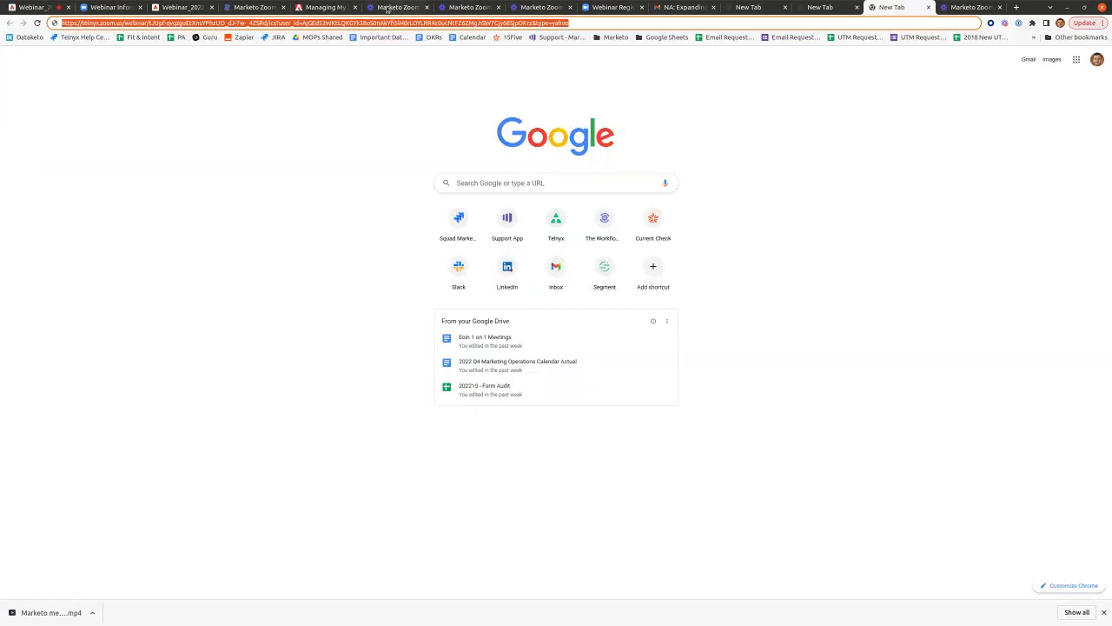
pyautogui.moveTo(302, 23); pyautogui.dragTo(495, 23)
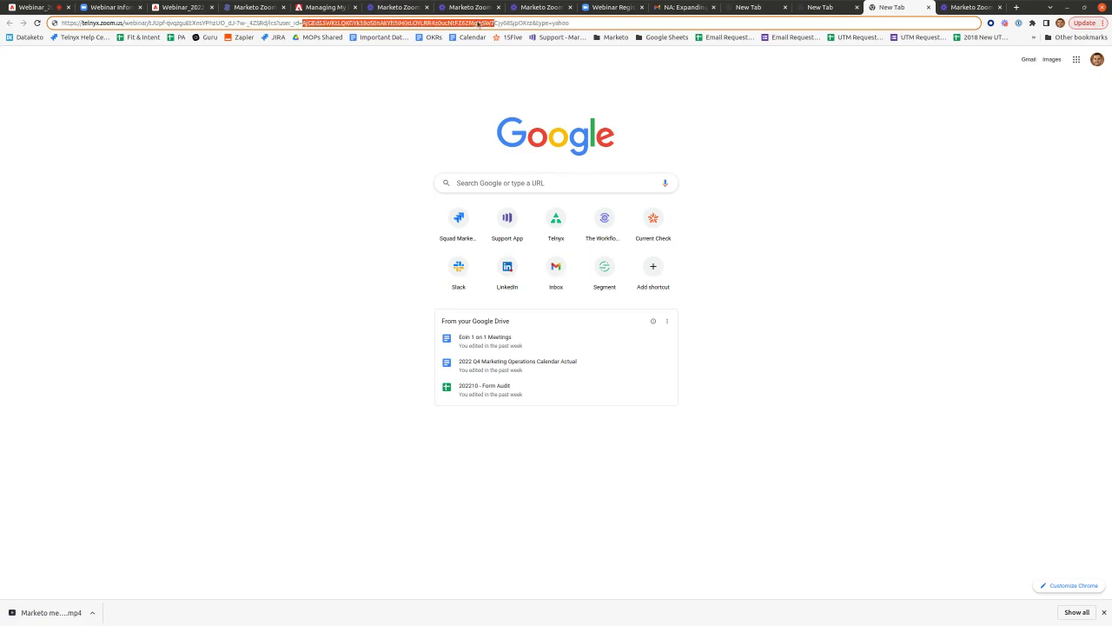
pyautogui.click(35, 7)
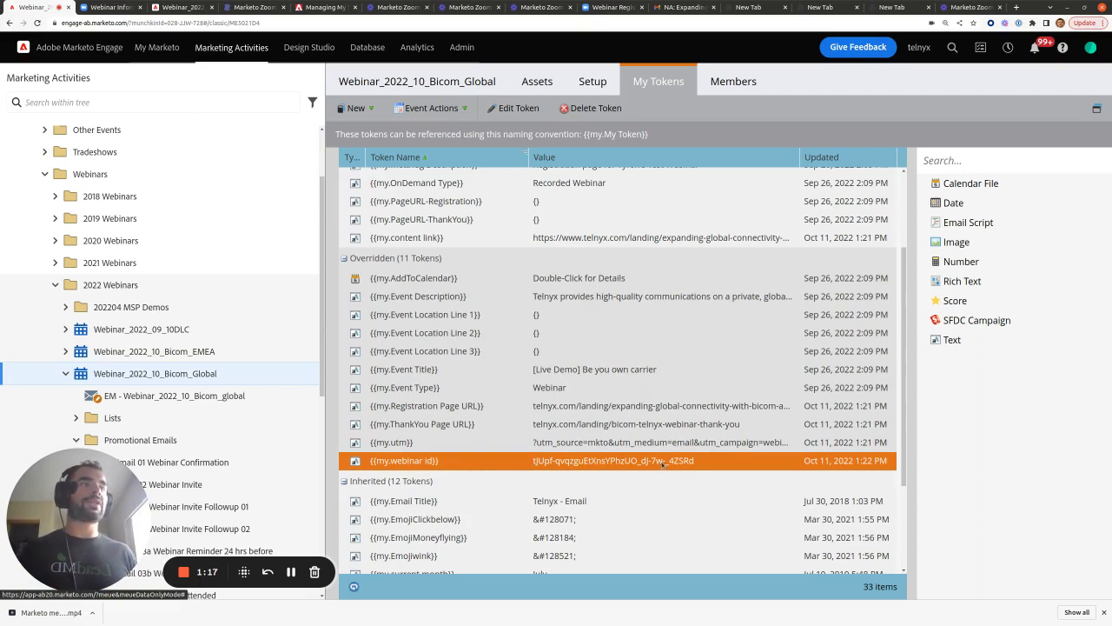
pyautogui.click(445, 87)
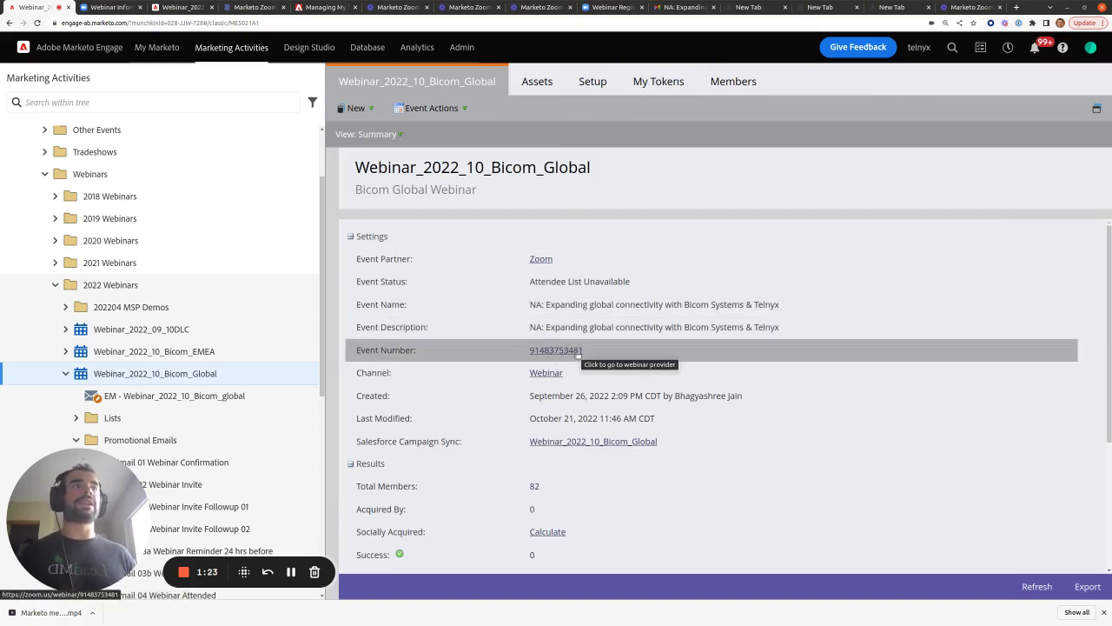
pyautogui.click(660, 87)
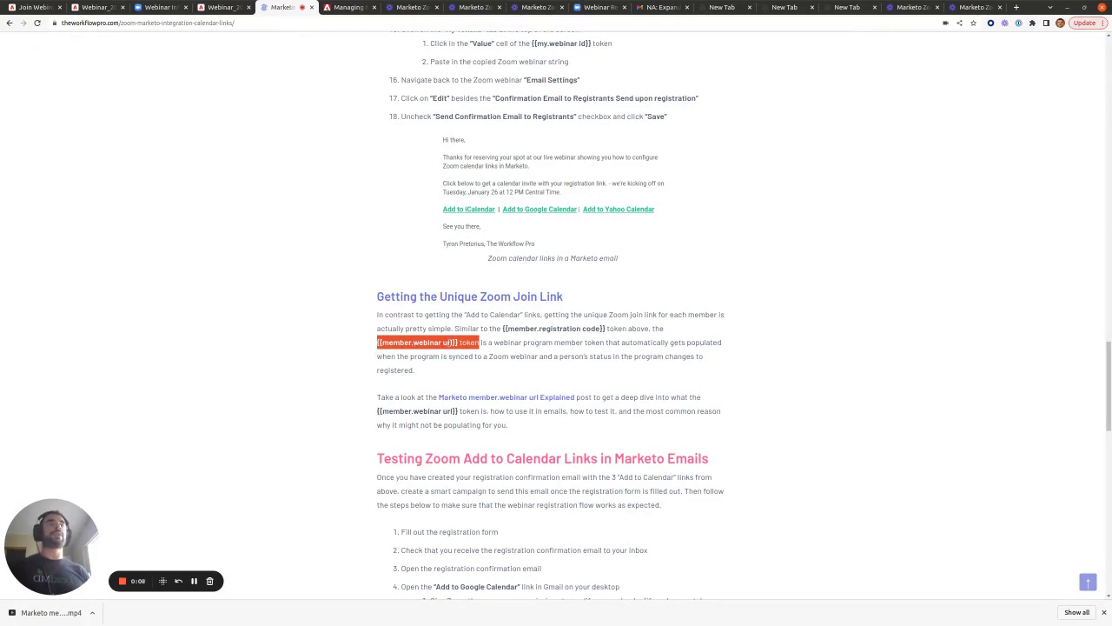
# - Open and read the 'Marketo member.webinar url Explained' post in a new tab
pyautogui.click(481, 375)
pyautogui.rightClick(478, 396)
pyautogui.click(501, 404)
pyautogui.click(329, 8)
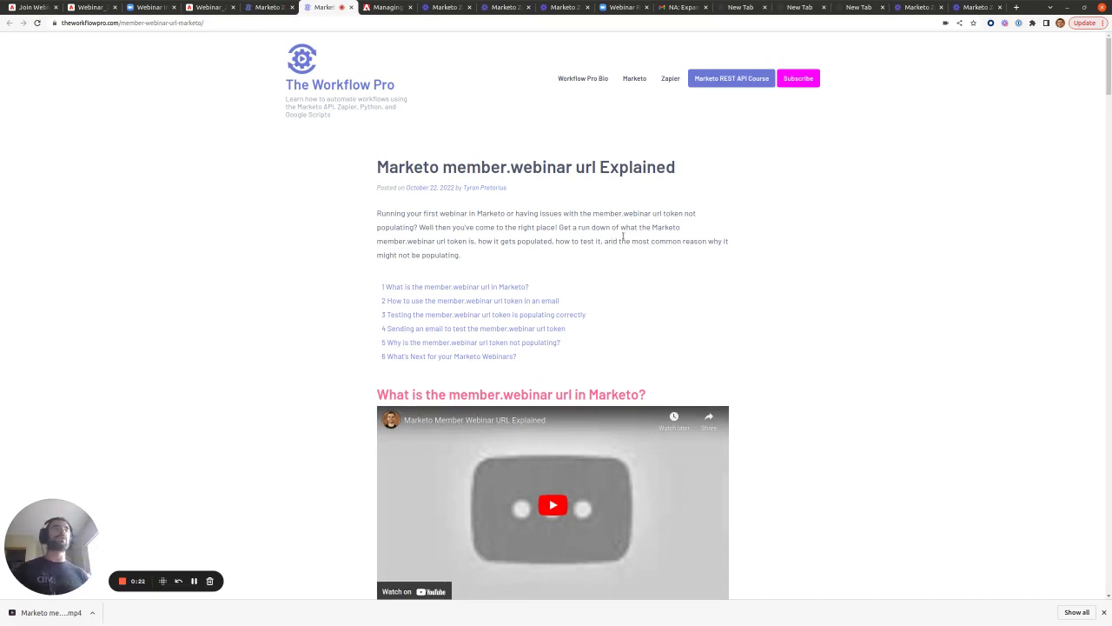
pyautogui.click(41, 5)
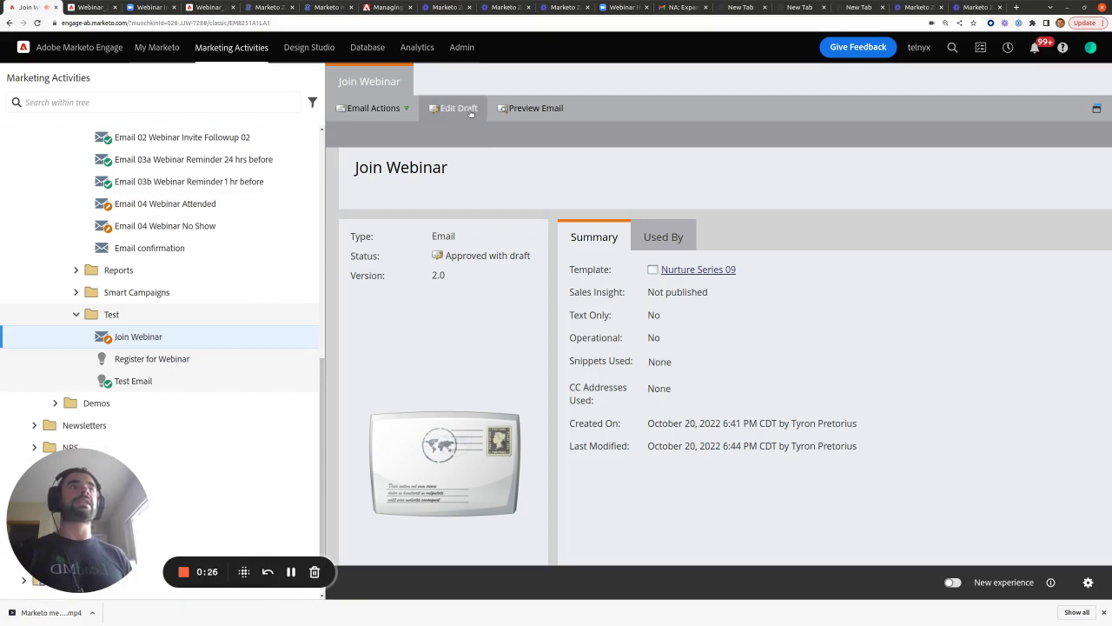
# - In the Join Webinar email draft, inspect the 'here' link's URL in Body Text 1 without changing it
pyautogui.click(459, 109)
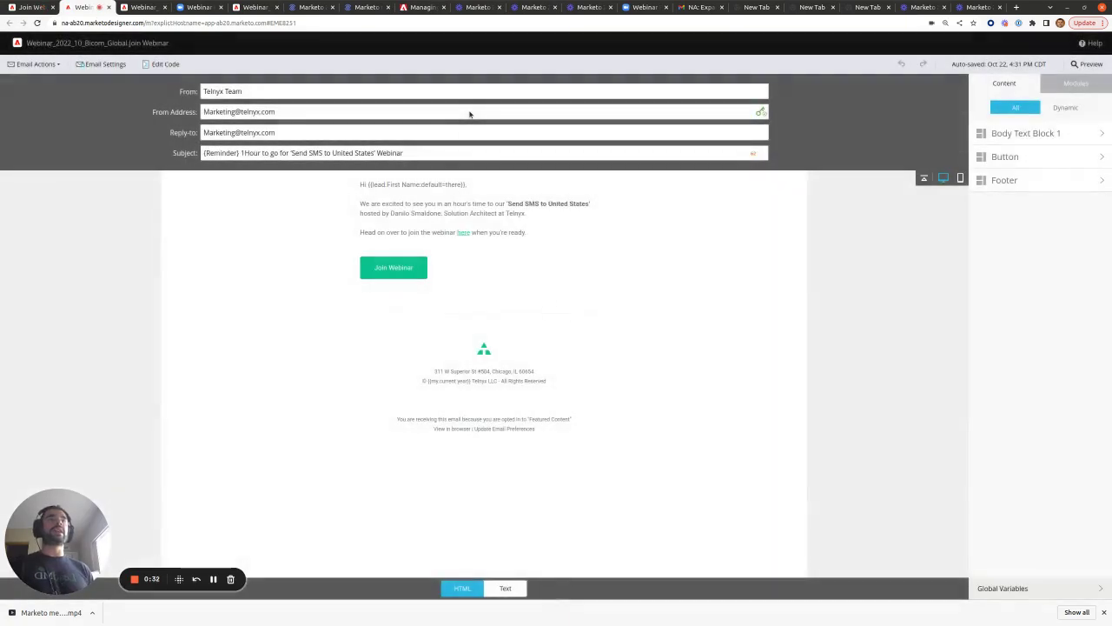
pyautogui.click(521, 227)
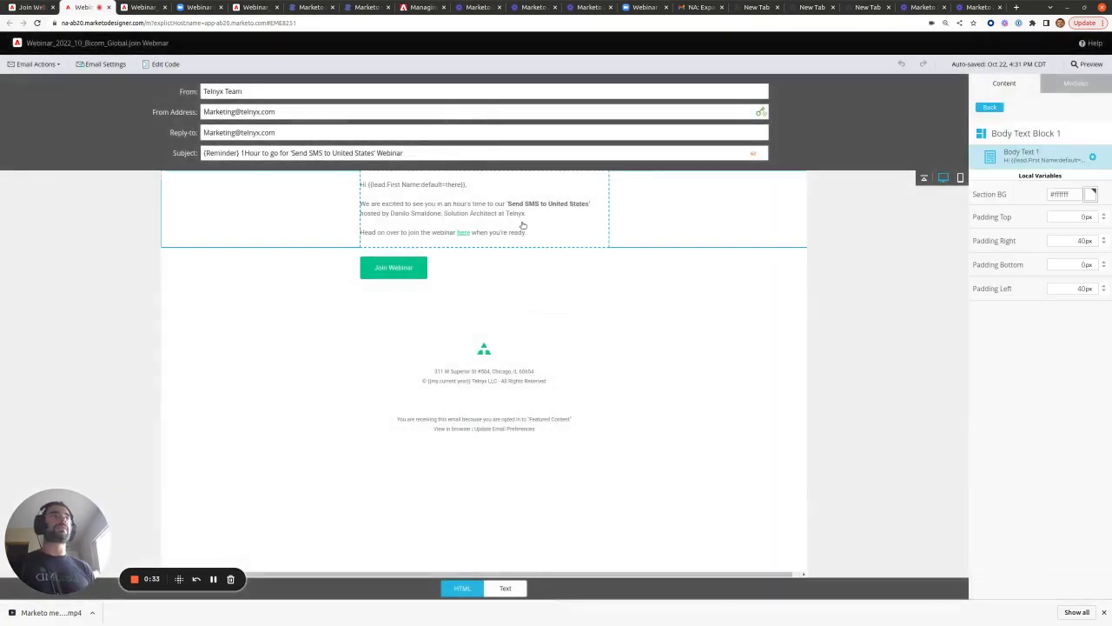
pyautogui.click(613, 177)
pyautogui.click(638, 185)
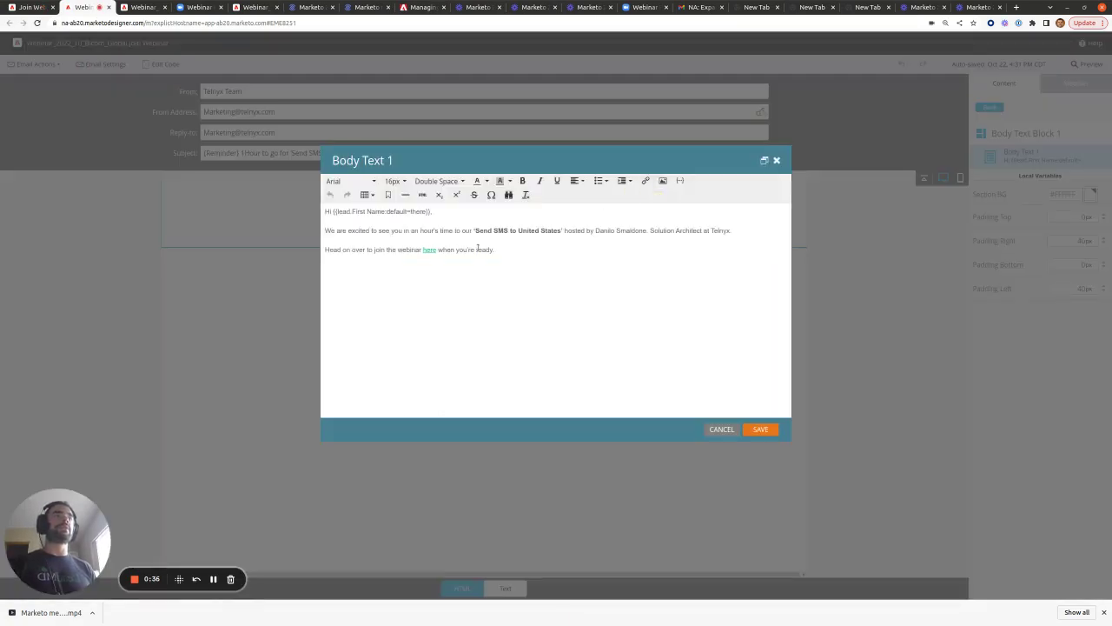
pyautogui.click(645, 180)
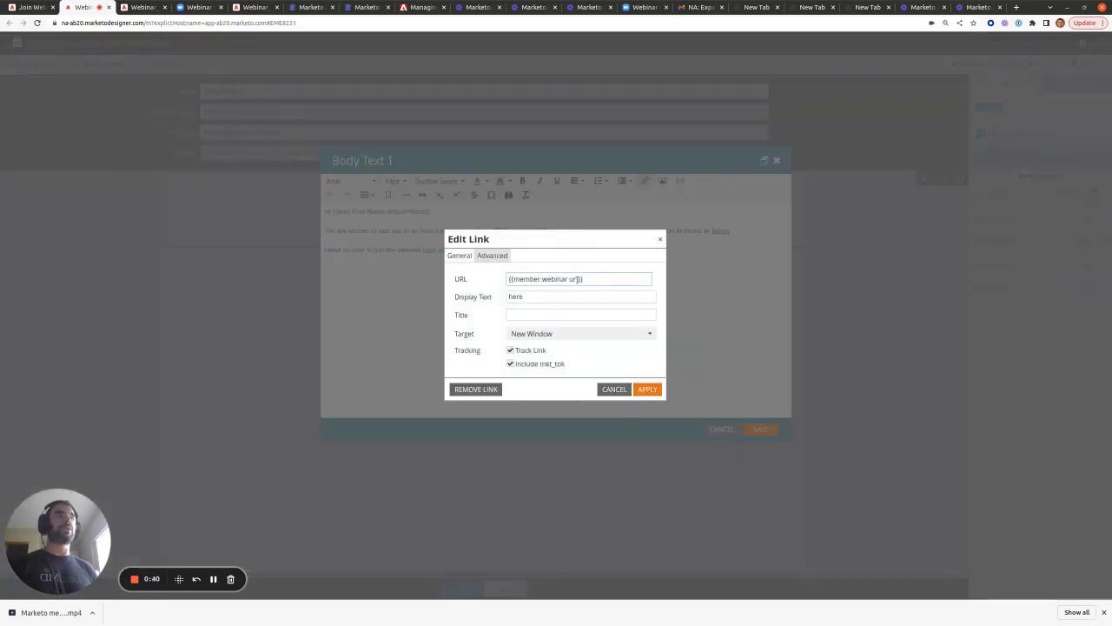
pyautogui.click(614, 389)
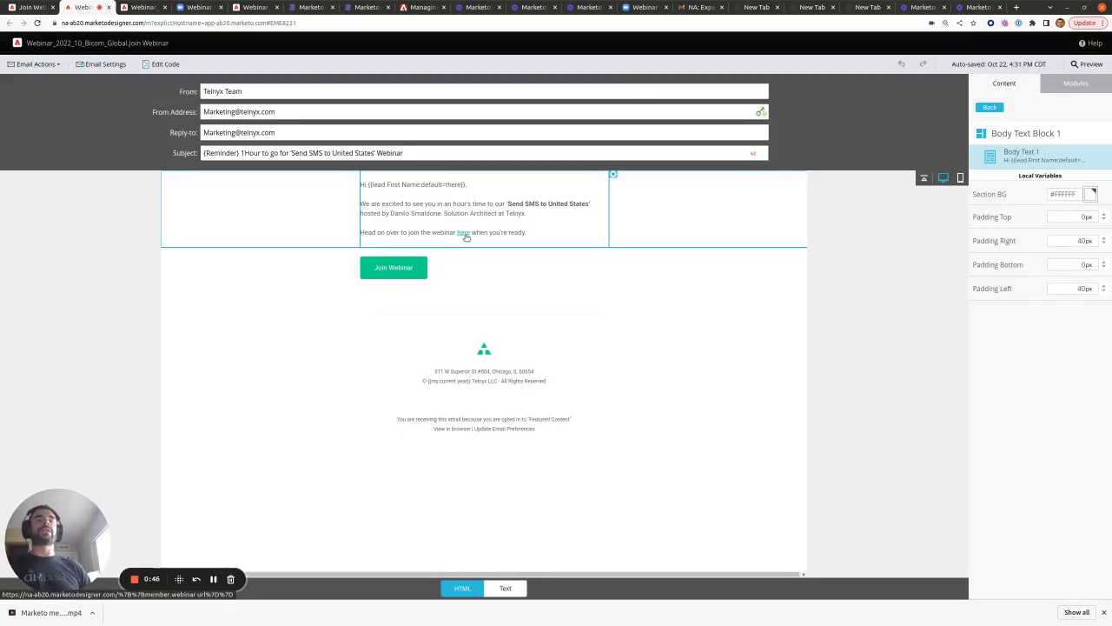
# - Confirm the Join Webinar button's link is {{member.webinar url}}
pyautogui.click(425, 279)
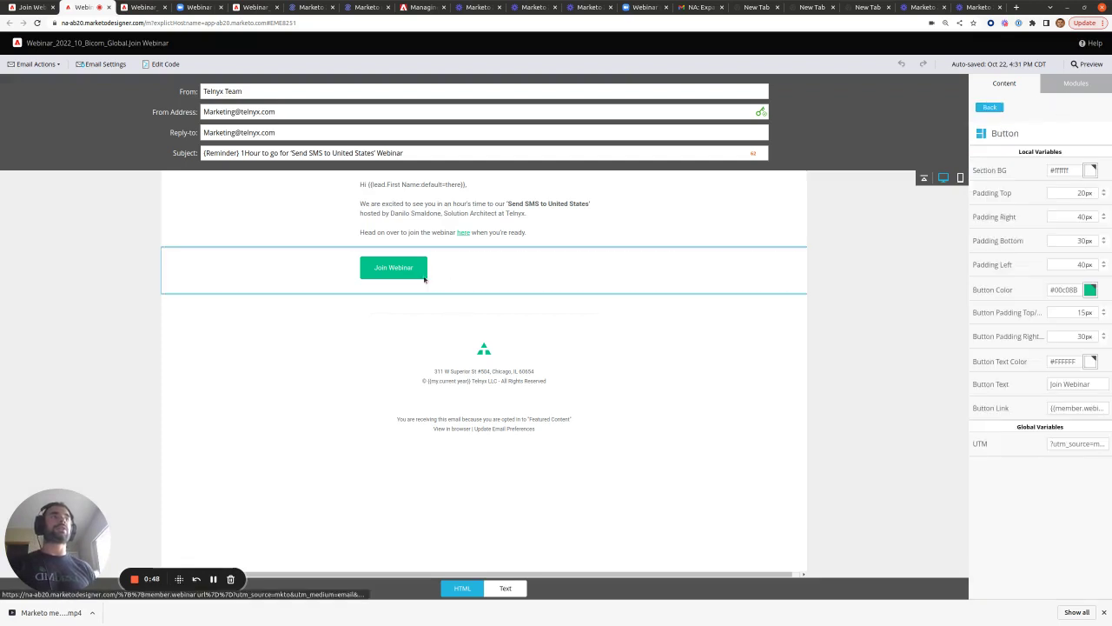
pyautogui.moveTo(1049, 407); pyautogui.dragTo(1111, 412)
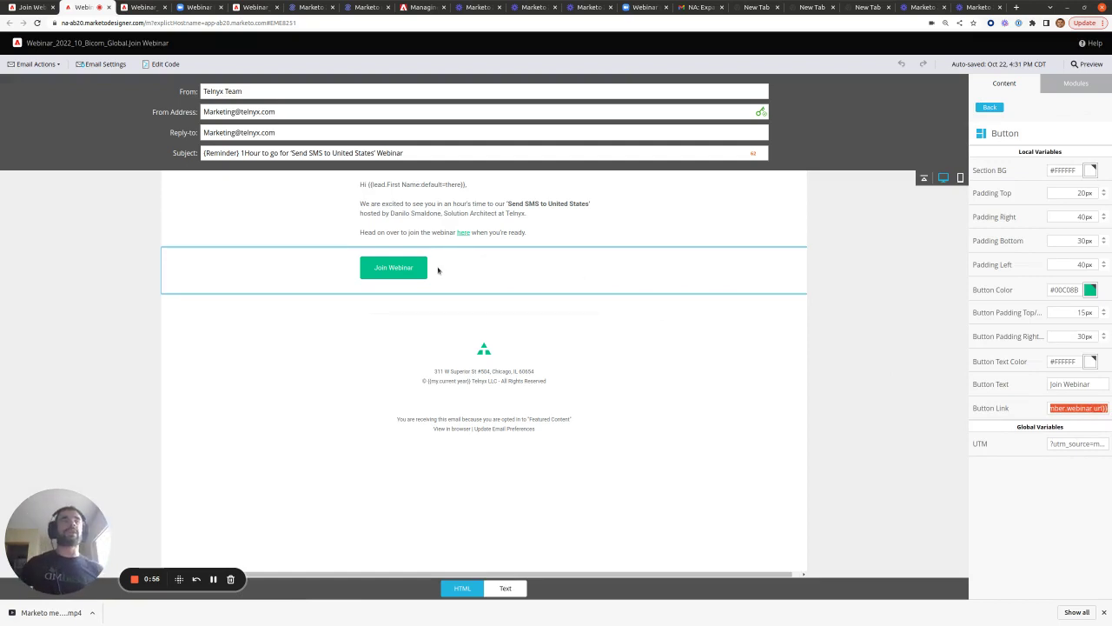
pyautogui.click(296, 7)
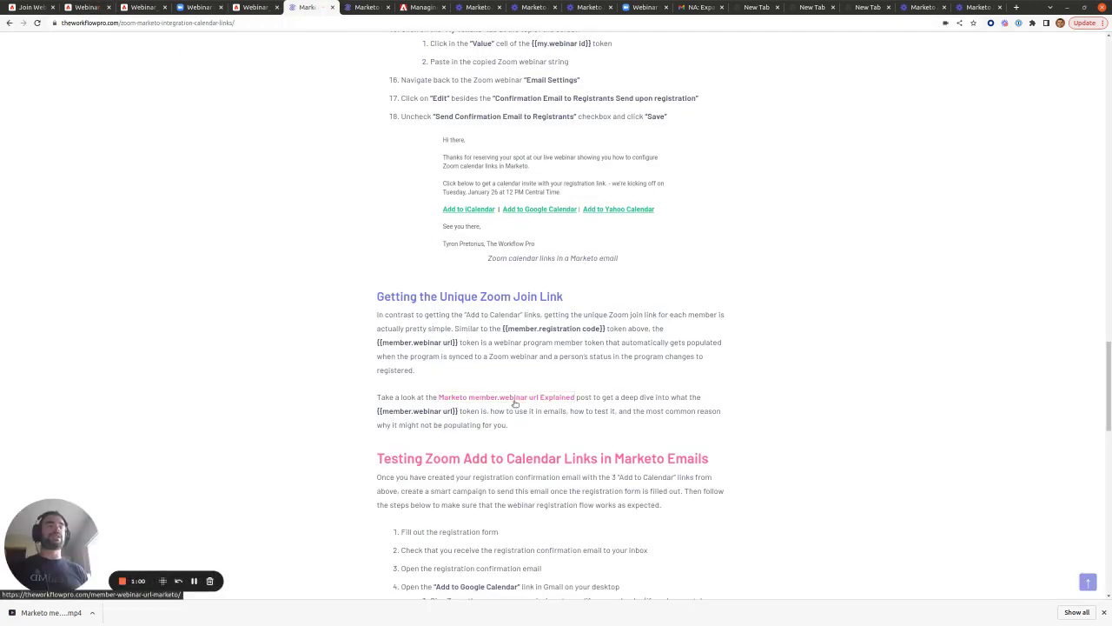
# - Read the article's 'Testing Zoom Add to Calendar Links in Marketo Emails' section, then return to the Join Webinar email
pyautogui.scroll(-5, 514, 403)
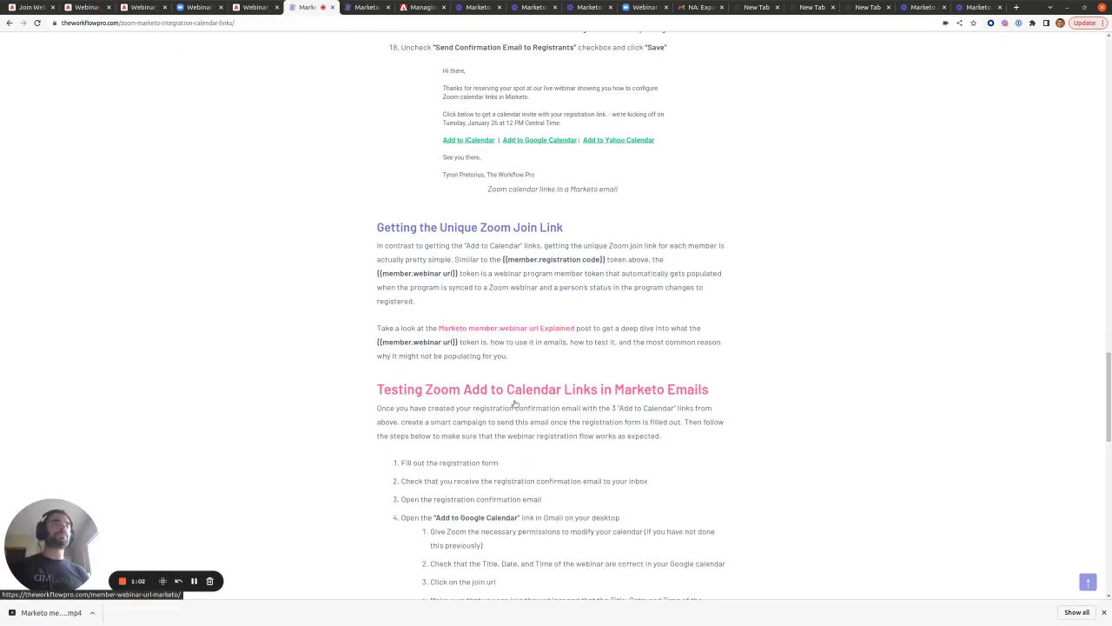
pyautogui.scroll(-1, 514, 403)
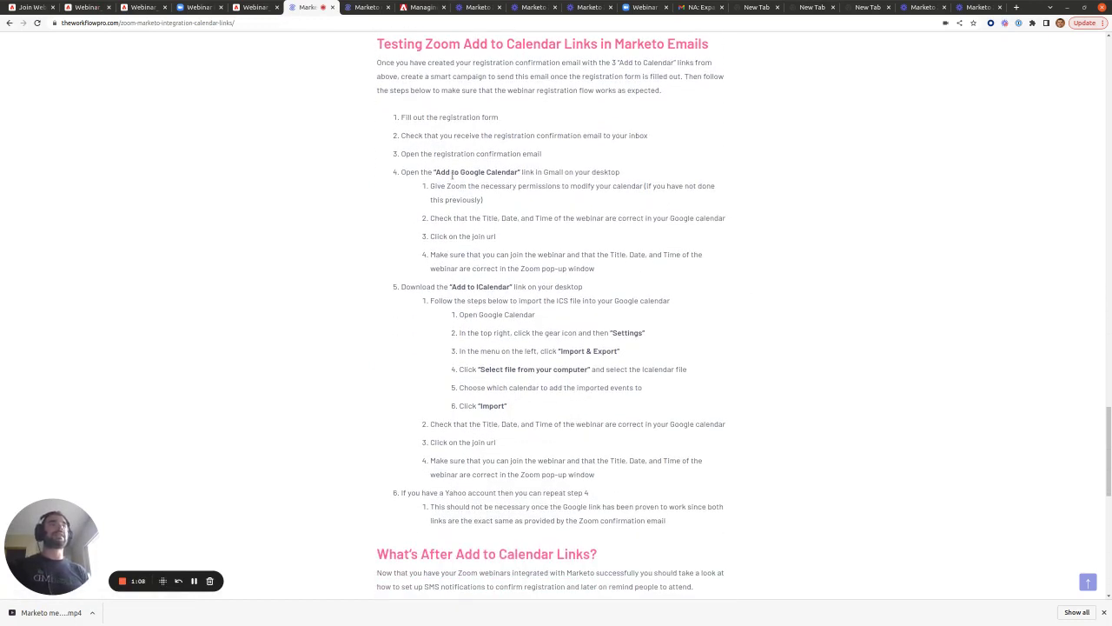
pyautogui.click(29, 7)
pyautogui.scroll(2, 281, 286)
pyautogui.scroll(1, 283, 285)
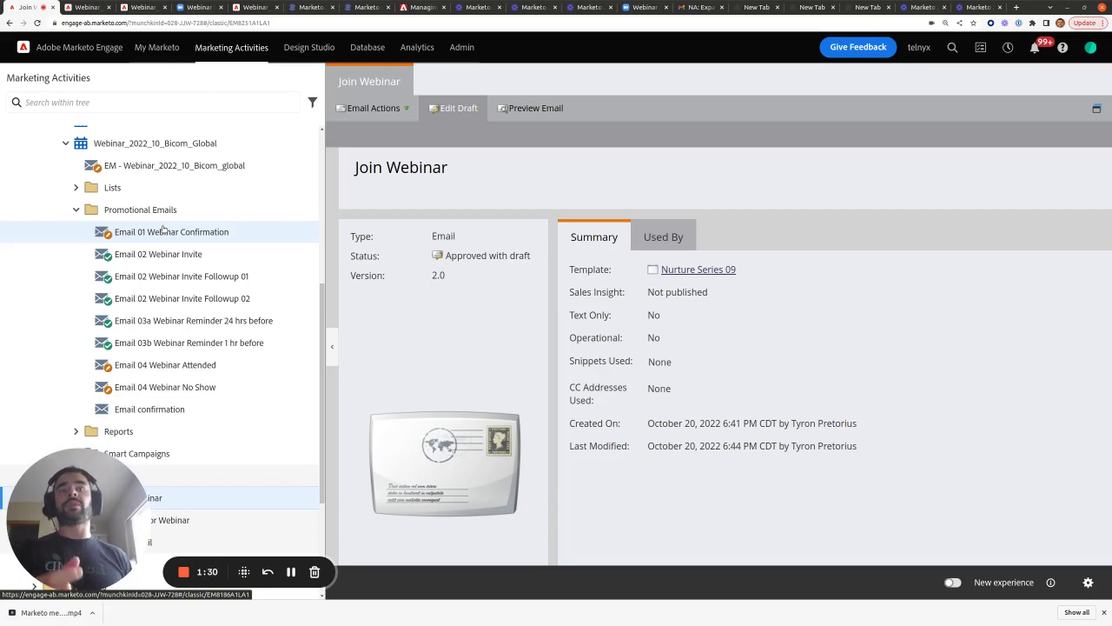
# - Set the Test Email campaign's Send Email flow step to Email 01 Webinar Confirmation
pyautogui.scroll(-2, 164, 231)
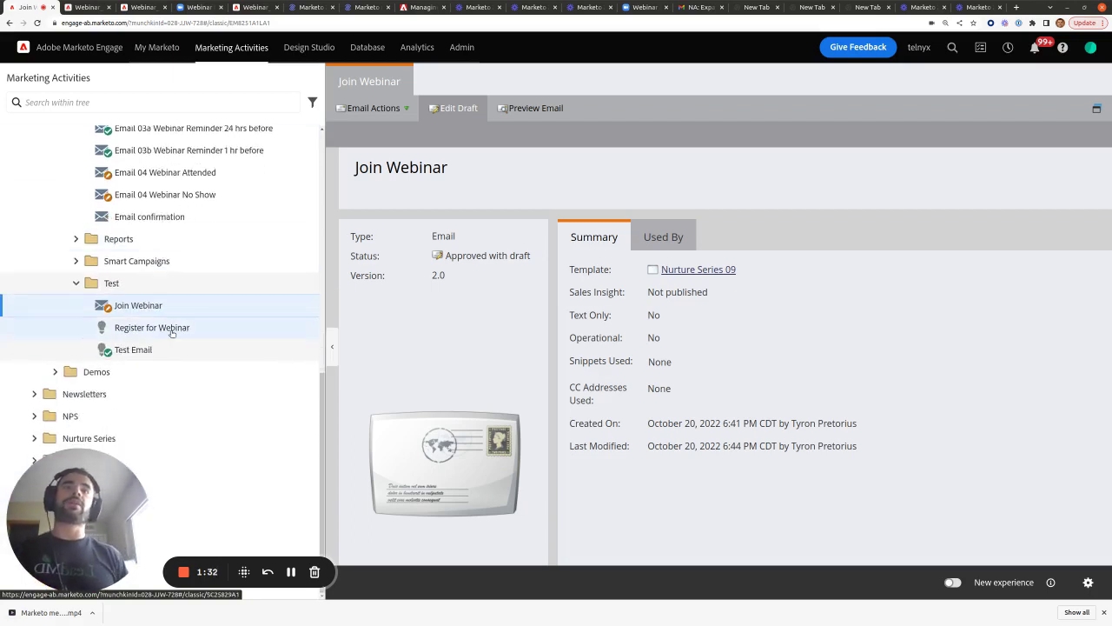
pyautogui.click(158, 348)
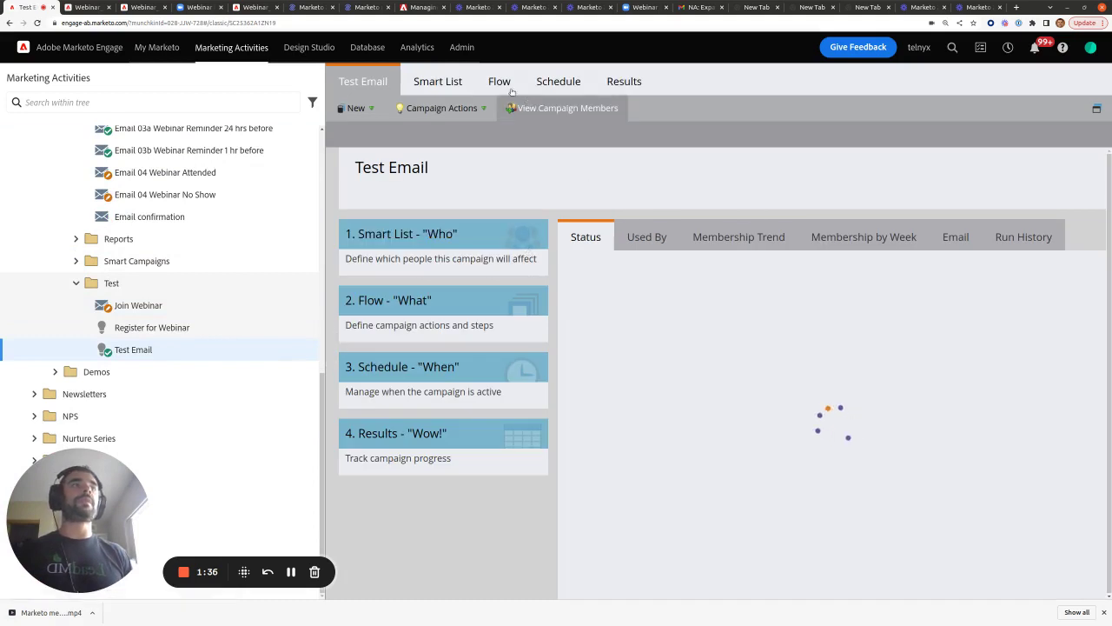
pyautogui.click(509, 87)
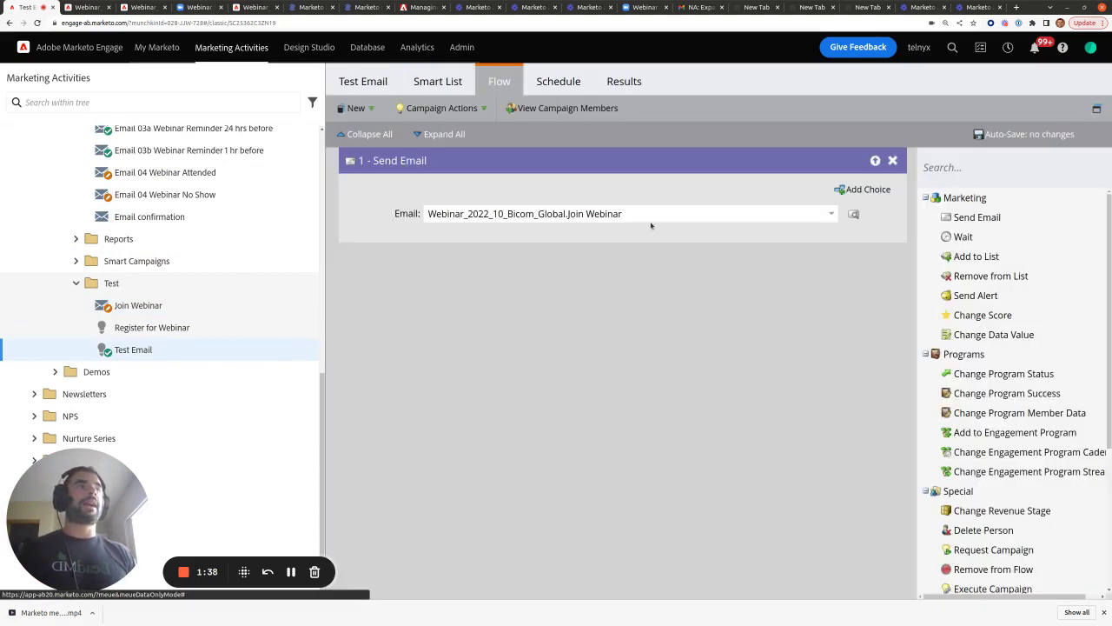
pyautogui.scroll(3, 168, 244)
pyautogui.scroll(2, 169, 239)
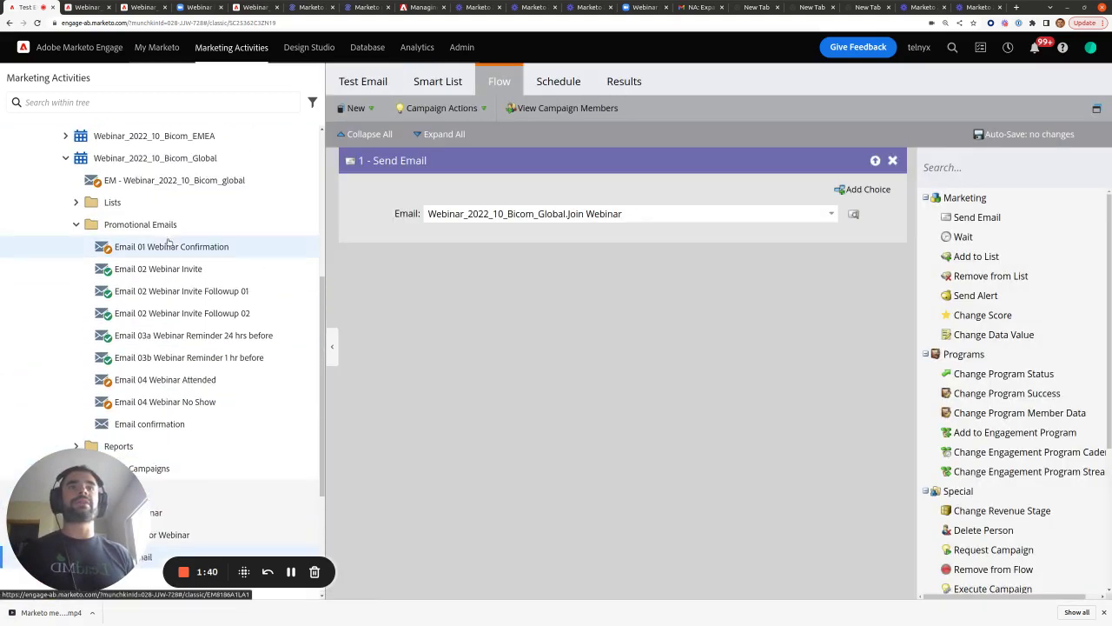
pyautogui.moveTo(640, 214); pyautogui.dragTo(585, 214)
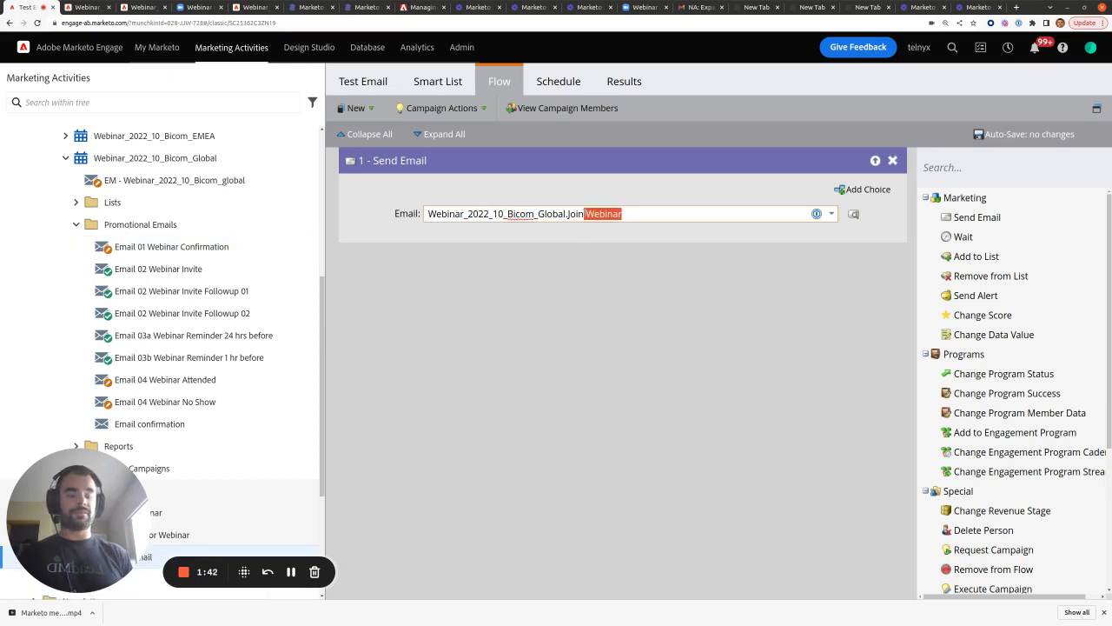
pyautogui.press('BackSpace')
pyautogui.press('BackSpace')
pyautogui.press('BackSpace')
pyautogui.press('BackSpace')
pyautogui.press('BackSpace')
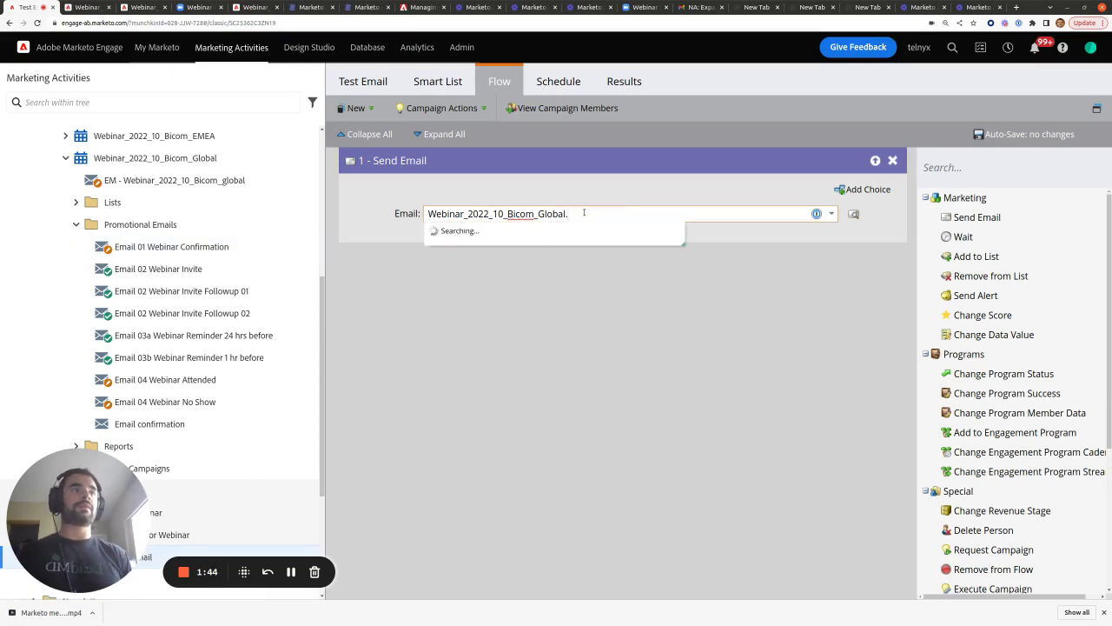
pyautogui.click(556, 249)
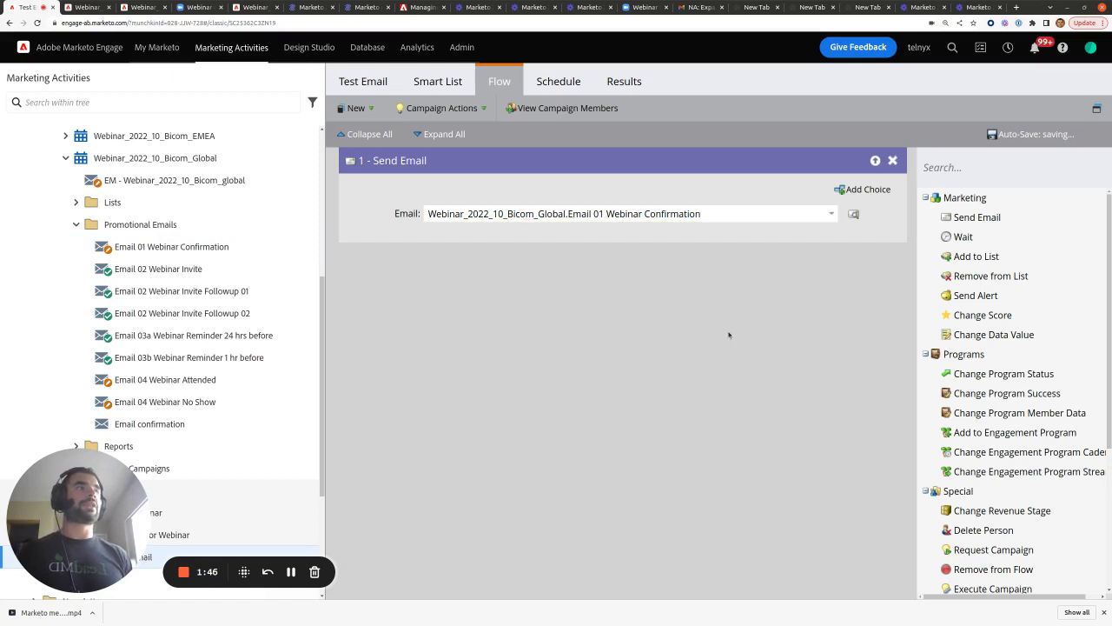
# - Schedule the Test Email campaign to run once, immediately
pyautogui.click(557, 85)
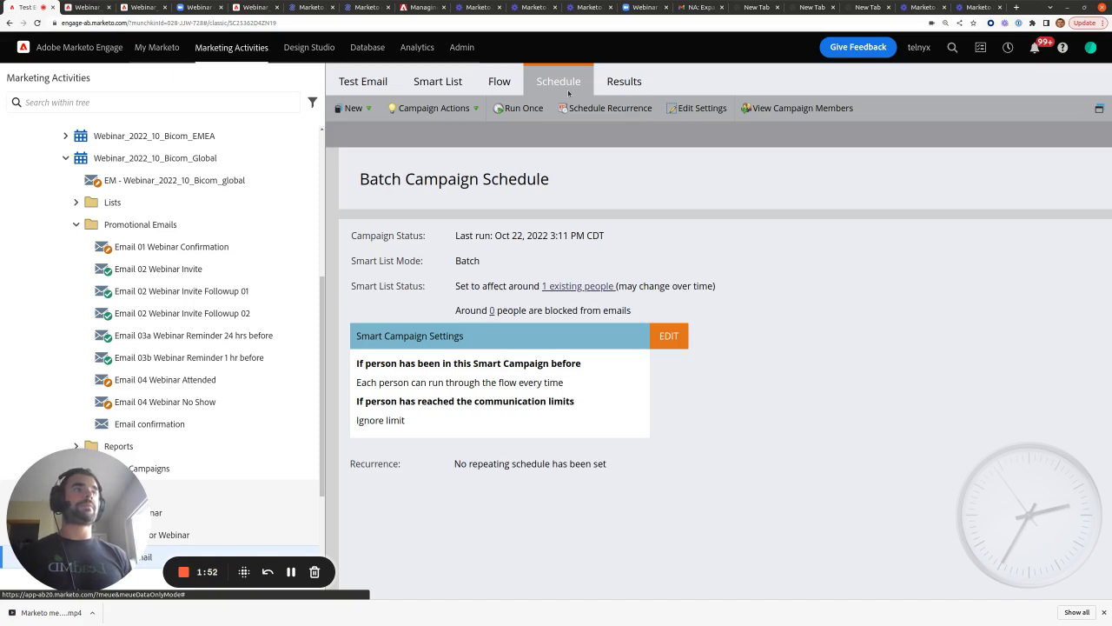
pyautogui.click(519, 108)
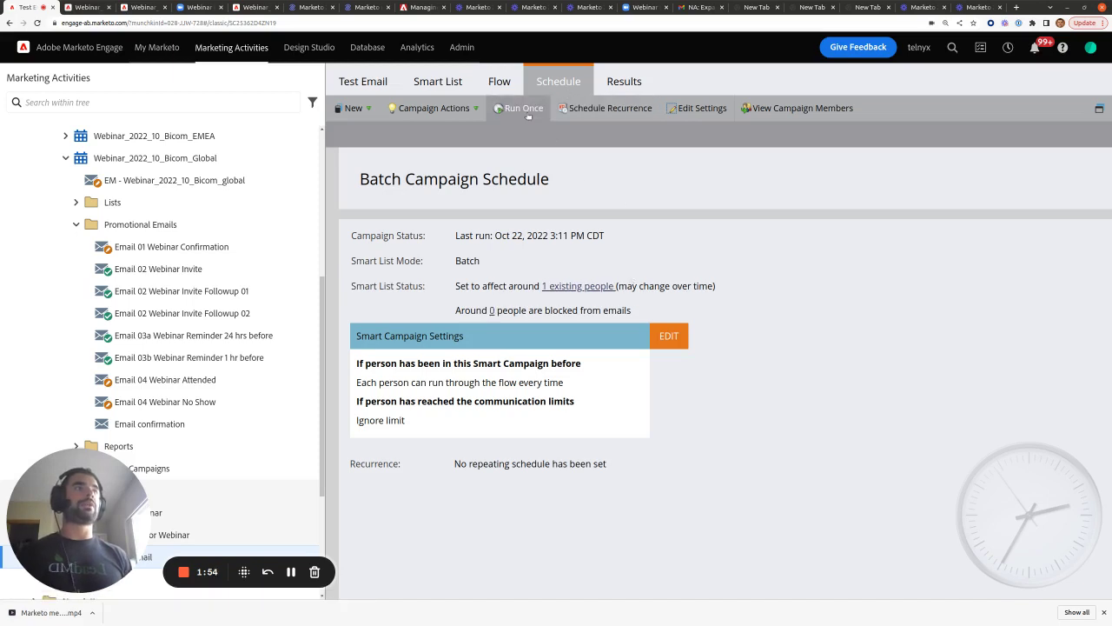
pyautogui.click(874, 405)
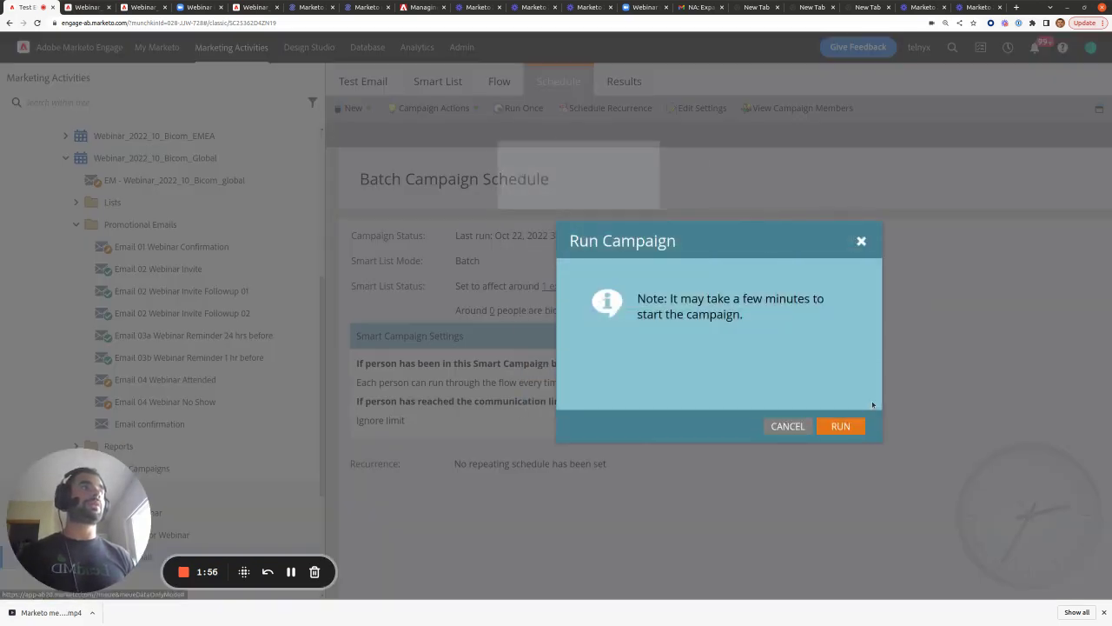
pyautogui.click(840, 426)
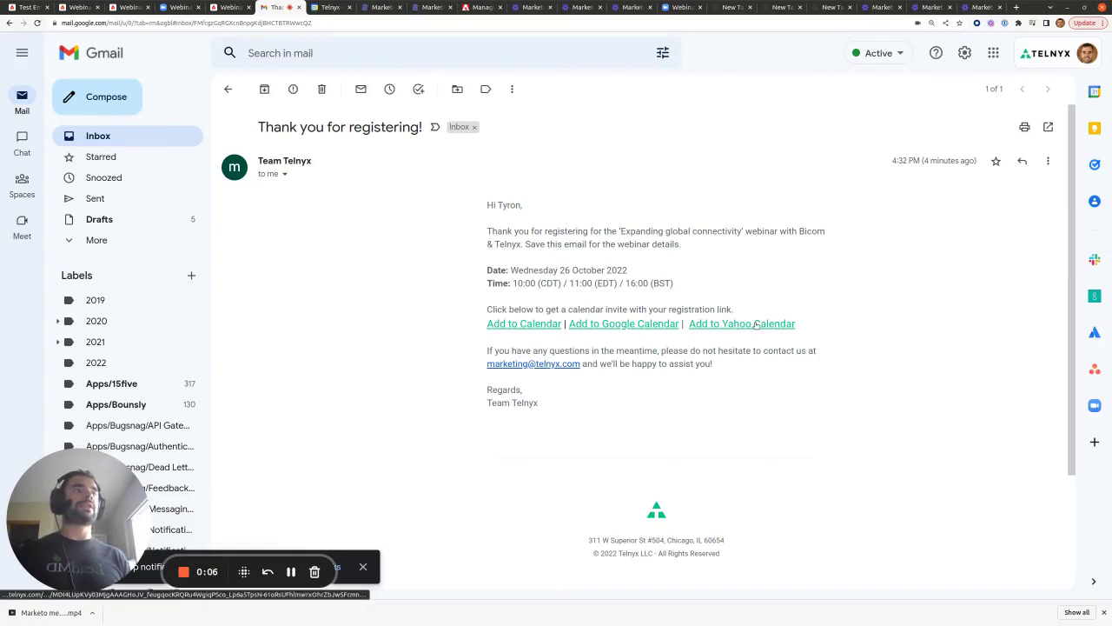
# - Follow the 'Add to Google Calendar' link in the 'Thank you for registering!' email
pyautogui.click(639, 326)
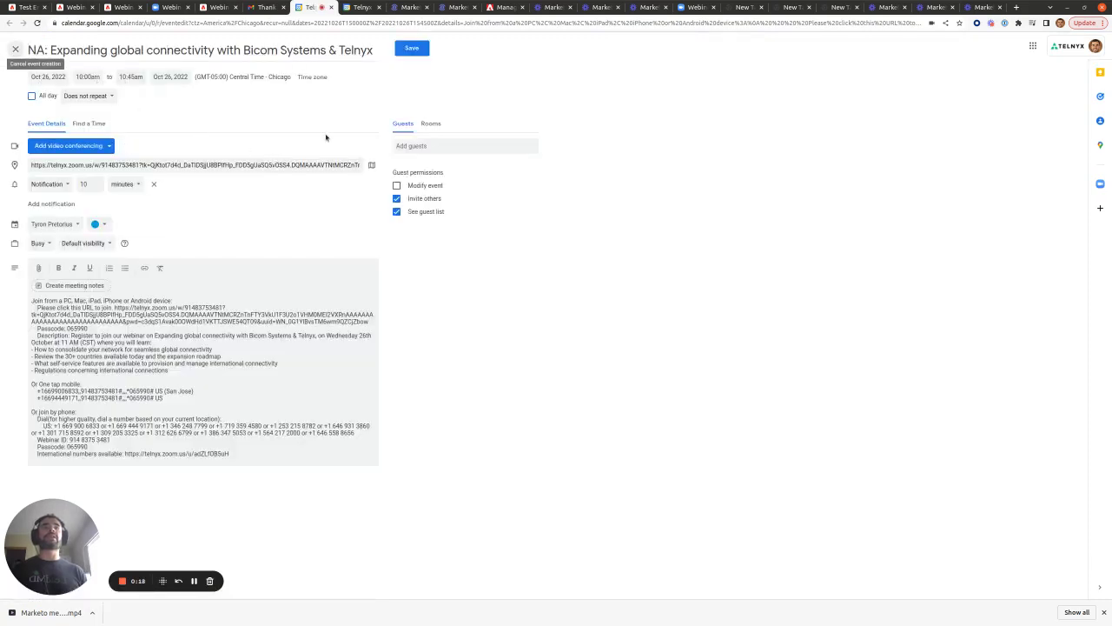
# - Save the Oct 26 webinar event and open its details in the Oct 23–29 week
pyautogui.click(412, 49)
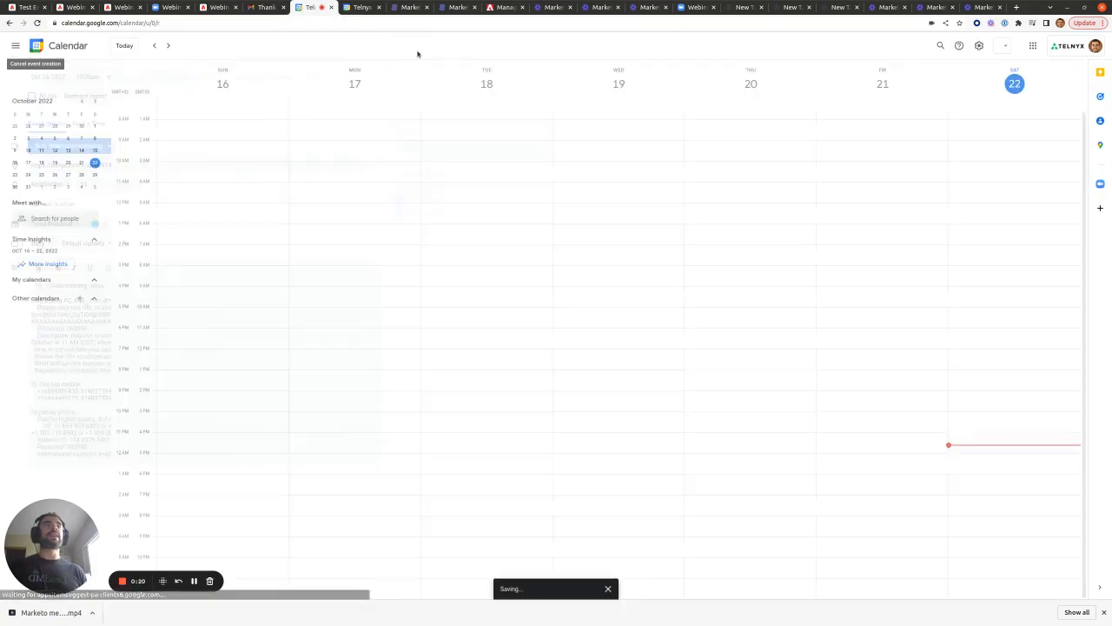
pyautogui.click(168, 45)
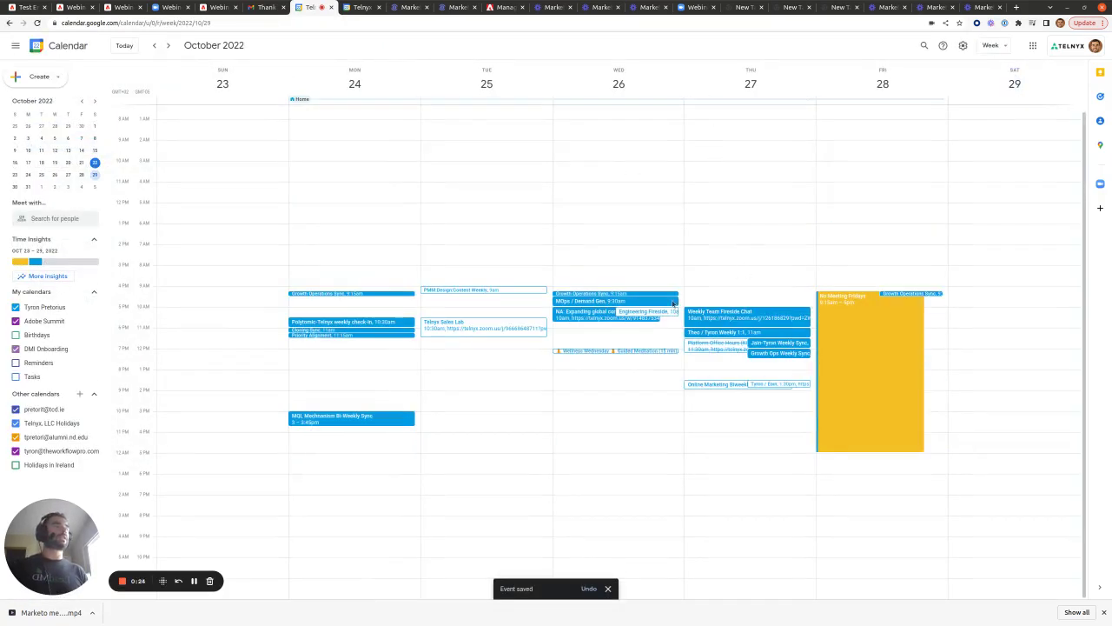
pyautogui.click(591, 314)
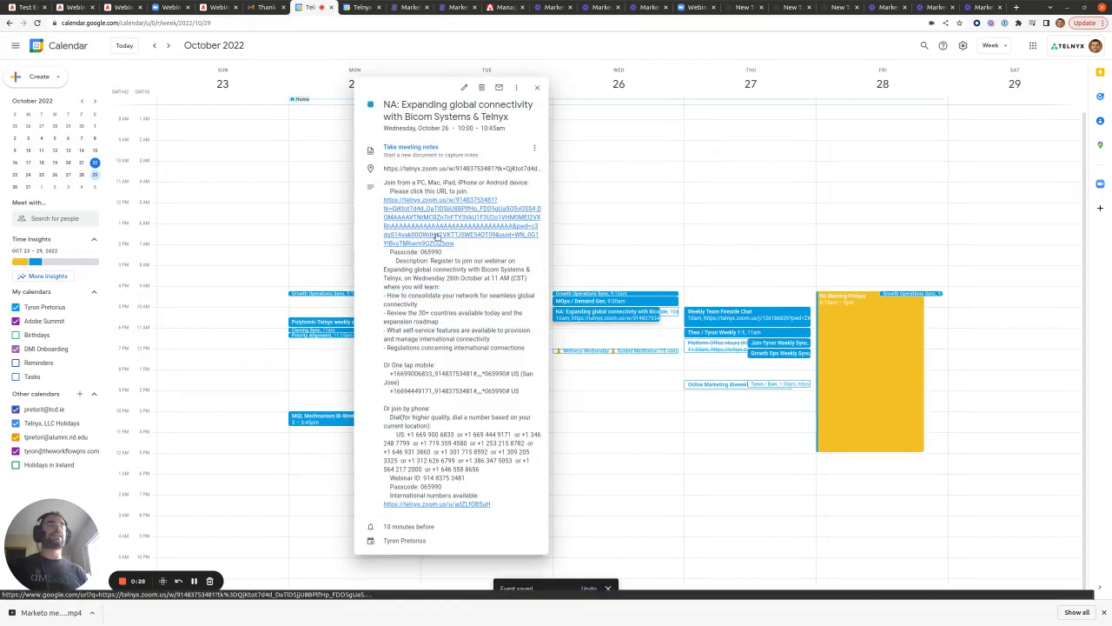
# - Launch the event's Zoom join link, acknowledge the 10/26/2022 webinar-scheduled notice, and close Zoom
pyautogui.click(431, 236)
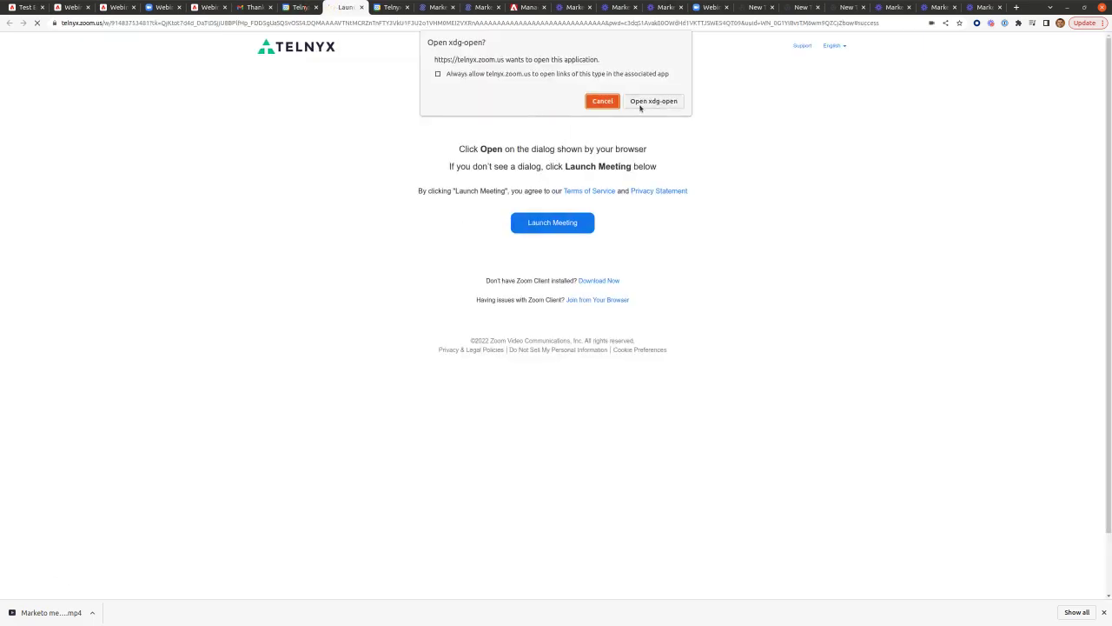
pyautogui.click(641, 108)
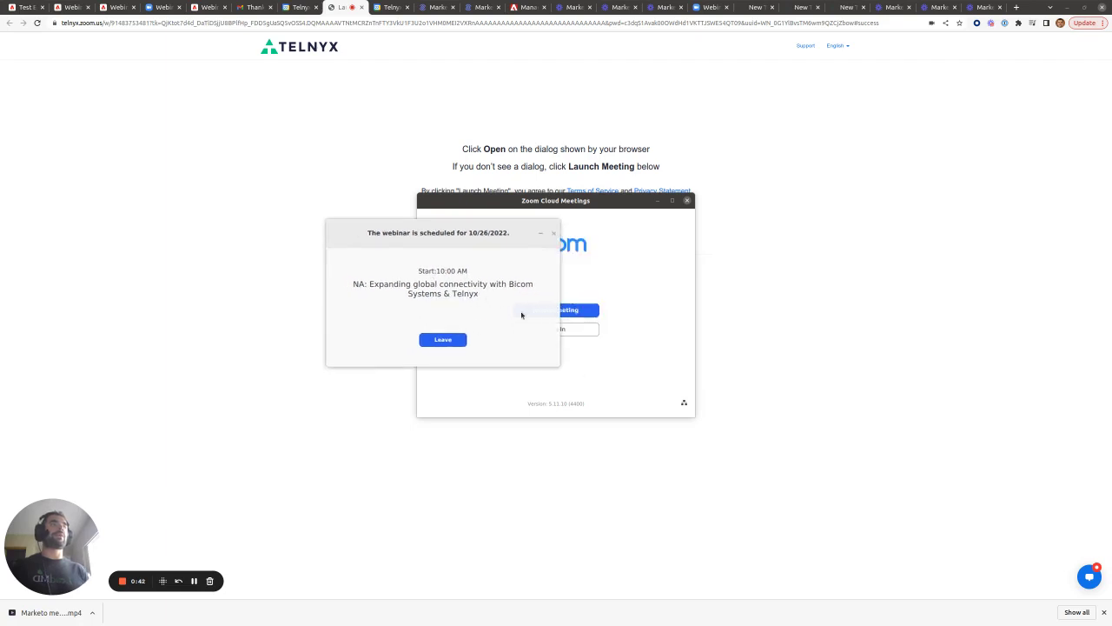
pyautogui.click(461, 340)
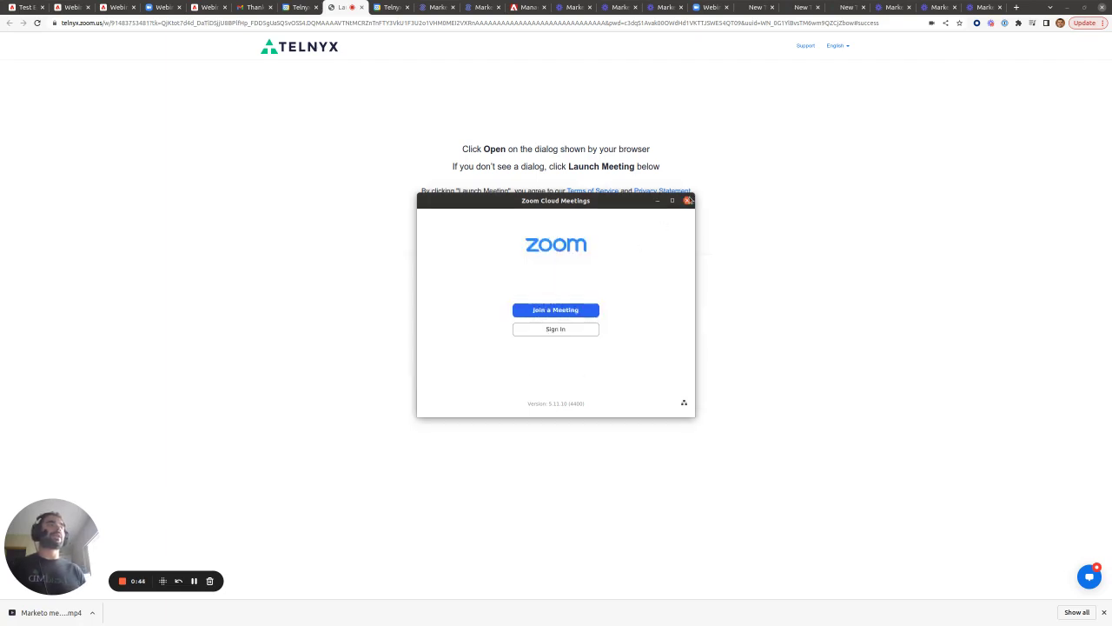
pyautogui.click(686, 201)
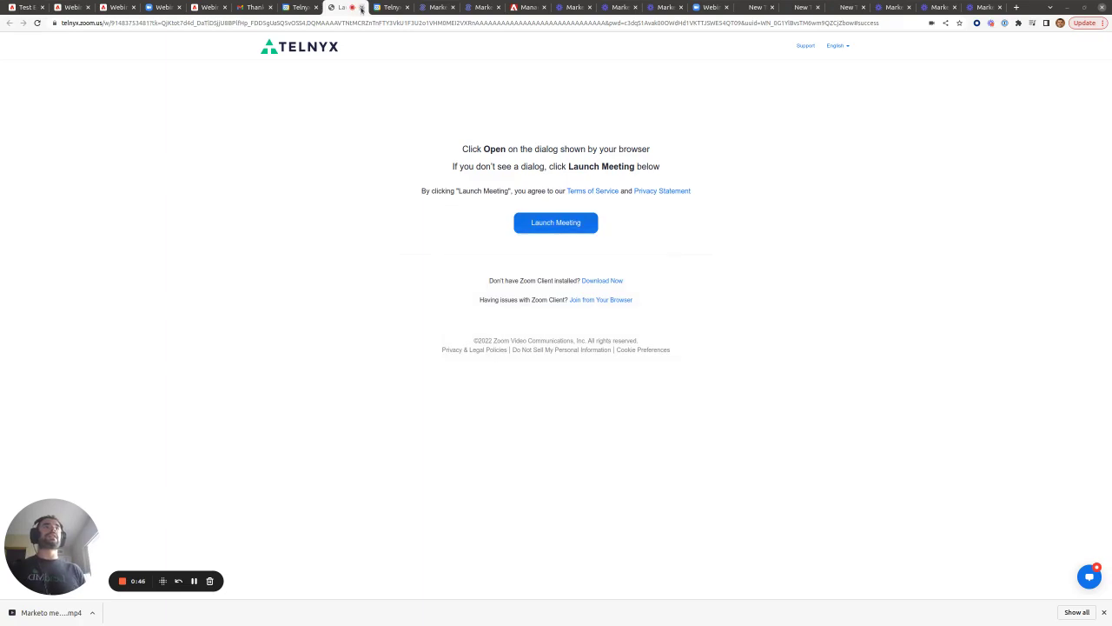